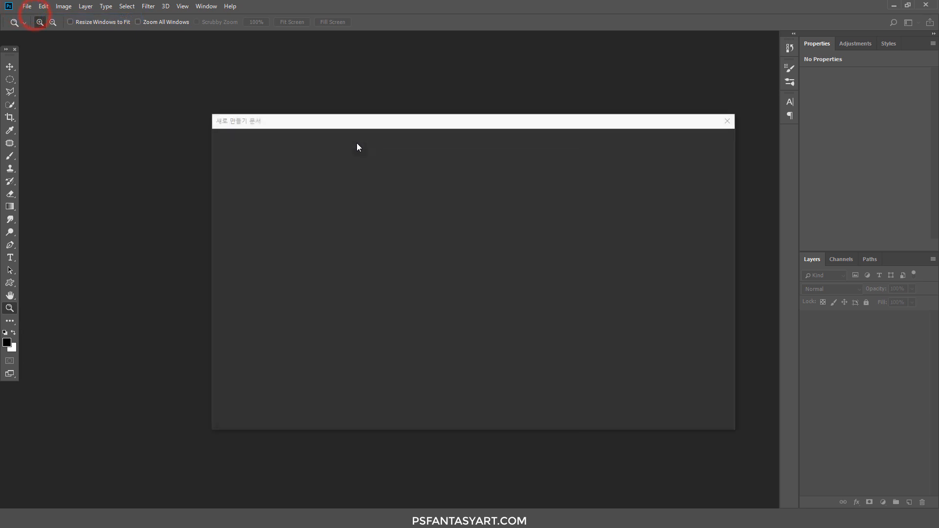
Create a 1920 x 1080 px landscape document at 72 pixels/inch in 8-bit RGB with a black (000000) background
click(254, 209)
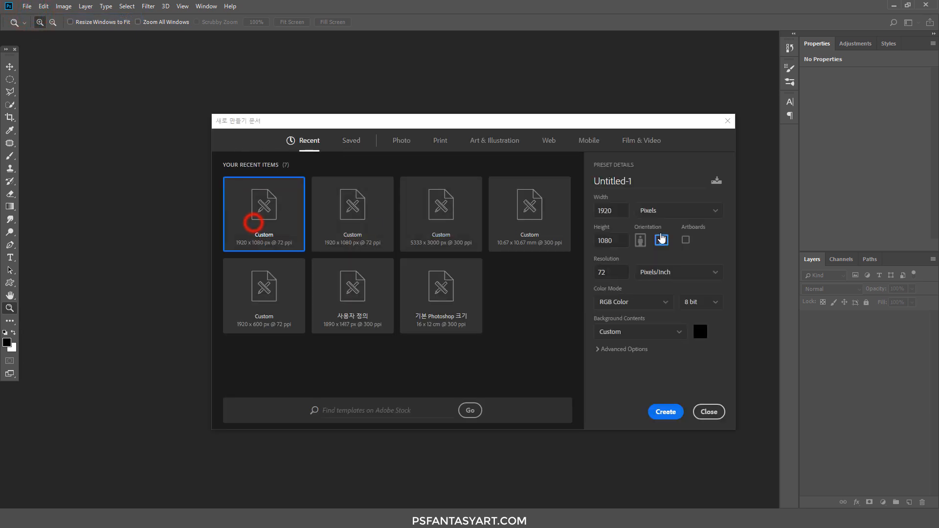
click(615, 210)
click(619, 240)
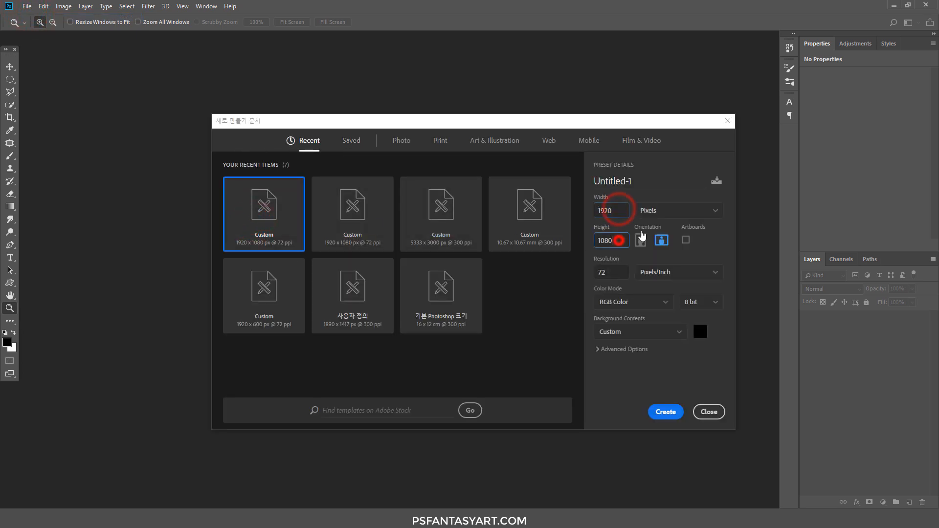
click(673, 211)
click(666, 227)
click(681, 278)
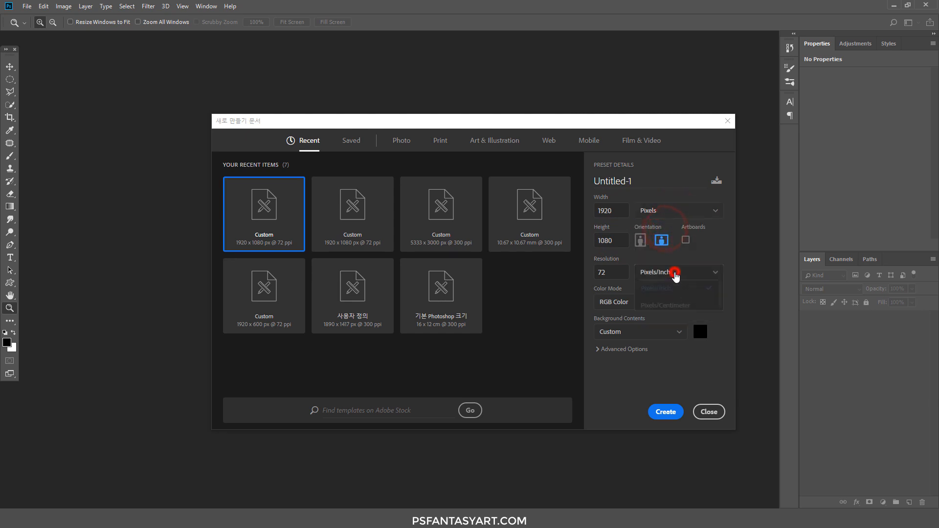
click(677, 275)
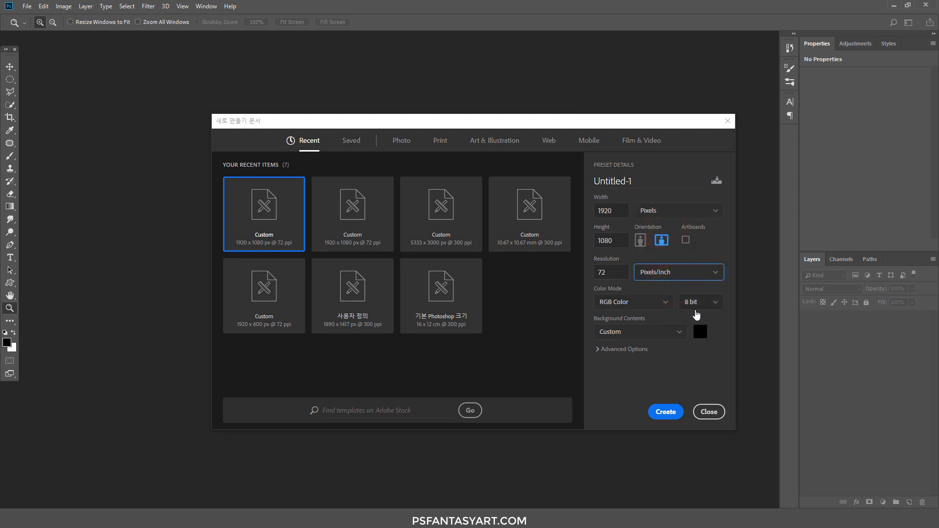
click(702, 332)
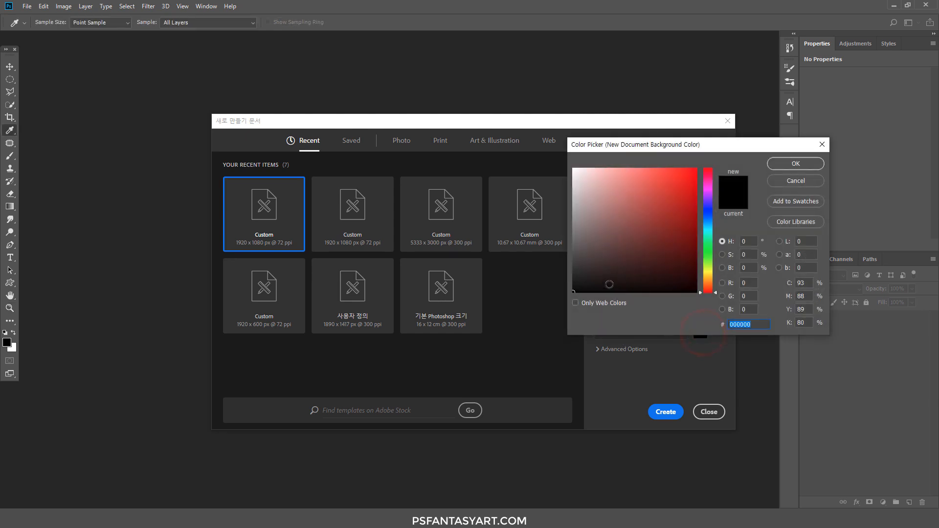
click(800, 162)
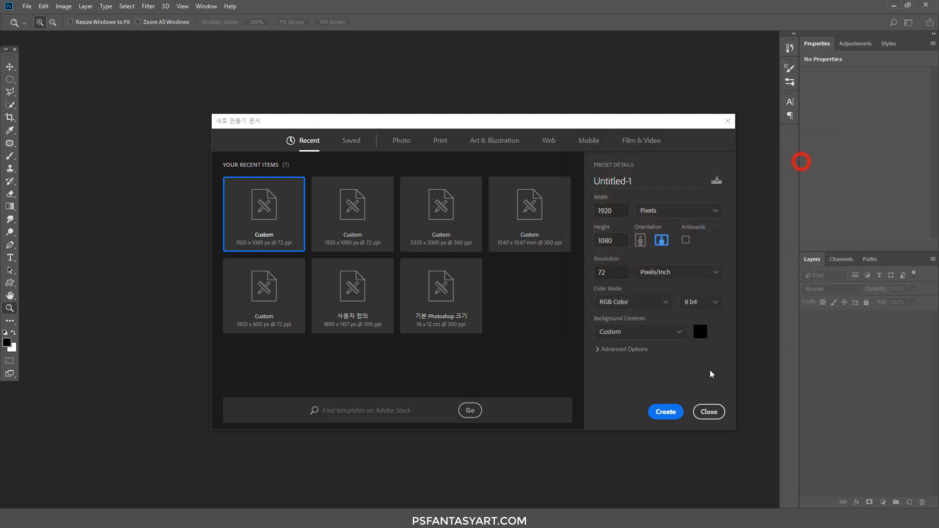
click(671, 414)
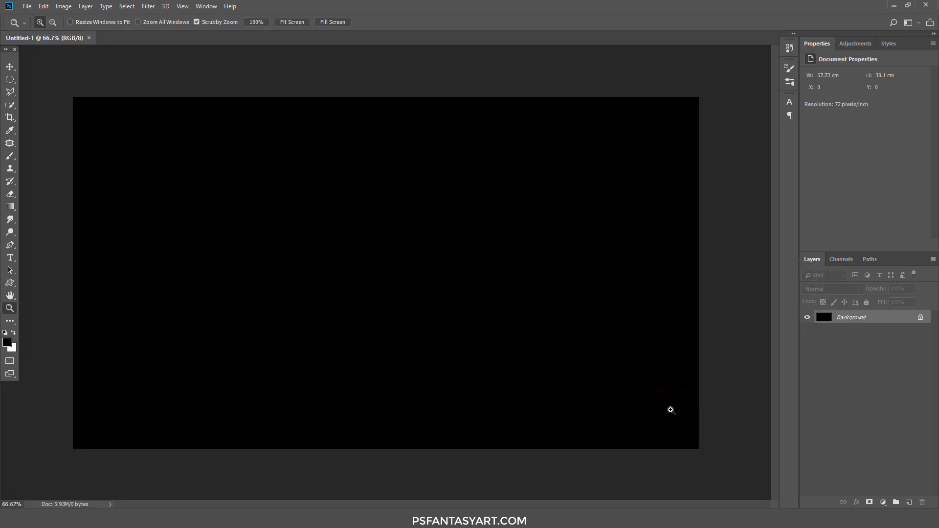
Open the green-grass-field-1743165 image from the project folder
click(26, 6)
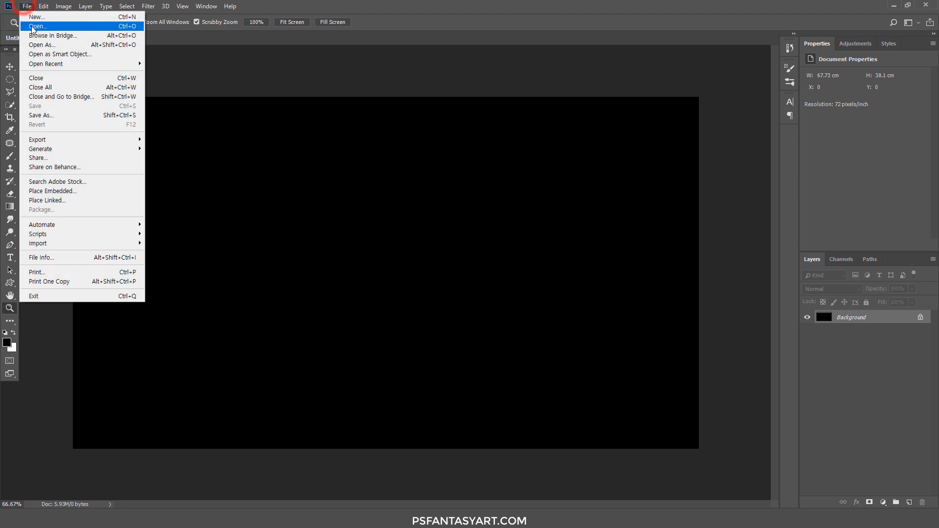
click(31, 25)
click(269, 81)
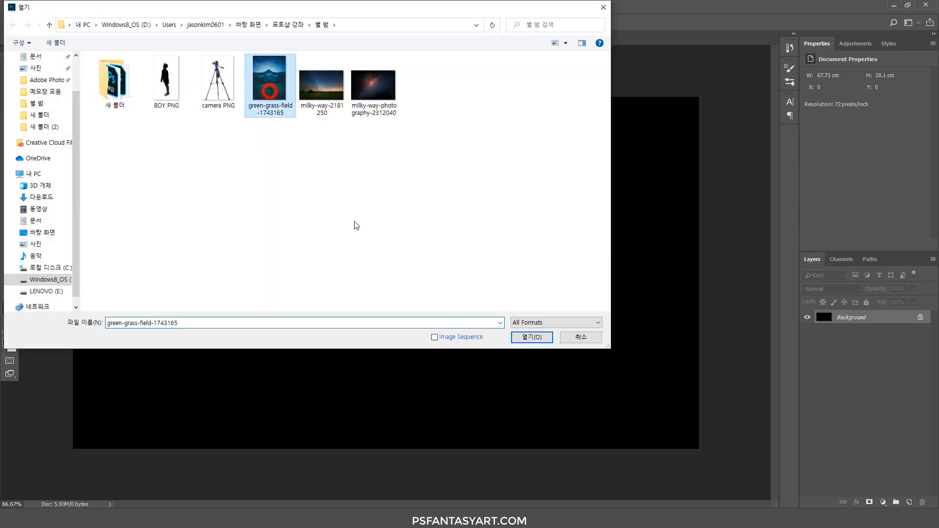
click(522, 338)
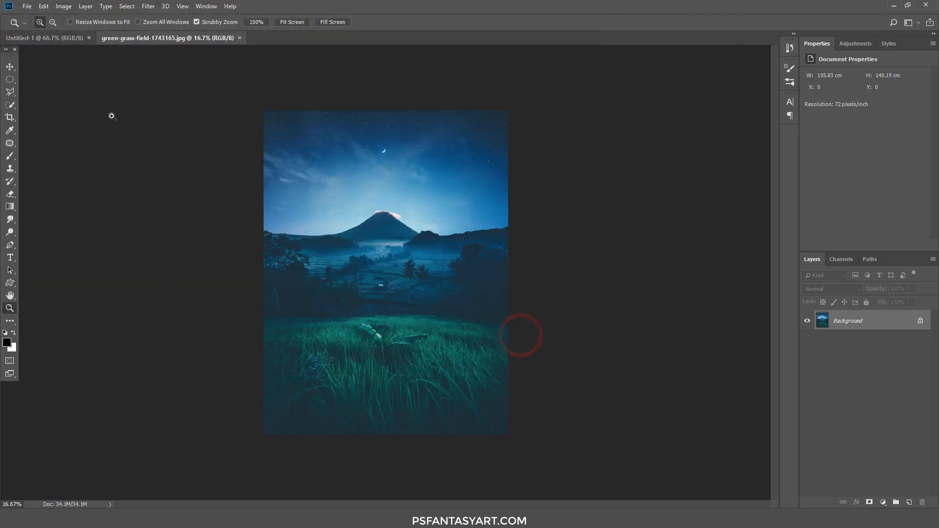
Use the Move tool to bring the grass field image into the Untitled-1 document as a new layer
click(11, 67)
click(292, 148)
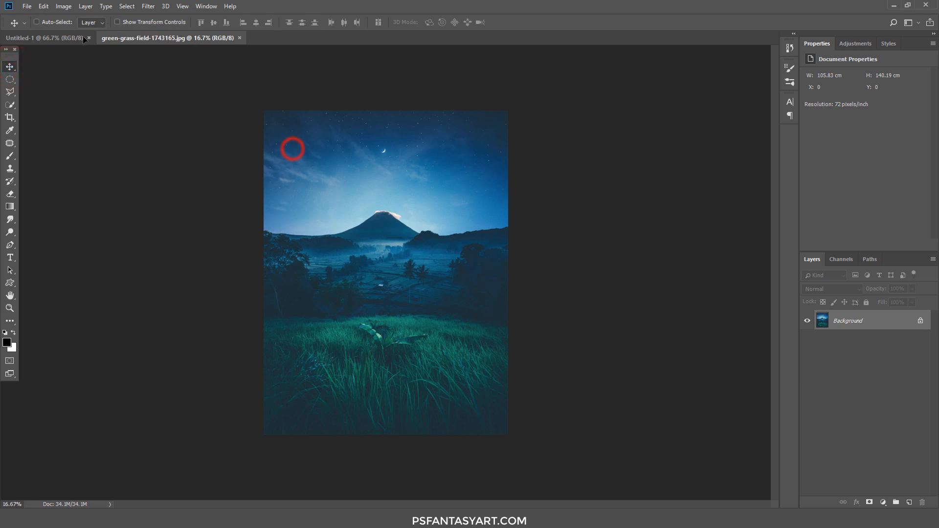
drag(79, 40, 455, 299)
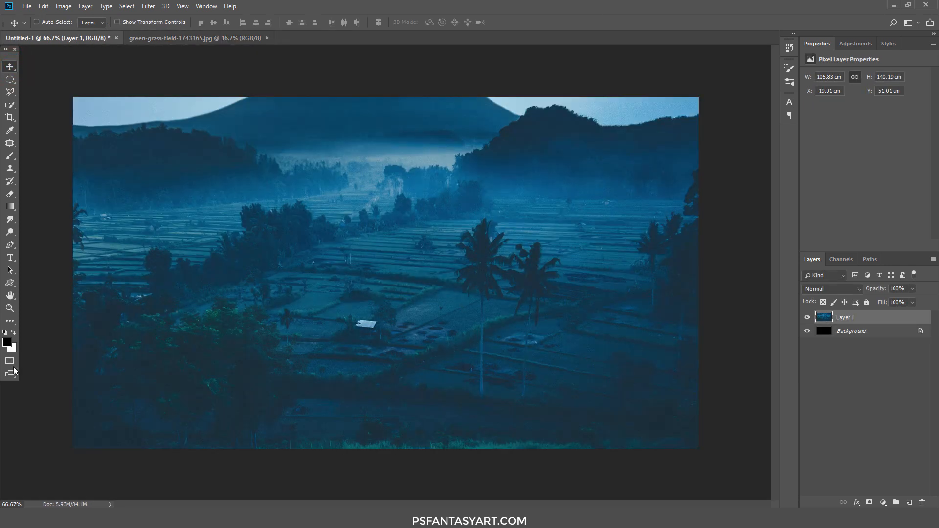
Scale the grass field layer proportionally to about 53.36% with Free Transform, so the mountain, valley and grass fit the canvas
click(8, 308)
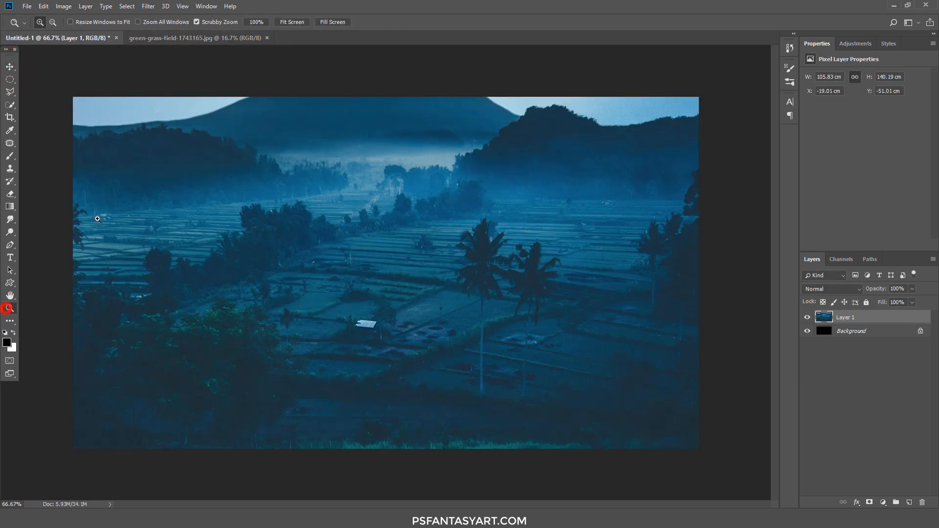
click(198, 21)
drag(344, 261, 319, 290)
key(ctrl+t)
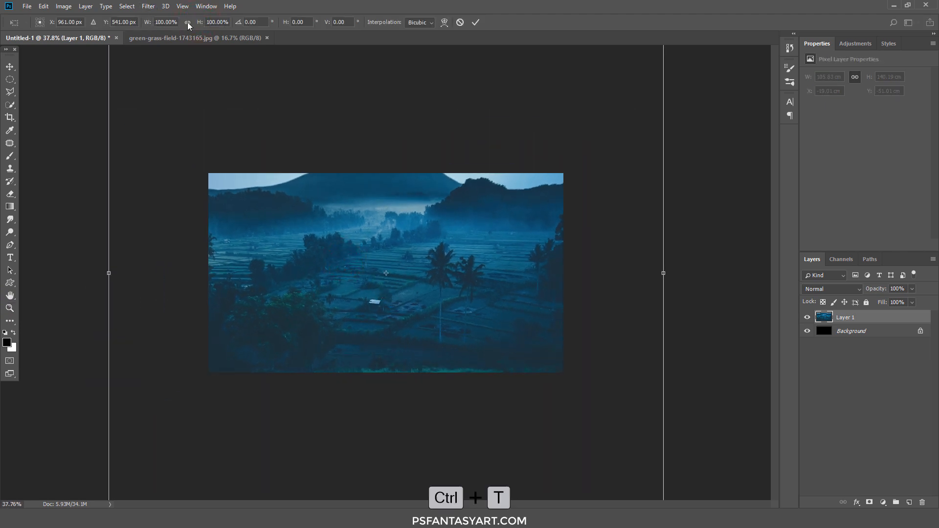
drag(147, 24, 126, 23)
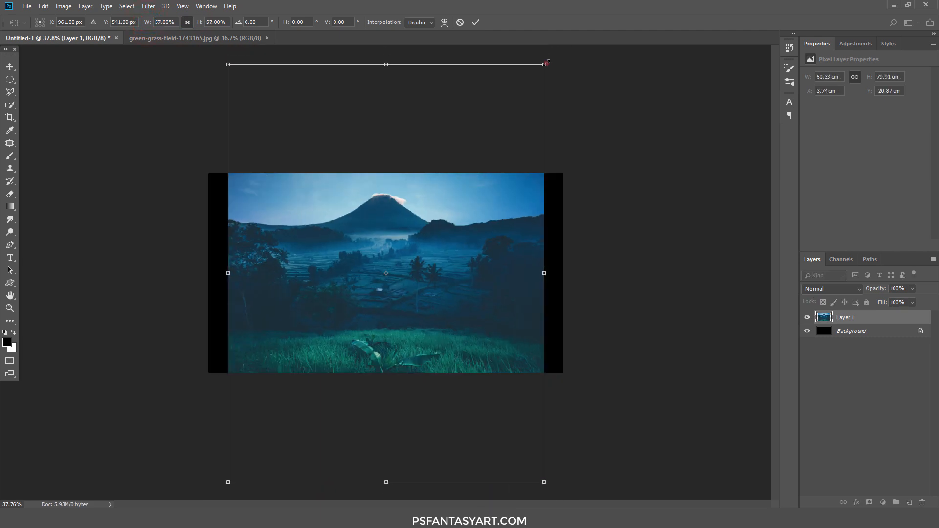
drag(546, 63, 535, 77)
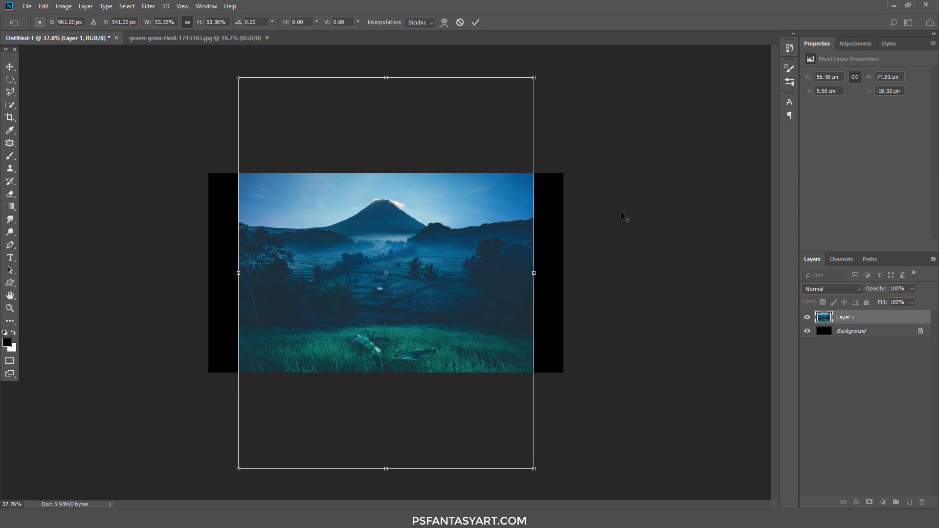
click(475, 22)
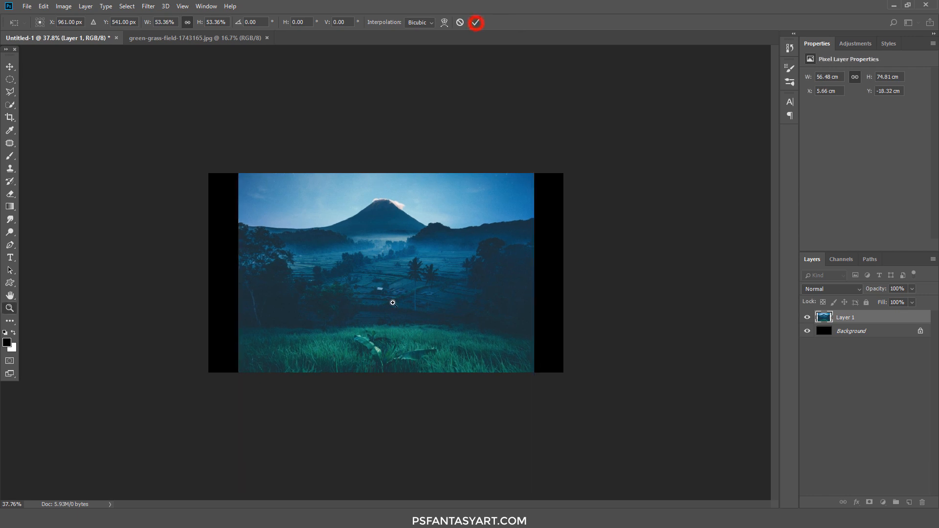
Load the grass field layer's outline as a selection and invert it to select the empty black strips on both sides
key(z)
click(390, 311)
click(391, 313)
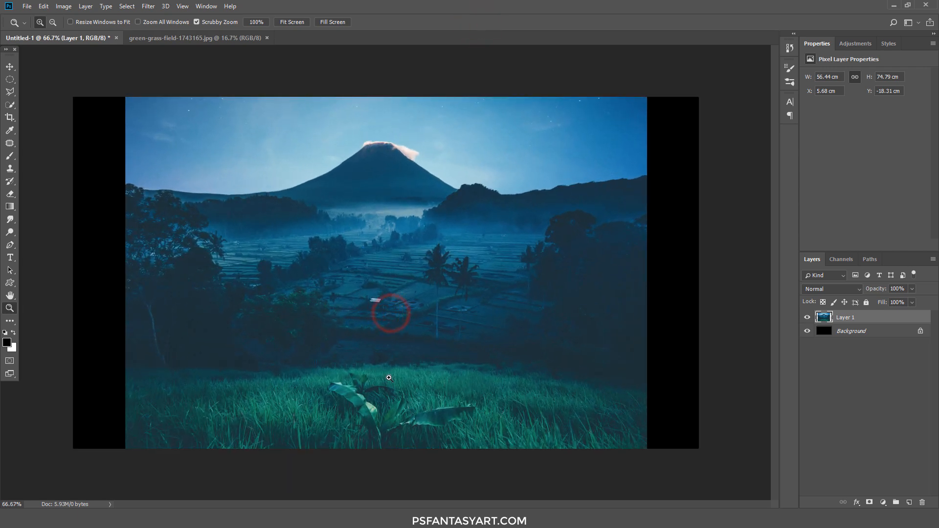
ctrl+click(823, 318)
ctrl+click(823, 318)
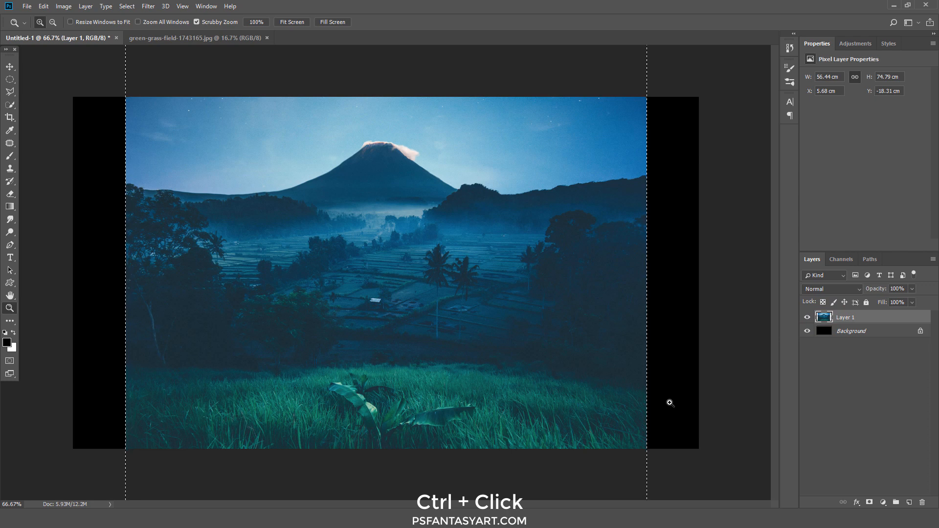
key(ctrl+shift+i)
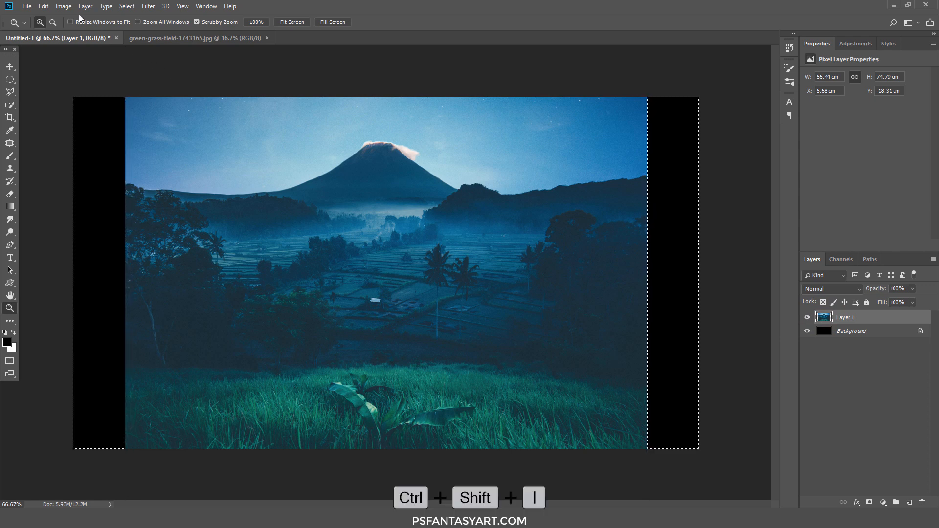
Expand the selection of the side strips by 2 pixels
click(128, 8)
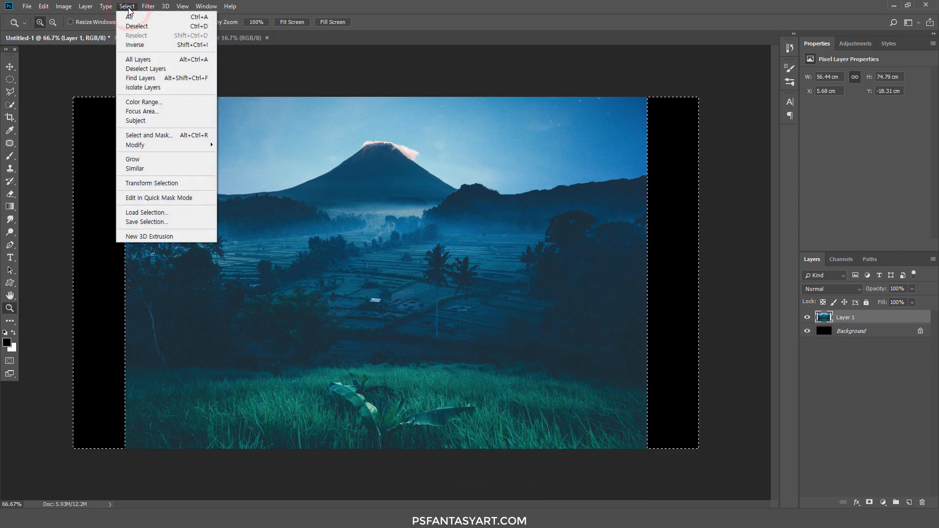
mouse_move(166, 146)
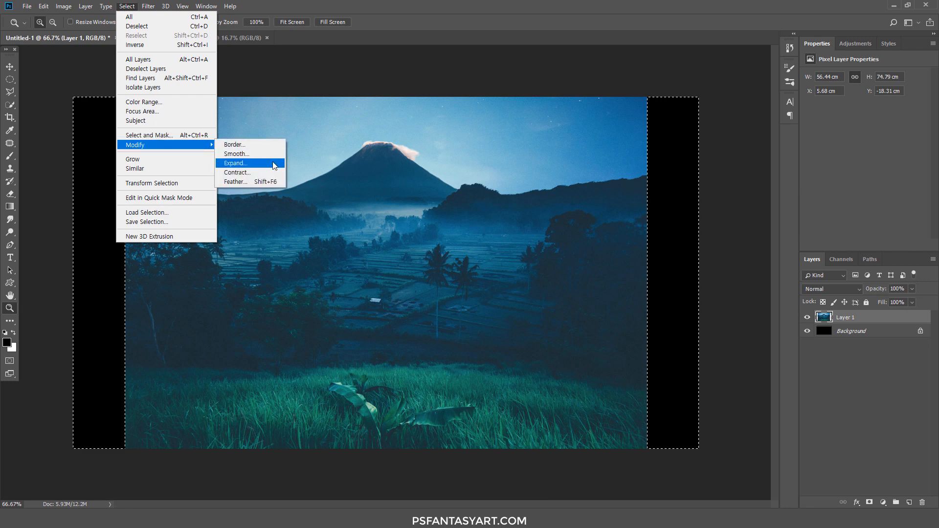
click(259, 163)
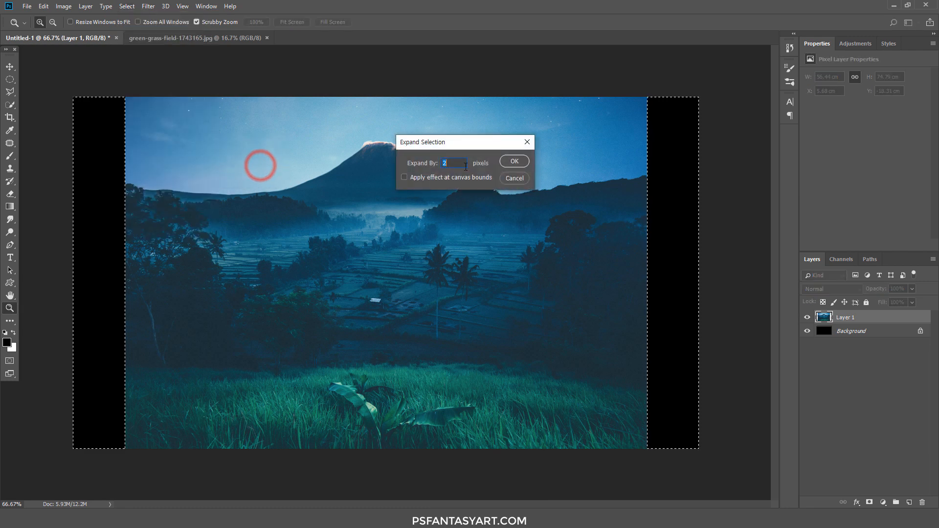
click(456, 162)
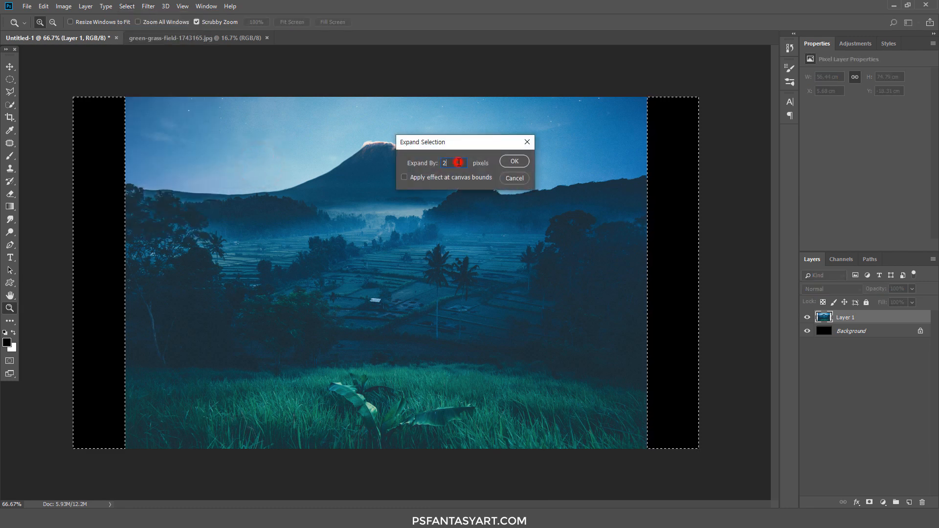
click(517, 163)
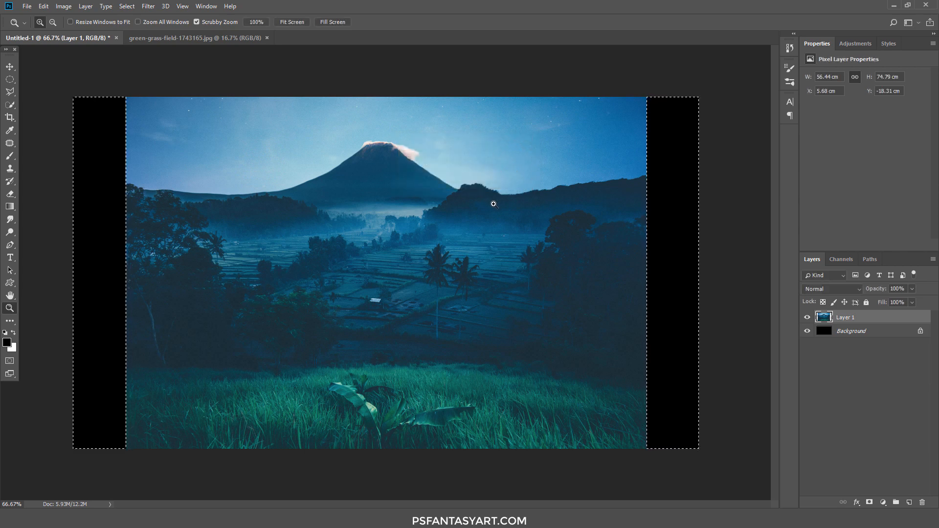
Fill the selected side strips with Content-Aware, using Color Adaptation, Normal mode and 100% opacity, and deselect
click(44, 6)
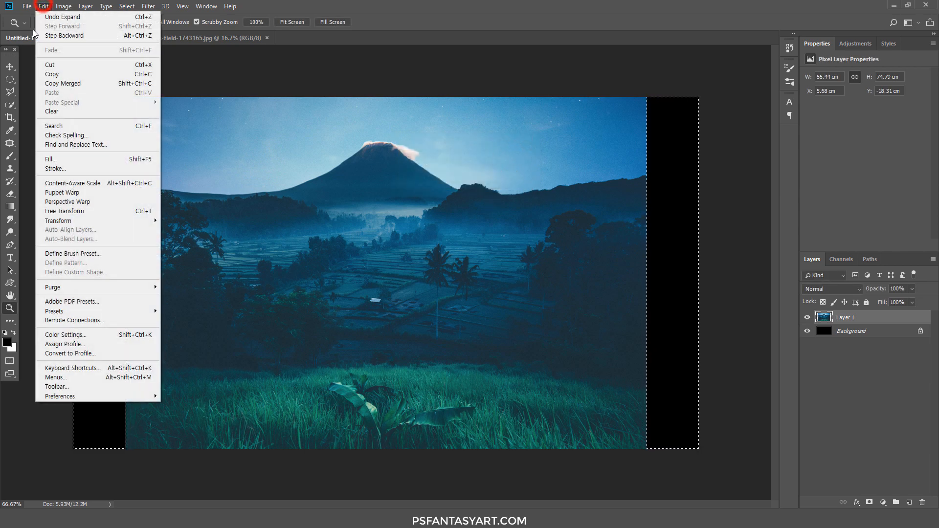
click(65, 159)
click(462, 137)
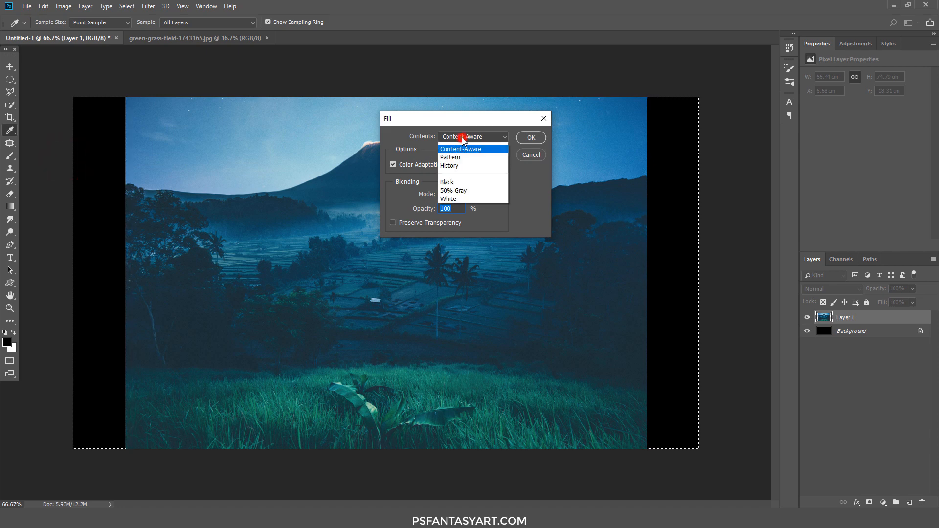
click(461, 180)
click(531, 137)
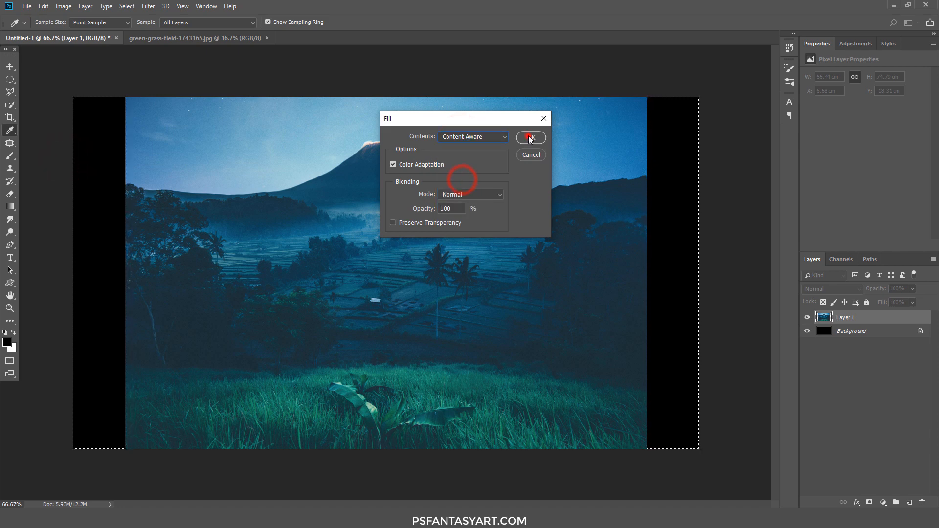
key(z)
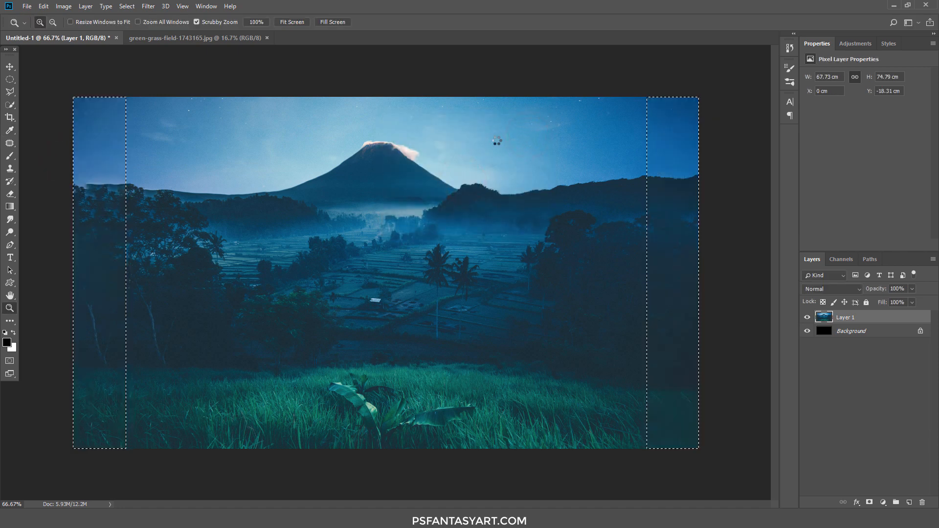
key(ctrl+d)
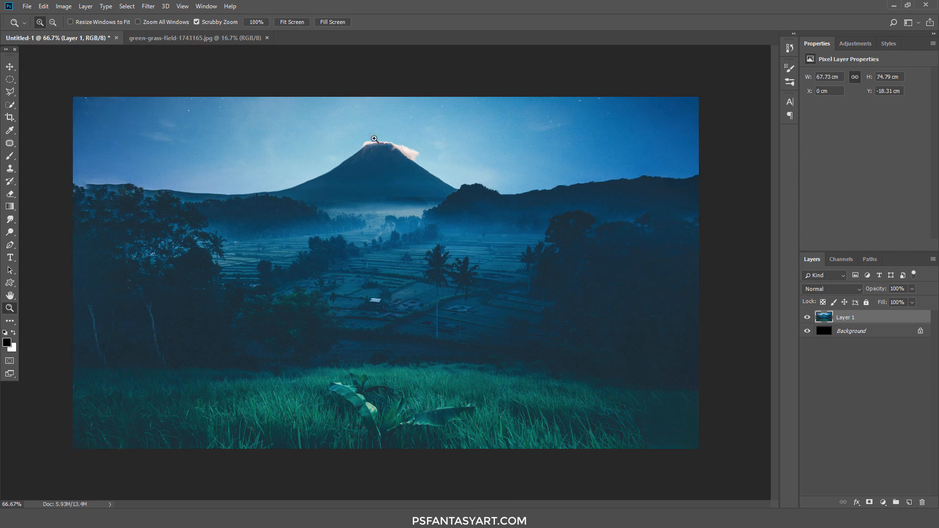
Add a new empty layer above the grass field layer and set the foreground color to 04192e
click(909, 502)
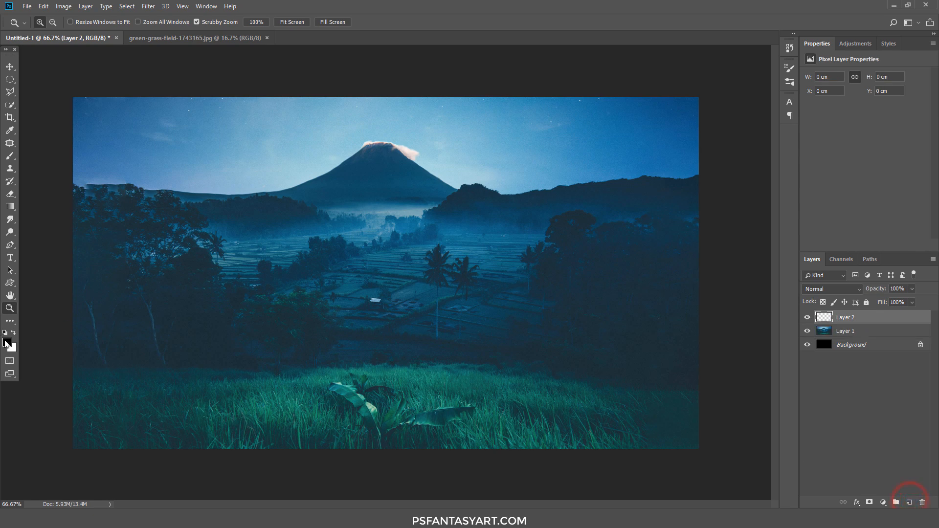
click(7, 343)
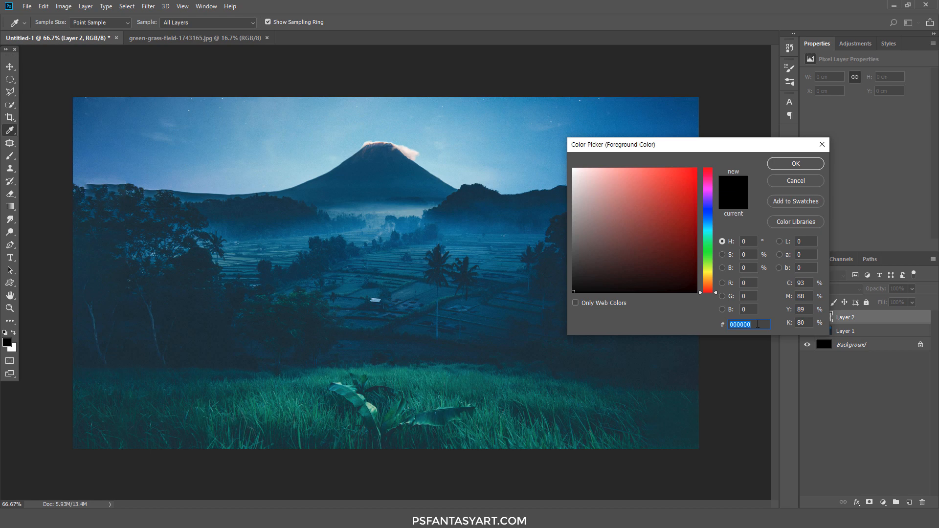
text(041)
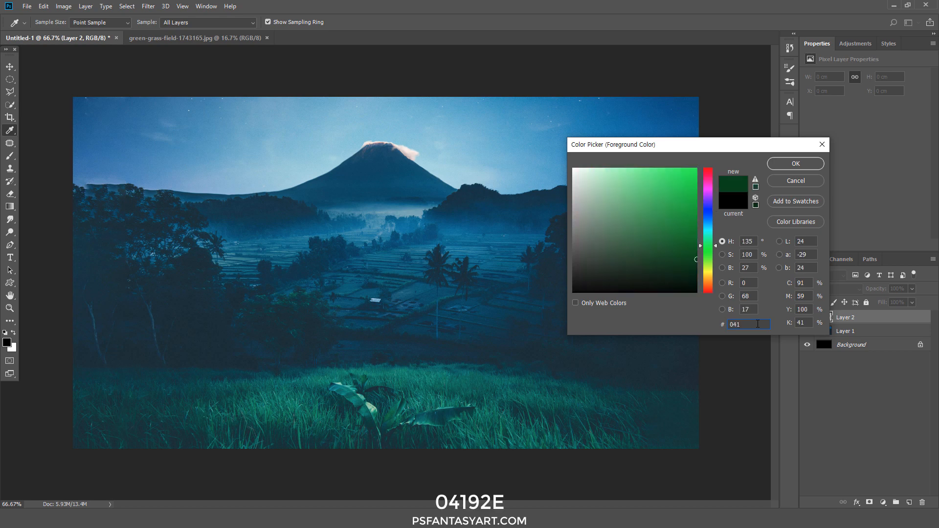
text(92e)
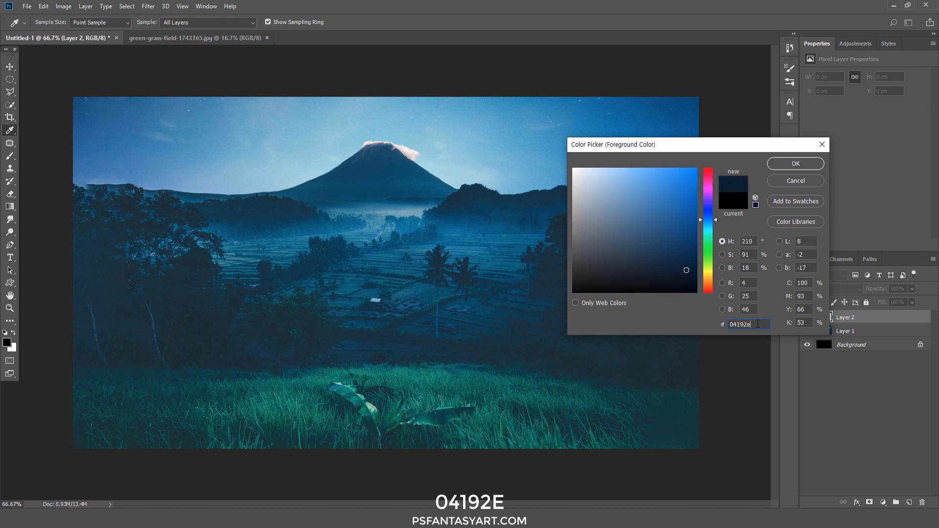
click(807, 164)
key(z)
Paint over the grass's right end, from the tree line to the lower right corner, with a soft 175 px brush
click(9, 156)
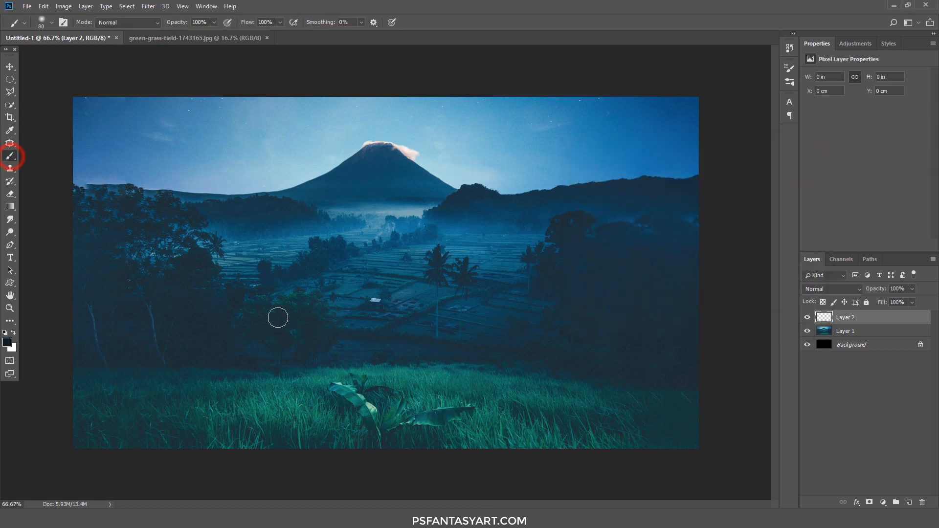
key(bracketright)
key(bracketright)
key(bracketright)
key(bracketright)
key(bracketright)
key(bracketright)
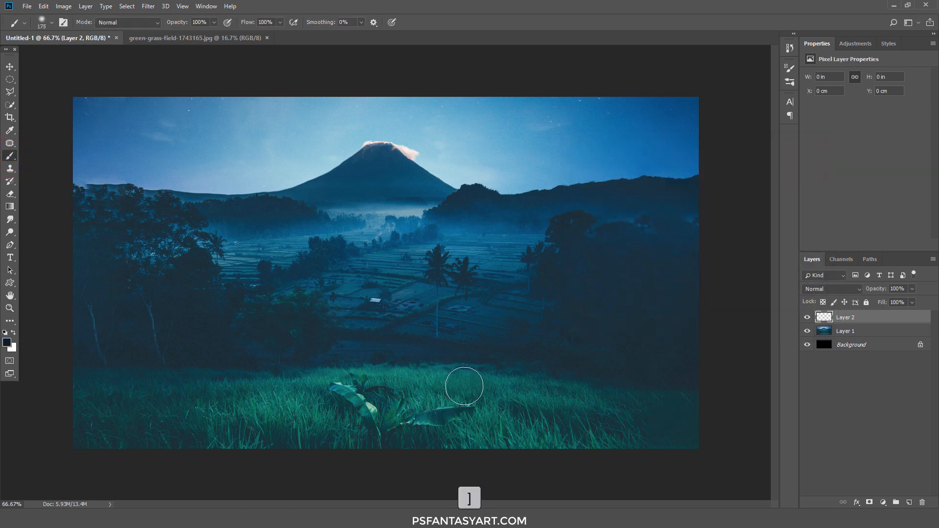
key(bracketleft)
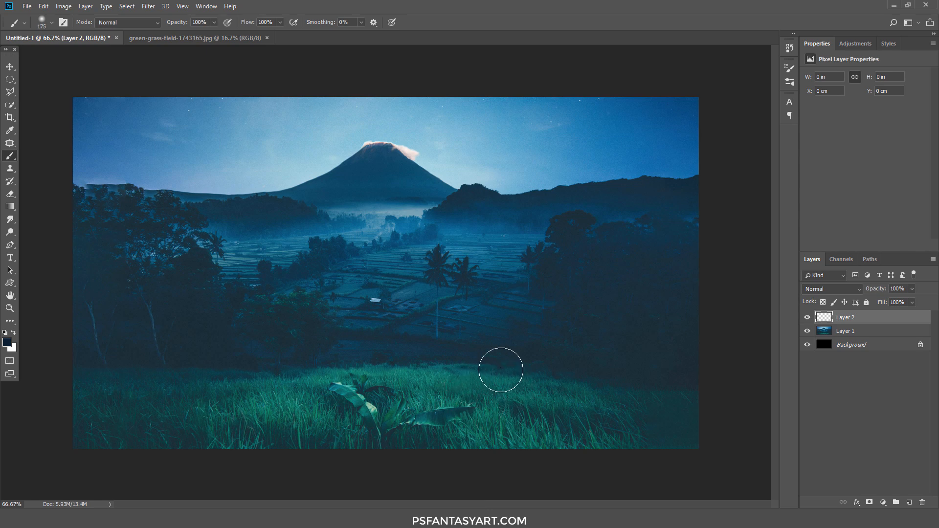
mouse_move(477, 382)
mouse_down()
mouse_move(765, 431)
mouse_move(736, 414)
mouse_move(618, 389)
mouse_move(554, 388)
mouse_move(670, 439)
mouse_up()
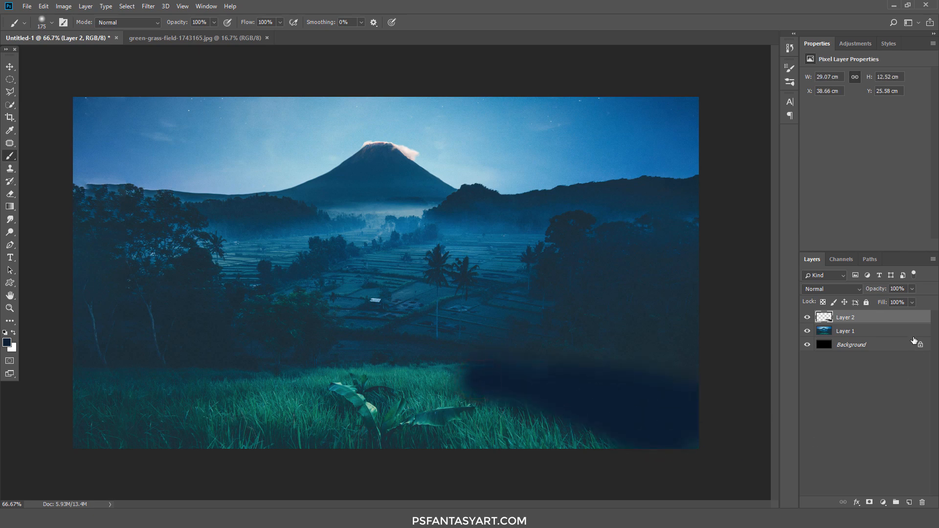
Lower the painted dark blue layer's opacity to 32% and compare the image with the layer hidden and shown
click(911, 289)
drag(895, 301, 879, 300)
click(808, 318)
click(807, 317)
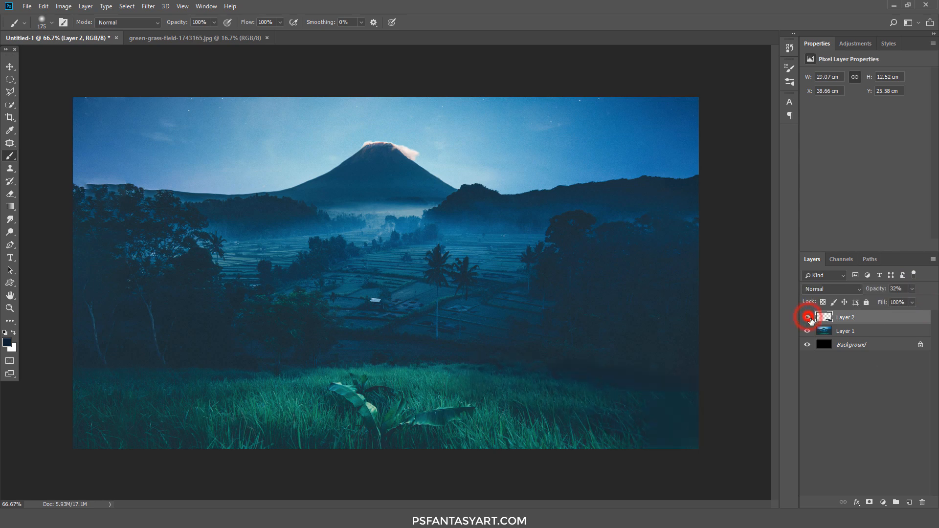
Erase the inner end of the dark blue paint just right of the large-leaved plant with a soft 300 px eraser
click(9, 191)
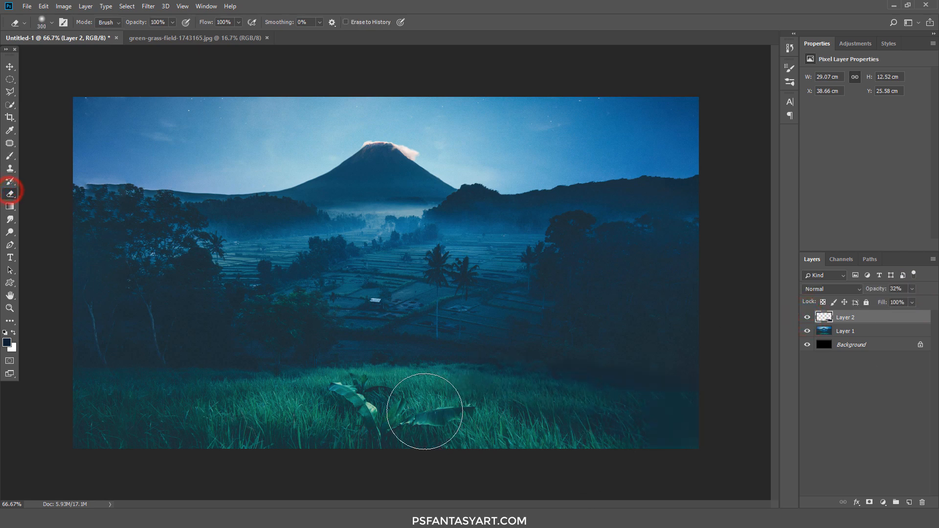
click(444, 416)
click(458, 417)
click(461, 420)
click(471, 425)
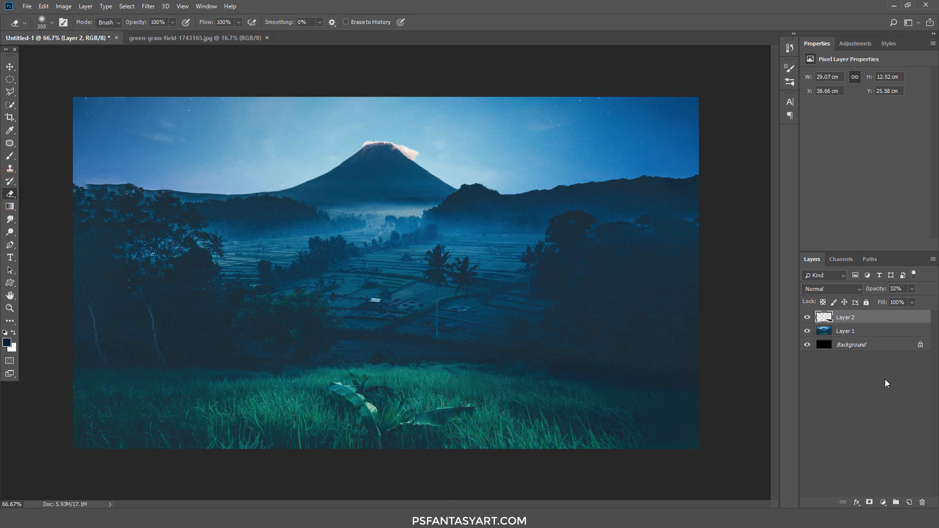
Open the milky-way-2181250 image and bring it into the composite document as a new top layer
click(25, 6)
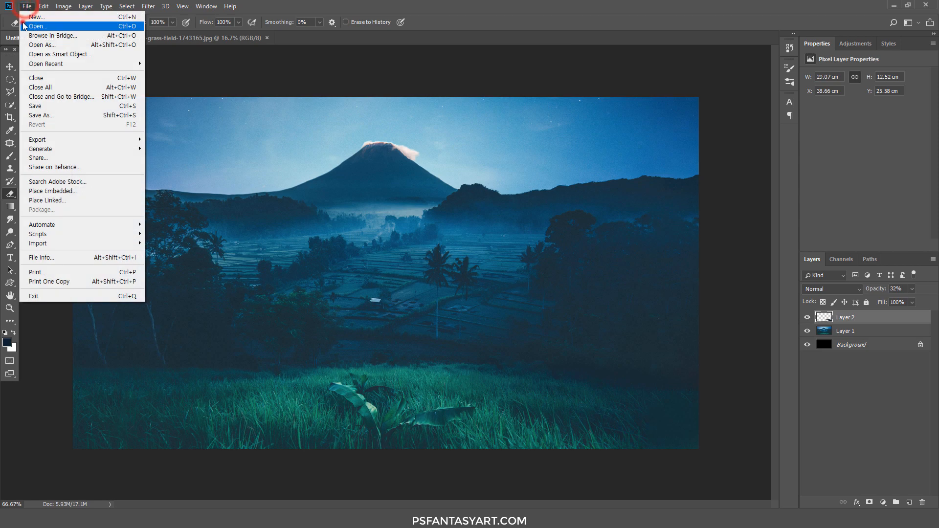
click(38, 26)
click(335, 94)
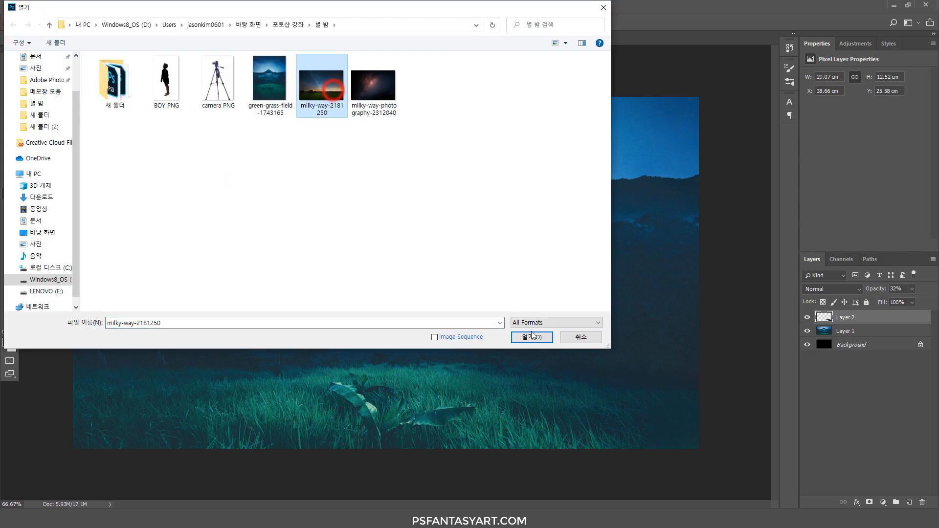
click(531, 337)
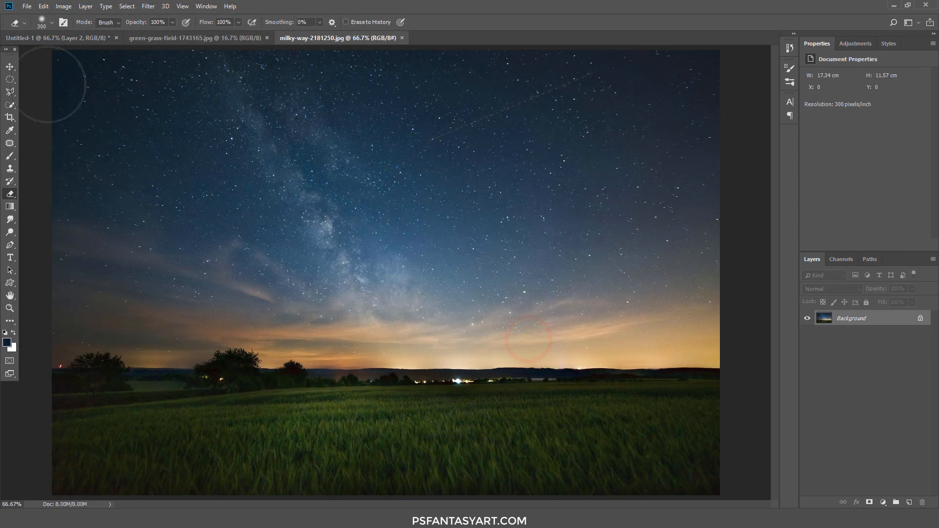
click(10, 67)
click(119, 97)
drag(80, 39, 182, 164)
Scale the Milky Way layer proportionally to about 94%, spanning the canvas width, and flip it horizontally
key(ctrl+t)
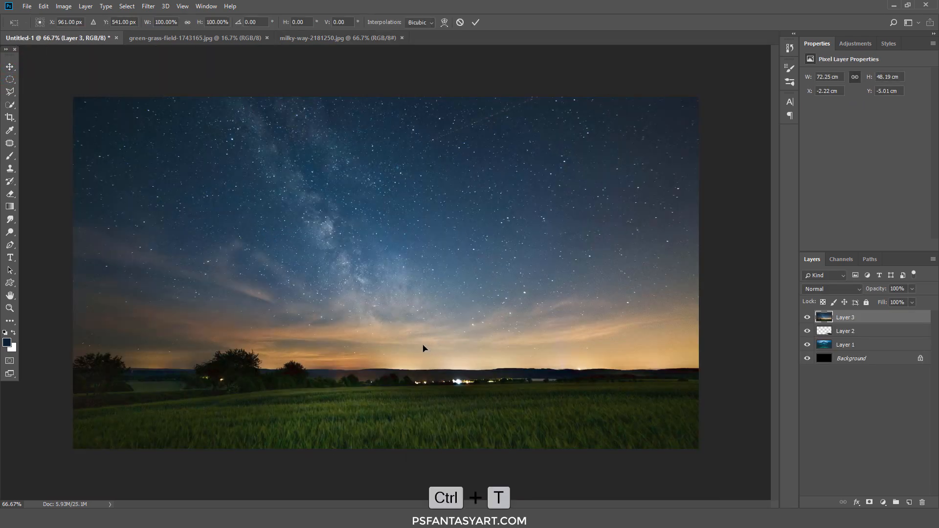
drag(719, 51, 700, 63)
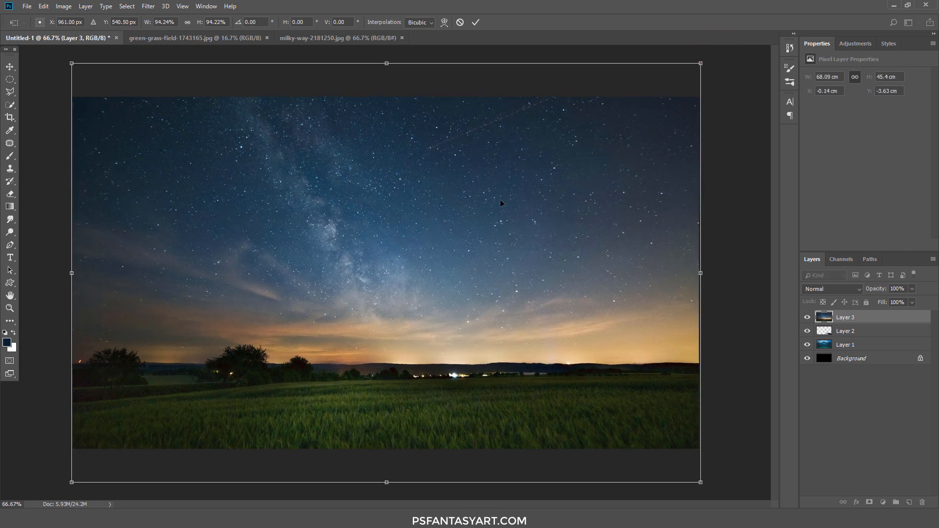
right_click(432, 210)
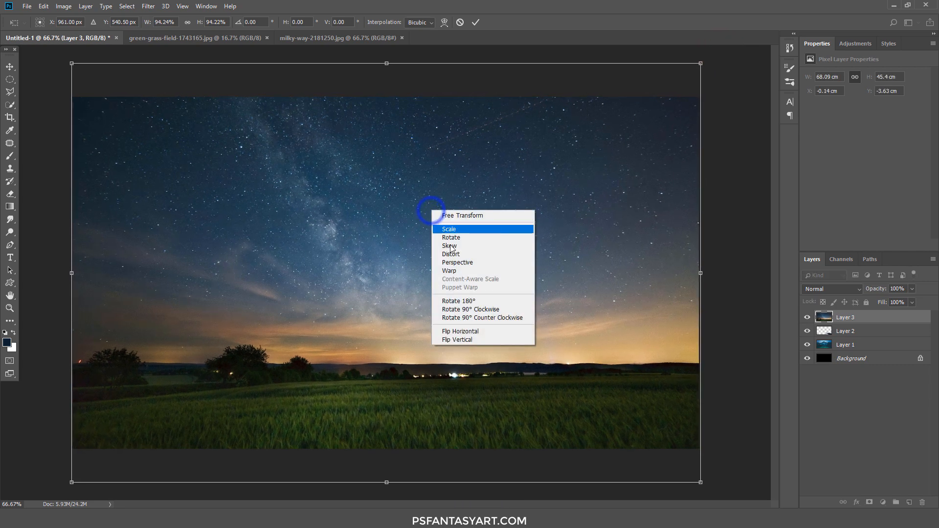
click(451, 331)
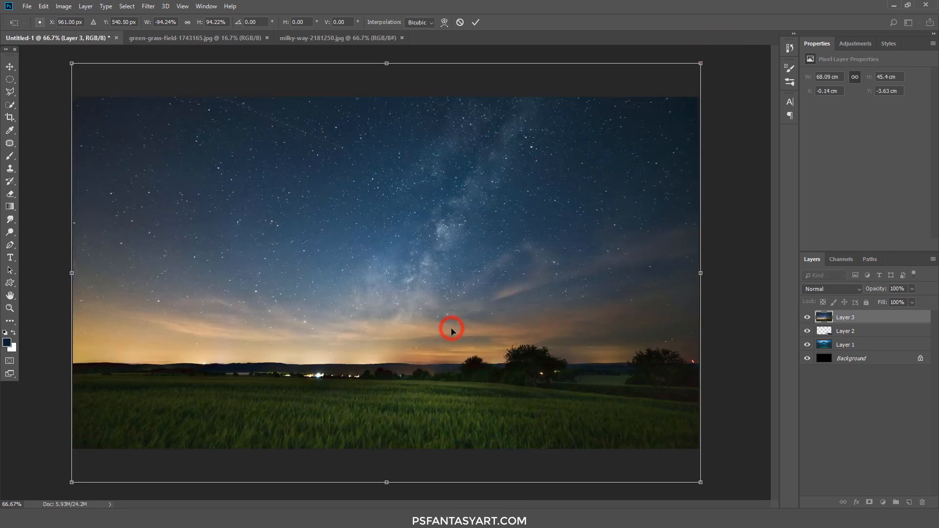
Align the Milky Way layer vertically at Y about -6.07 cm, using 65% opacity as a guide, restore 100% opacity and apply the transform
click(910, 291)
drag(899, 302, 896, 302)
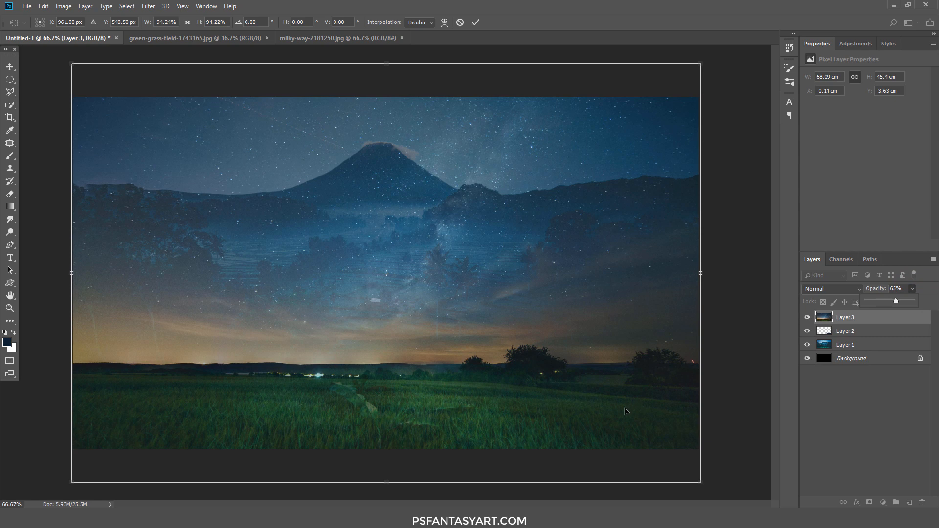
drag(625, 408, 630, 386)
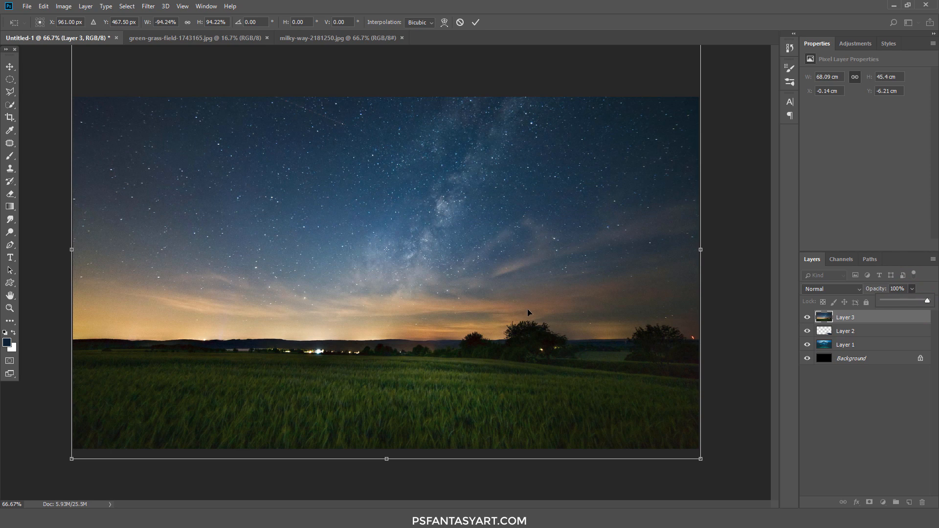
drag(520, 318, 519, 312)
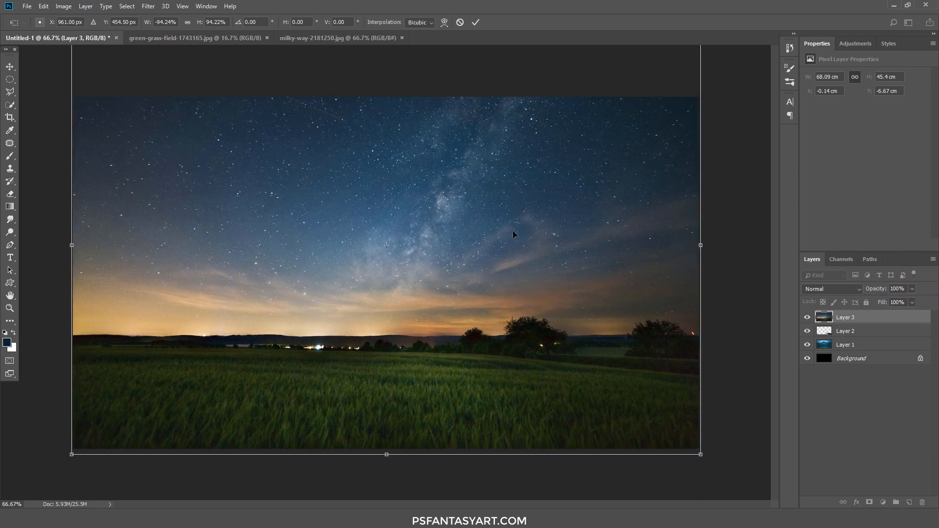
drag(463, 220, 462, 226)
click(474, 22)
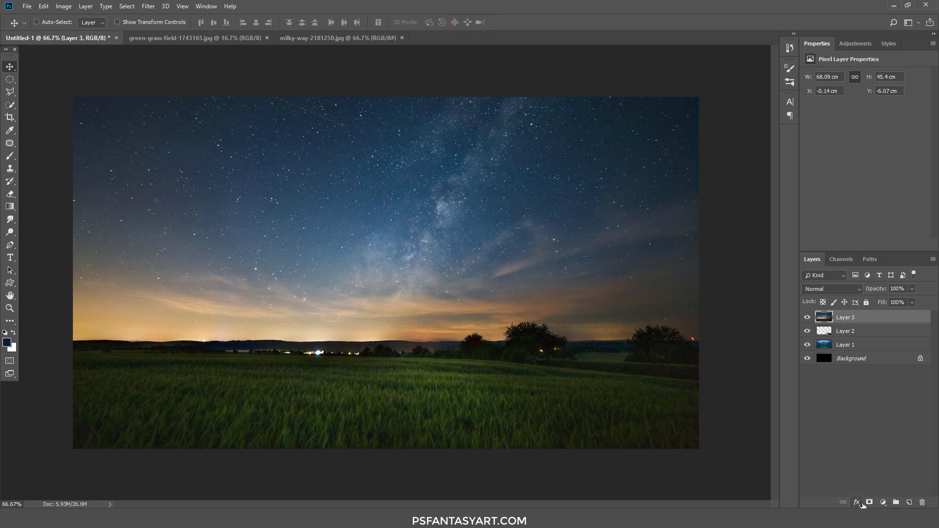
Add a layer mask to the Milky Way layer and set the foreground color to black (000000) for brushing on it
click(868, 503)
click(10, 156)
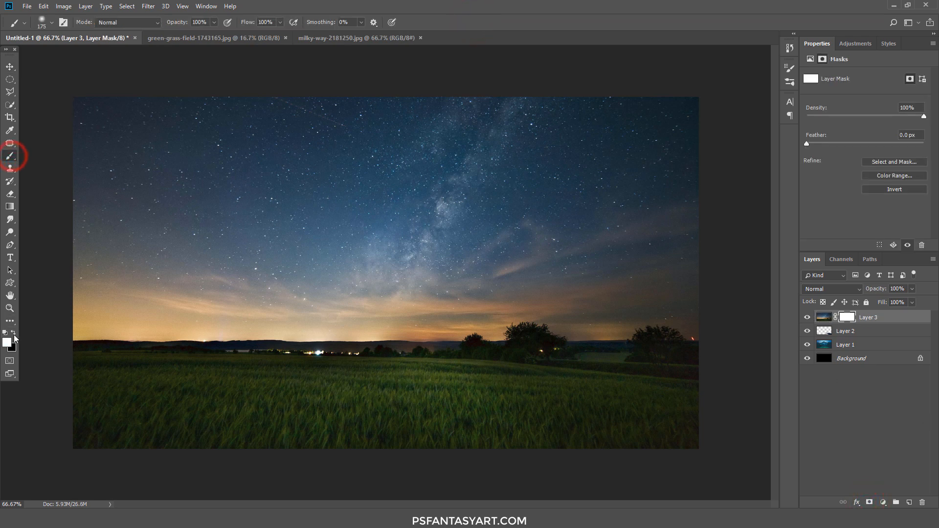
click(14, 333)
click(7, 342)
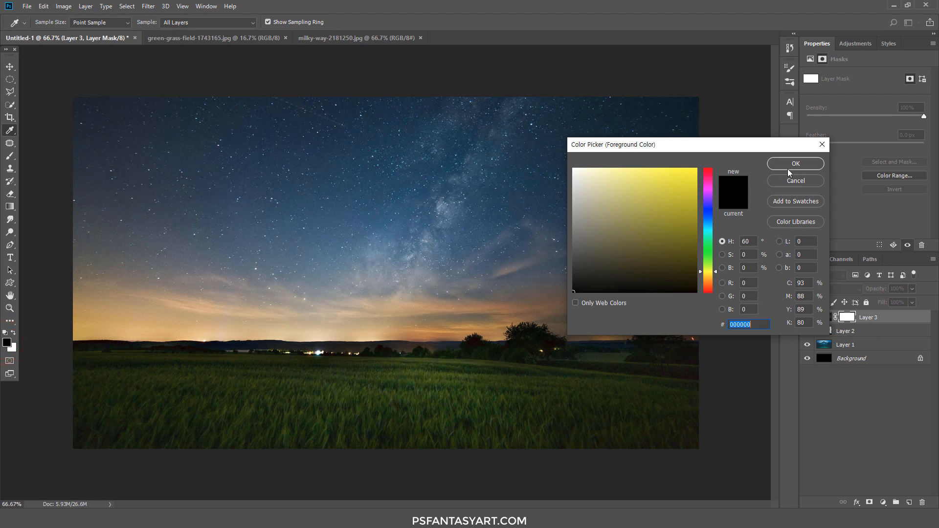
click(616, 255)
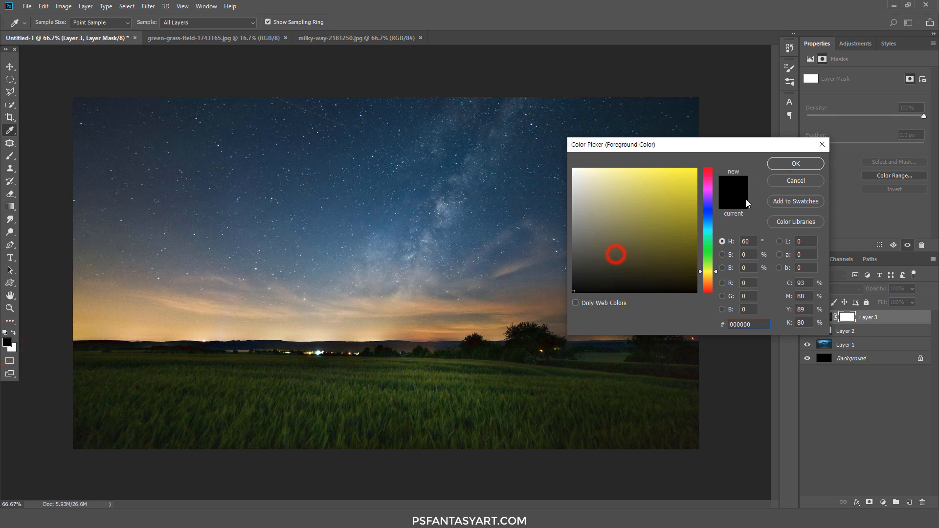
click(789, 163)
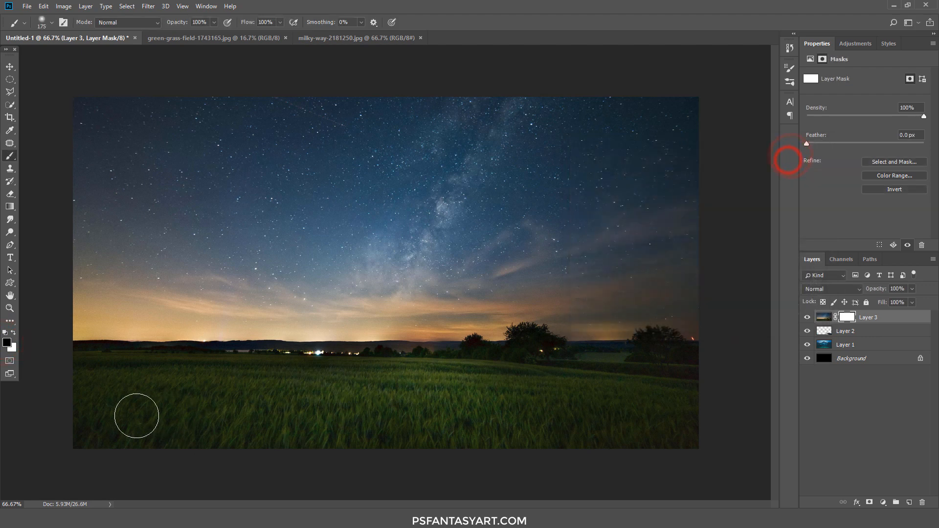
Mask out the Milky Way photo's green field below the horizon with a soft 400 px brush at 100% opacity and flow
click(214, 22)
click(280, 22)
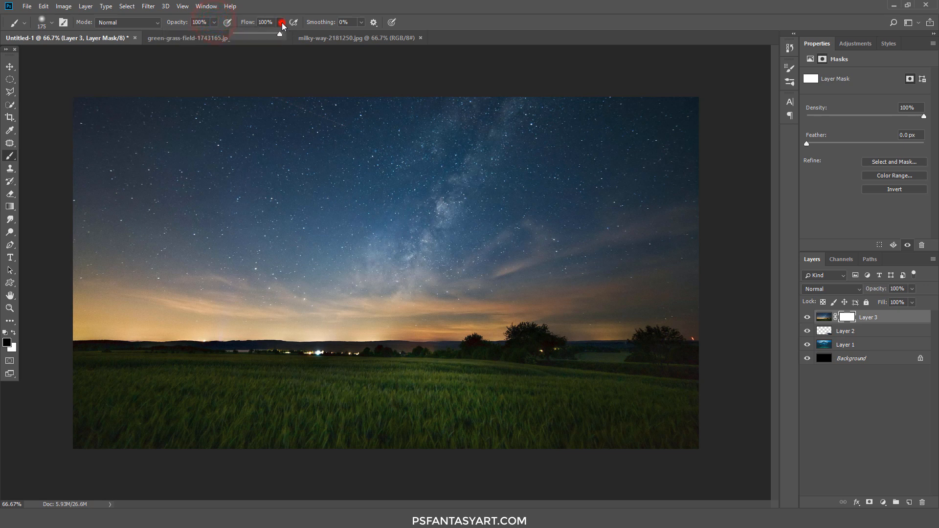
key(bracketright)
key(bracketright)
key(bracketright)
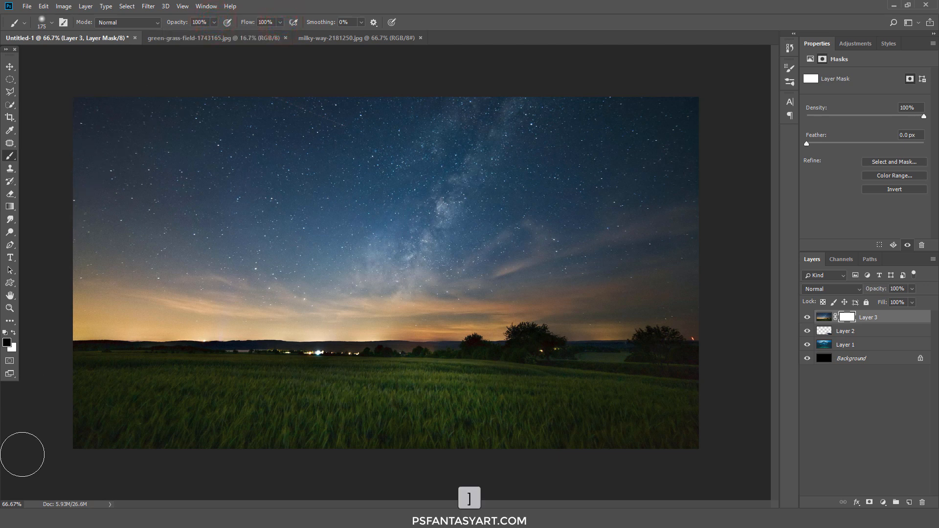
click(21, 450)
key(bracketright)
key(bracketright)
key(bracketright)
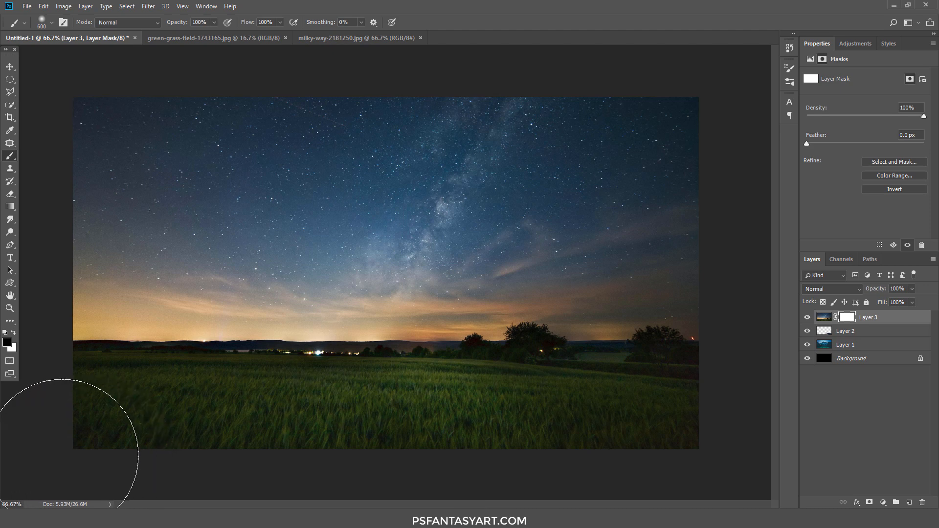
key(bracketleft)
key(bracketleft)
mouse_move(64, 423)
mouse_down()
mouse_move(846, 485)
mouse_move(401, 460)
mouse_move(238, 435)
mouse_move(146, 409)
mouse_move(101, 409)
mouse_move(461, 445)
mouse_move(629, 430)
mouse_move(723, 450)
mouse_move(643, 487)
mouse_up()
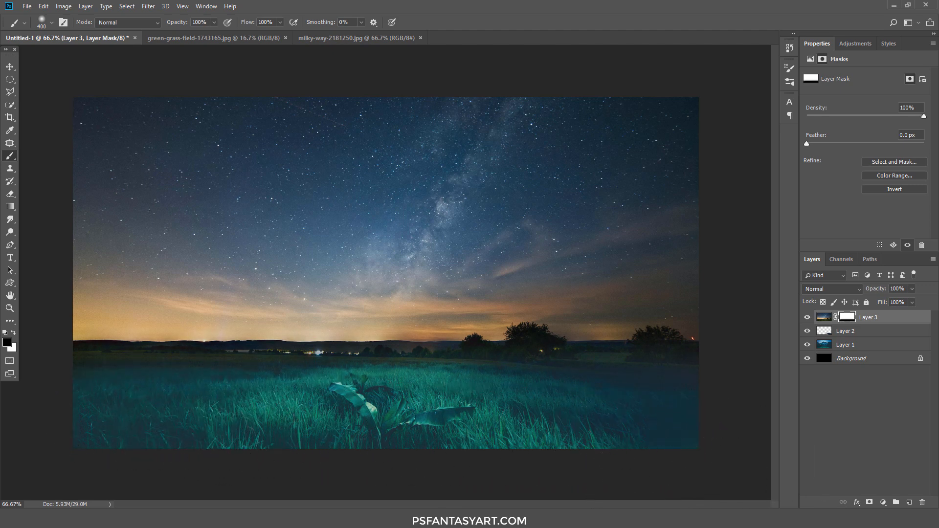
Add a new empty layer above the Milky Way layer and set the foreground color to 0c2737
click(910, 501)
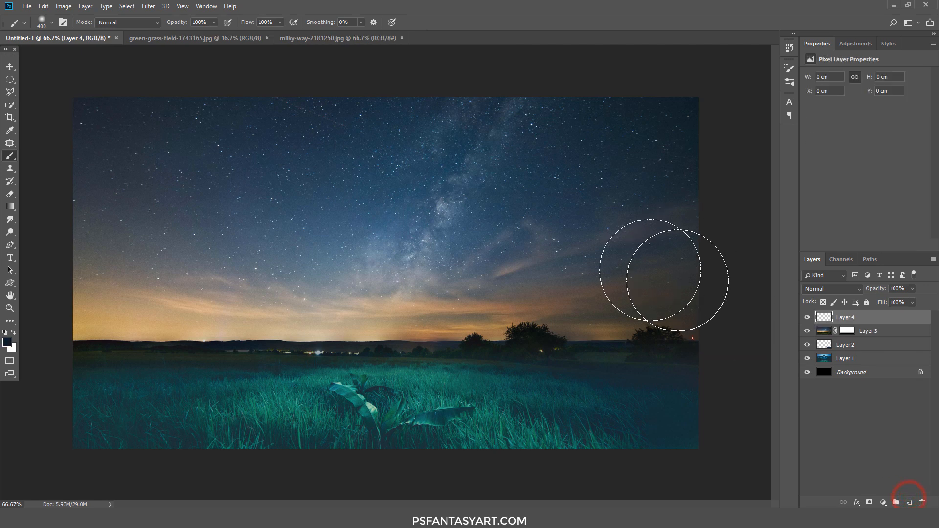
click(7, 343)
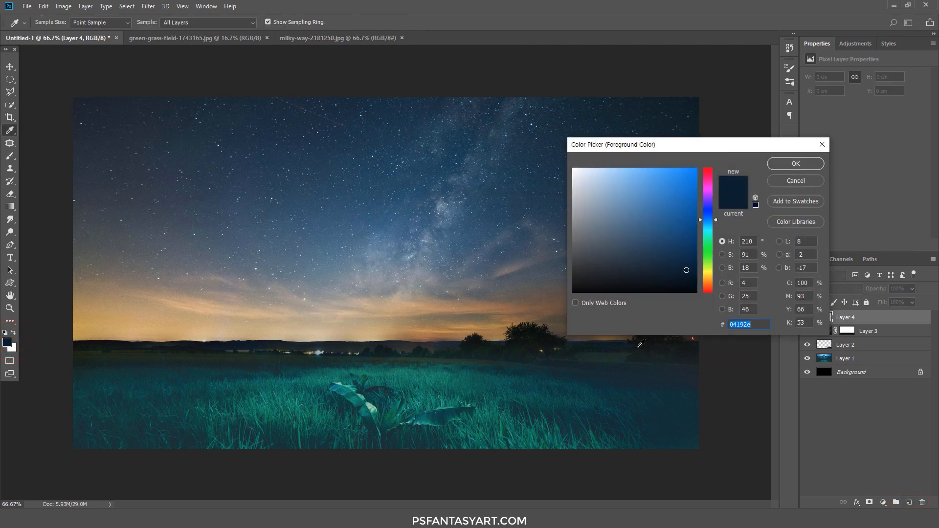
text(0c)
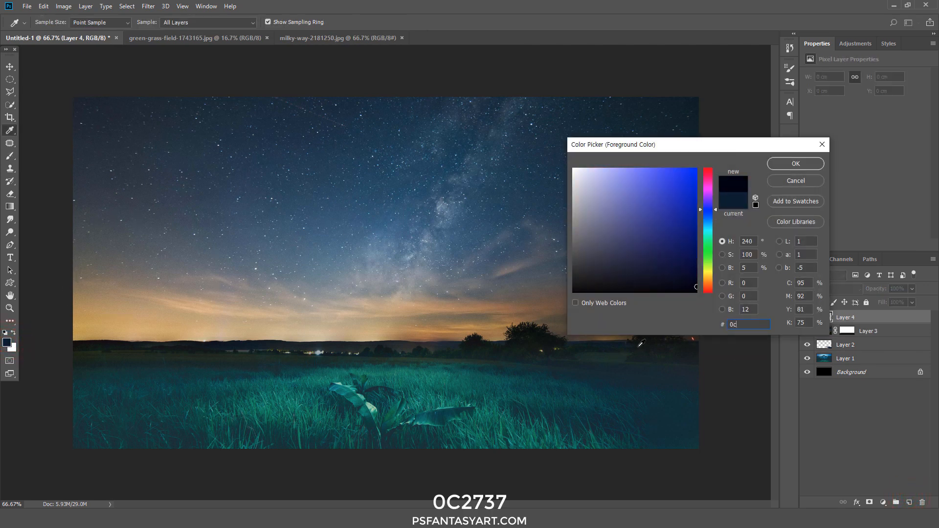
text(2737)
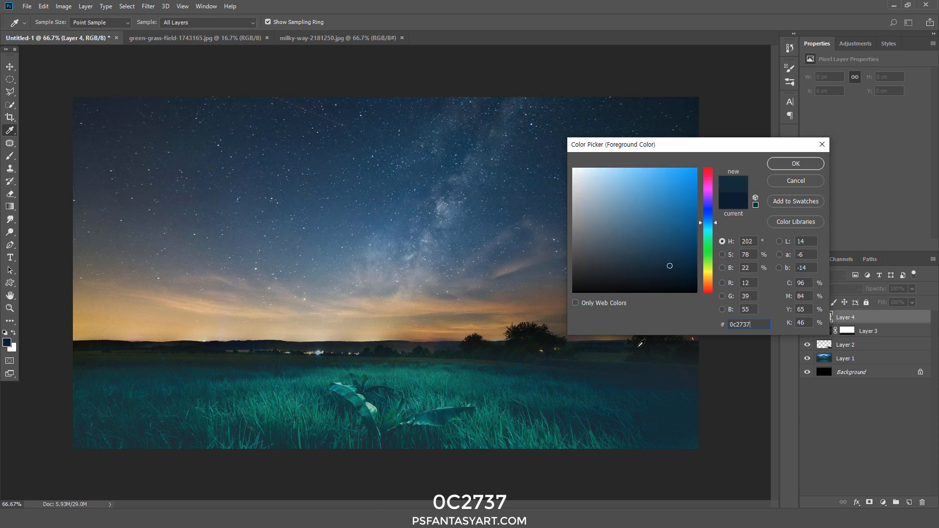
click(788, 163)
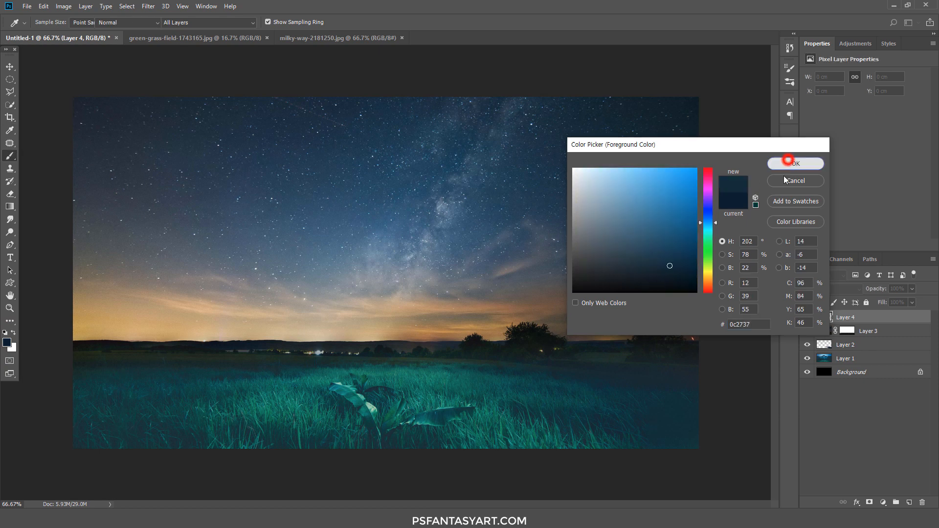
Paint a full-width band just below the horizon with a soft 200 px brush and lower the layer's opacity to 59%
key(b)
key(bracketleft)
key(bracketleft)
key(bracketleft)
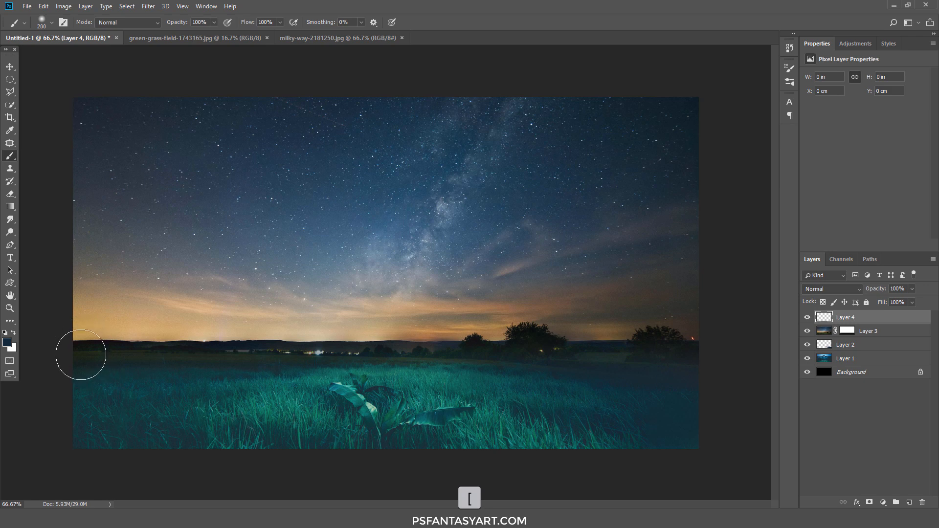
drag(74, 357, 736, 365)
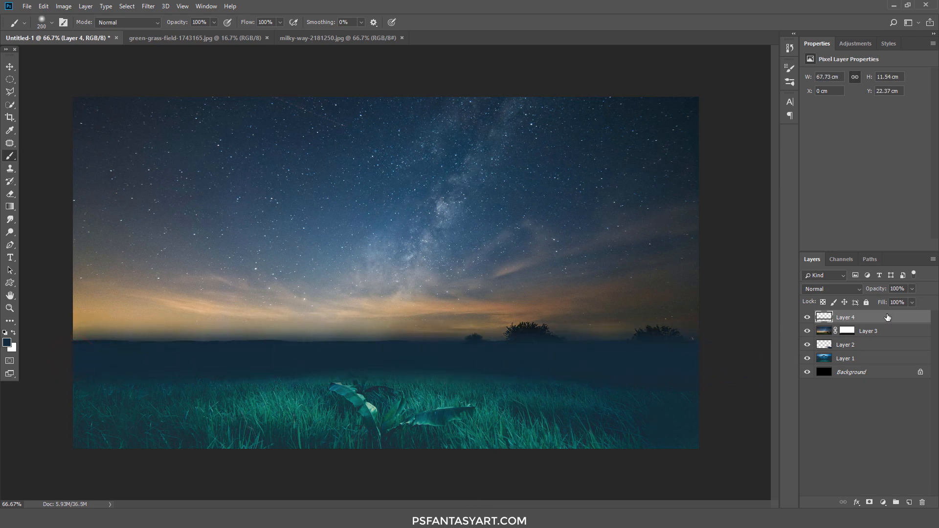
click(909, 292)
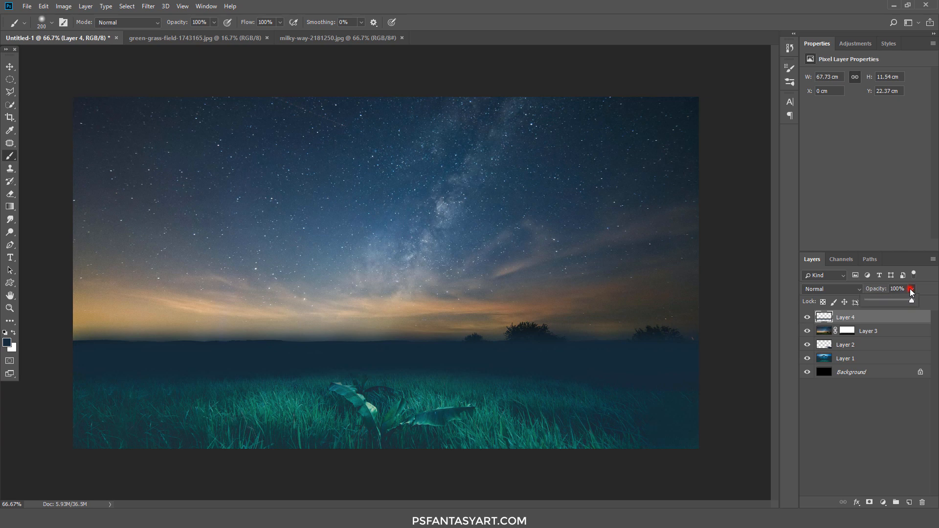
drag(908, 300, 898, 304)
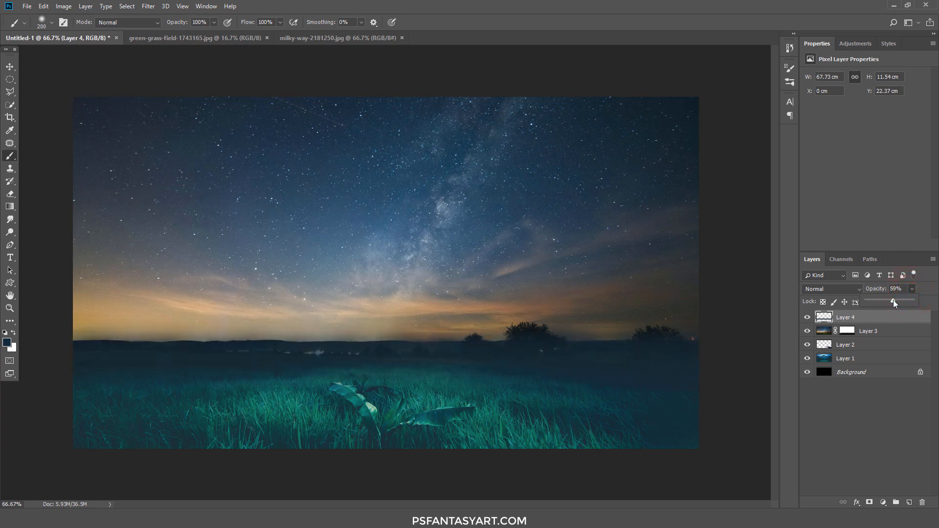
Lower the opacity of the painted horizon band layer to 43% and toggle its visibility to compare
drag(890, 303, 887, 302)
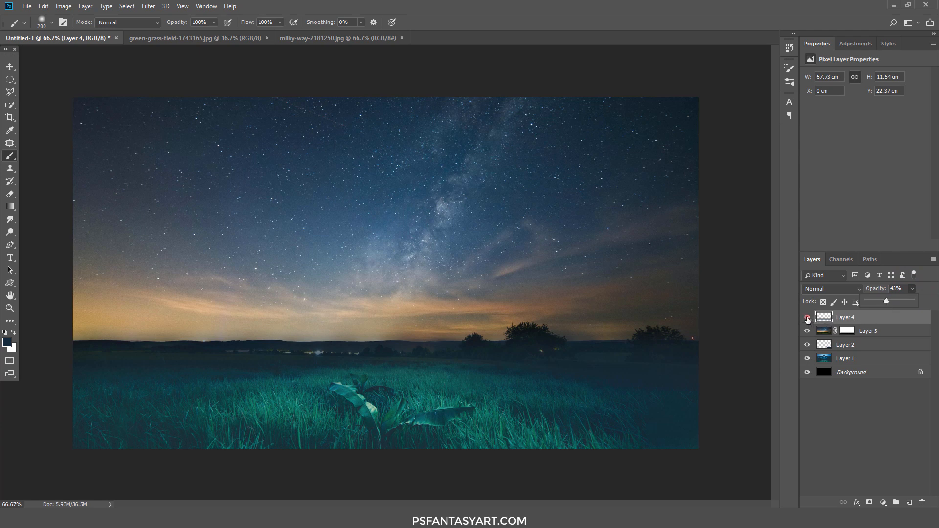
click(808, 318)
click(807, 318)
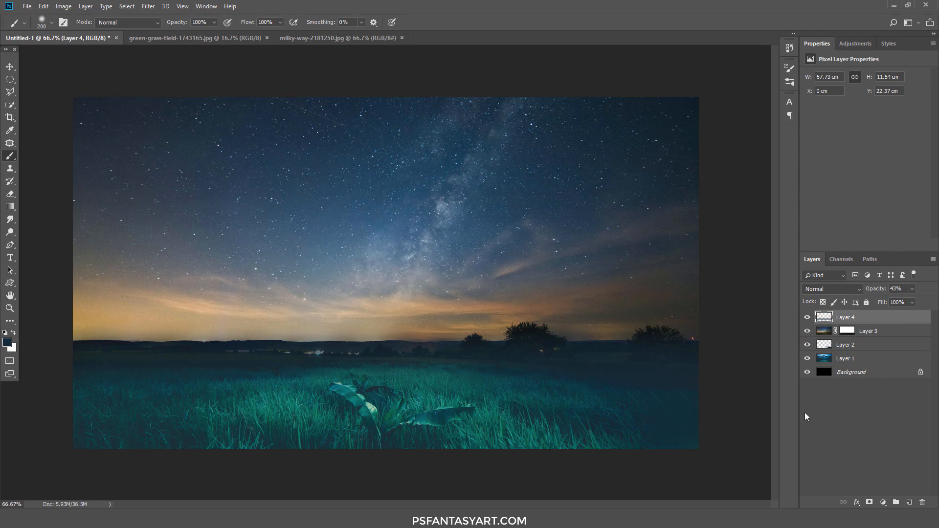
Open milky-way-photography-2312040 and move the image into the Untitled-1 composite as a new layer on top
click(25, 7)
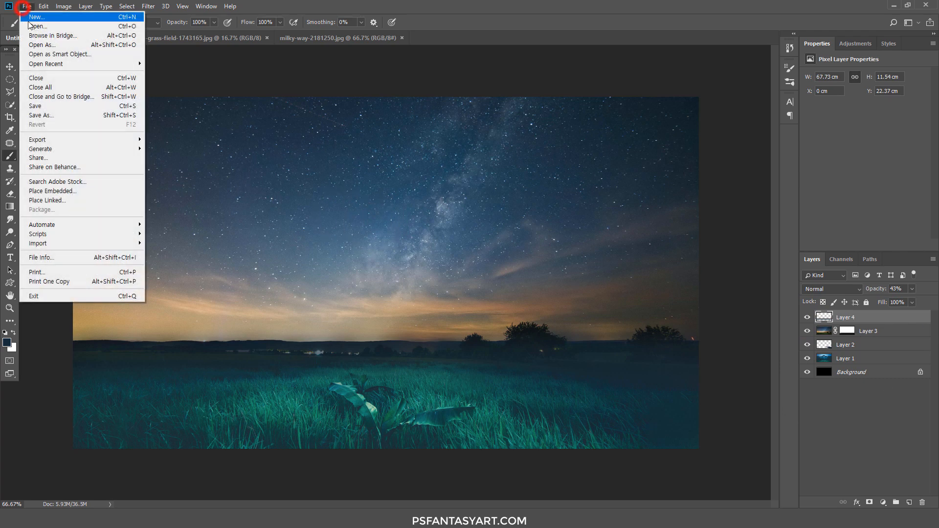
click(30, 24)
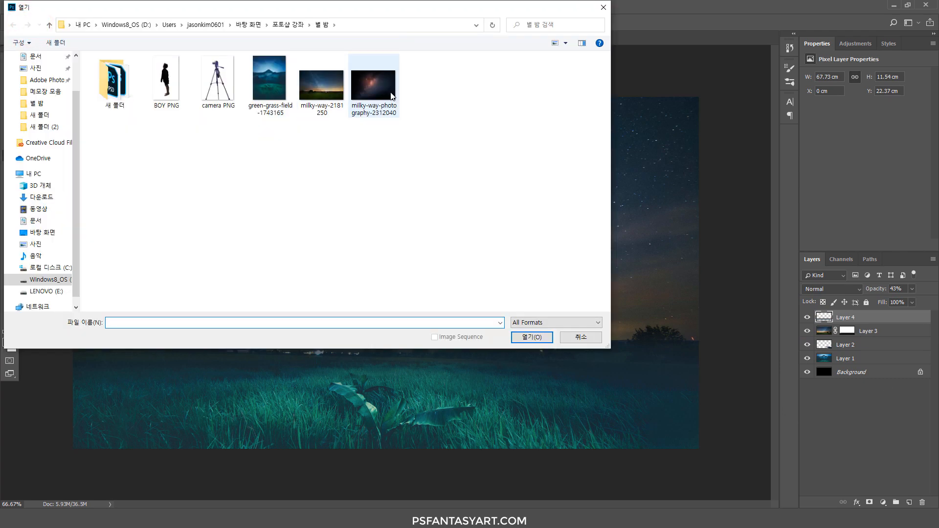
click(386, 85)
click(519, 337)
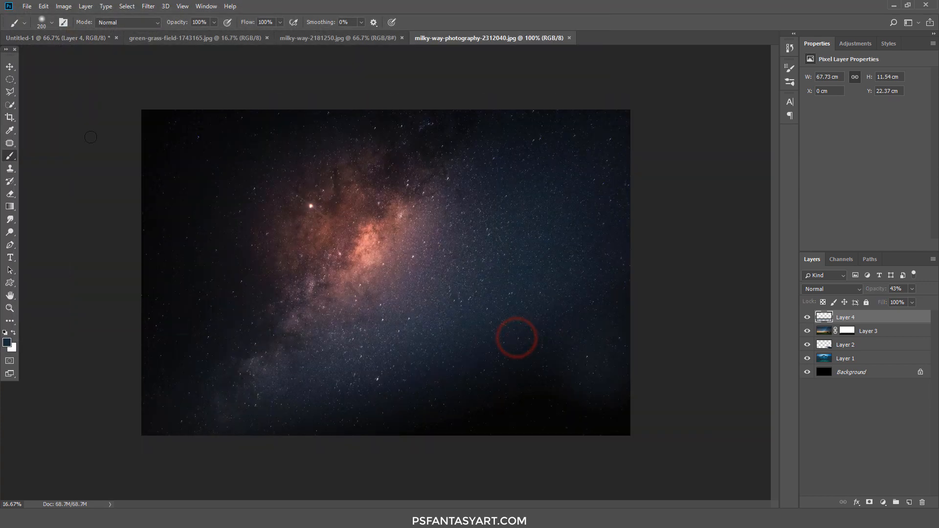
click(10, 66)
drag(214, 127, 124, 122)
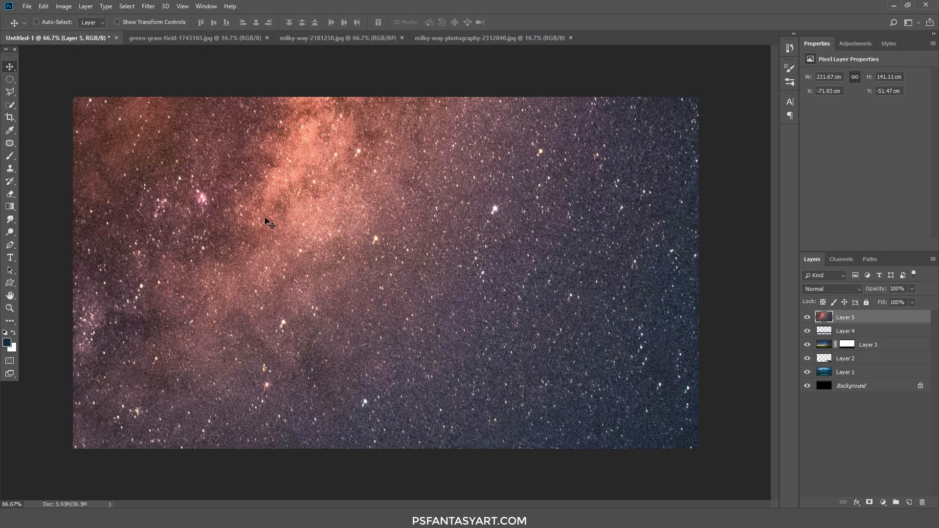
Scale the new Milky Way layer proportionally to 19% and set its blend mode to Screen
key(ctrl+t)
click(187, 22)
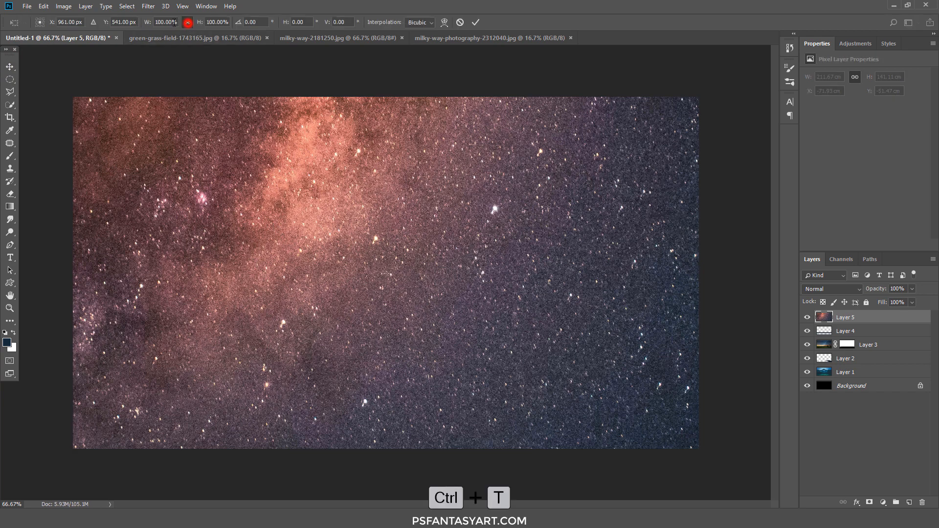
click(159, 22)
text(29)
key(Return)
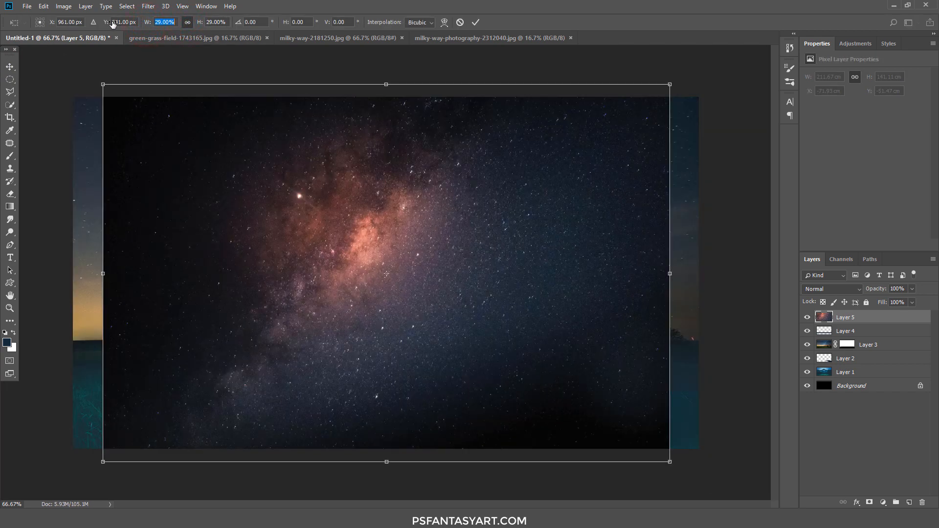
text(17)
key(Return)
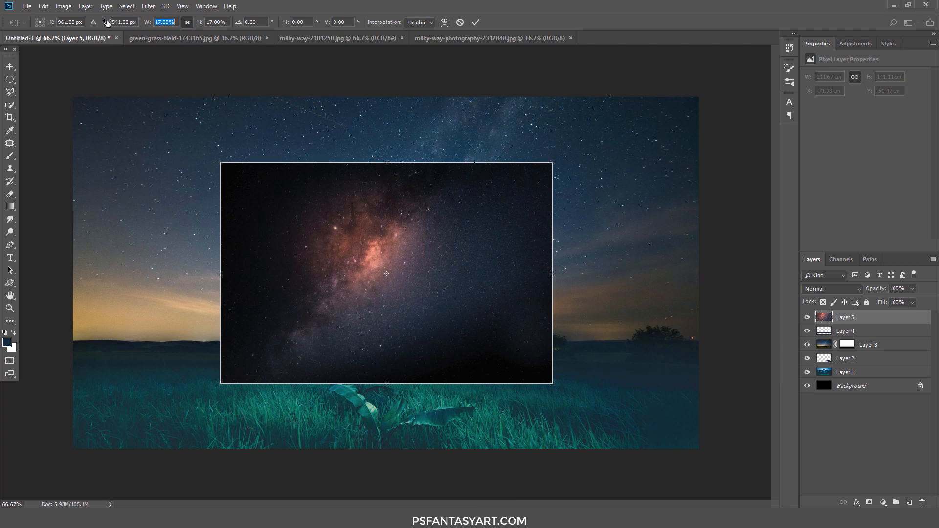
text(19)
key(Return)
click(802, 288)
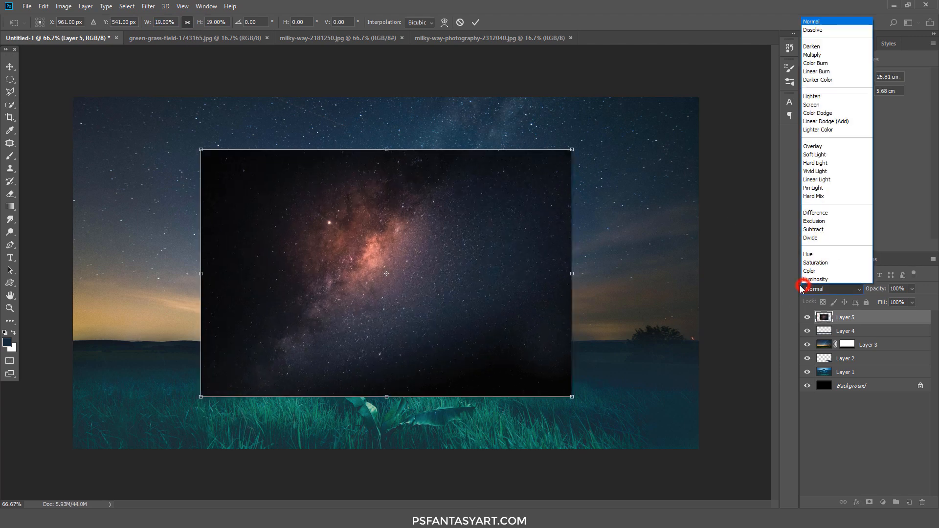
click(824, 105)
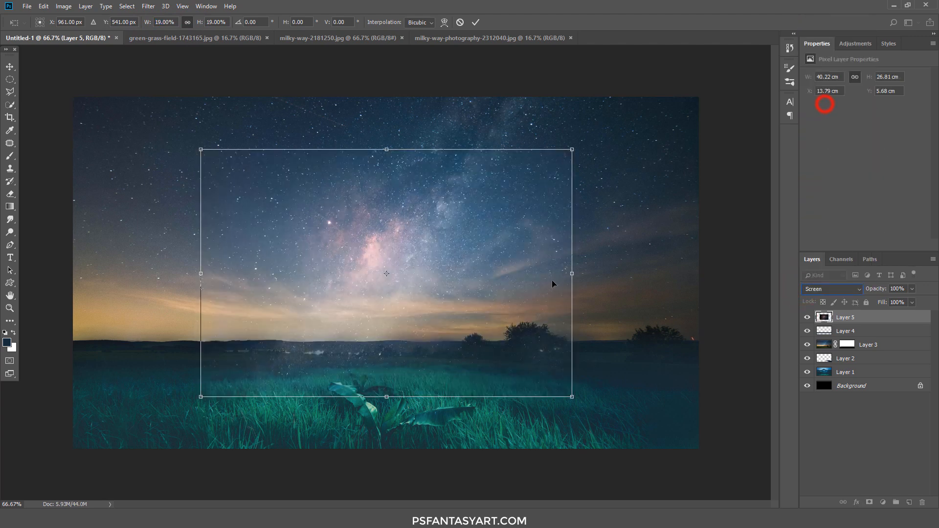
Move the galaxy layer to the sky's upper left, flip it horizontally and enlarge it to about 22%
drag(552, 283, 387, 243)
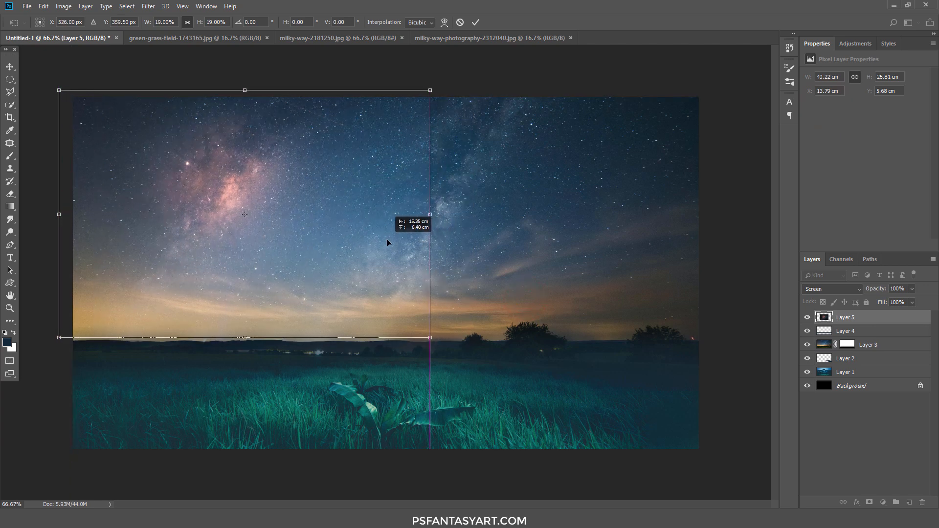
right_click(342, 195)
click(383, 318)
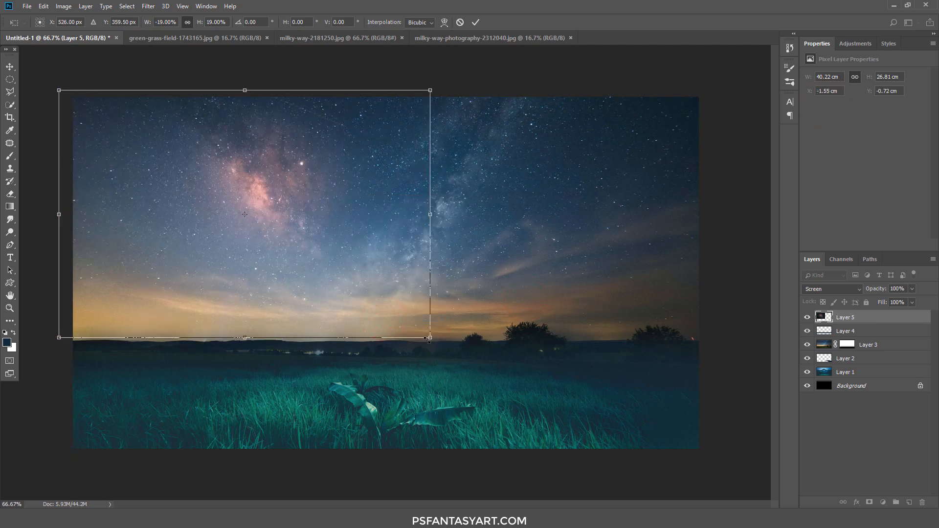
drag(430, 338, 456, 361)
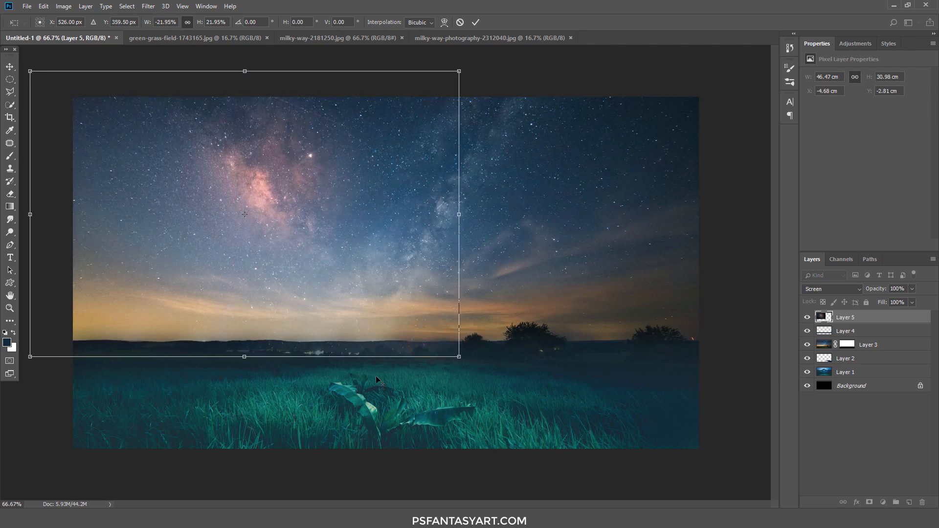
click(476, 22)
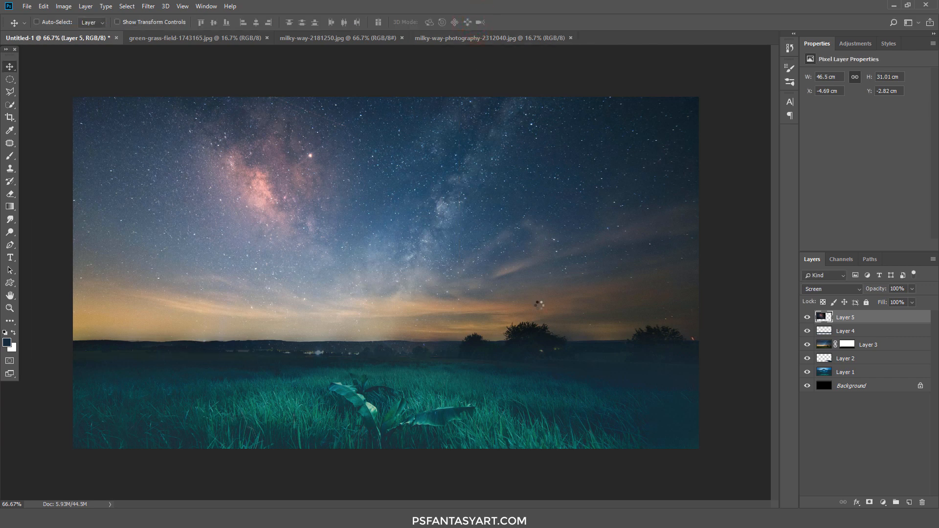
Erase the galaxy layer's overlap on the grass and its right edge in the sky with a soft 300 px eraser
click(9, 193)
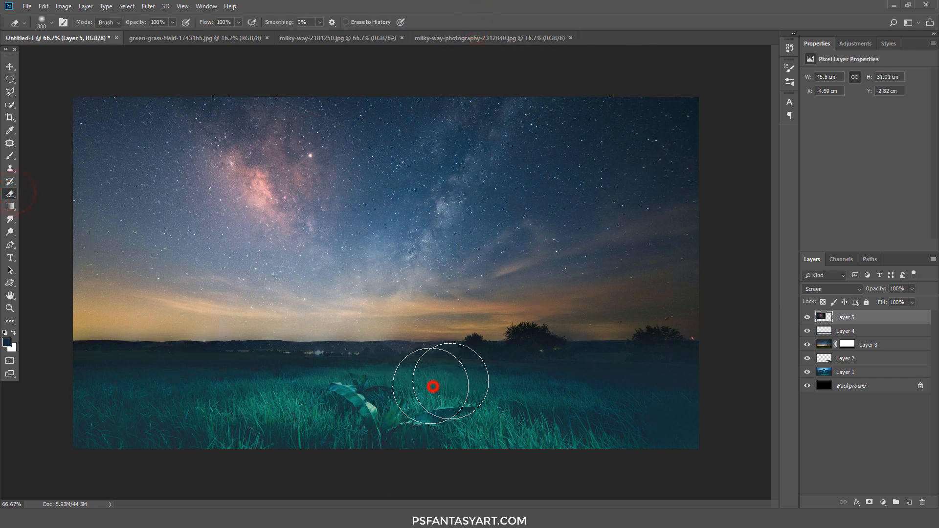
drag(433, 386, 416, 386)
mouse_move(451, 380)
mouse_down()
mouse_move(526, 375)
mouse_move(363, 384)
mouse_up()
drag(472, 382, 303, 391)
mouse_move(366, 389)
mouse_down()
mouse_move(251, 379)
mouse_move(273, 378)
mouse_move(52, 377)
mouse_move(284, 405)
mouse_move(536, 413)
mouse_move(467, 401)
mouse_up()
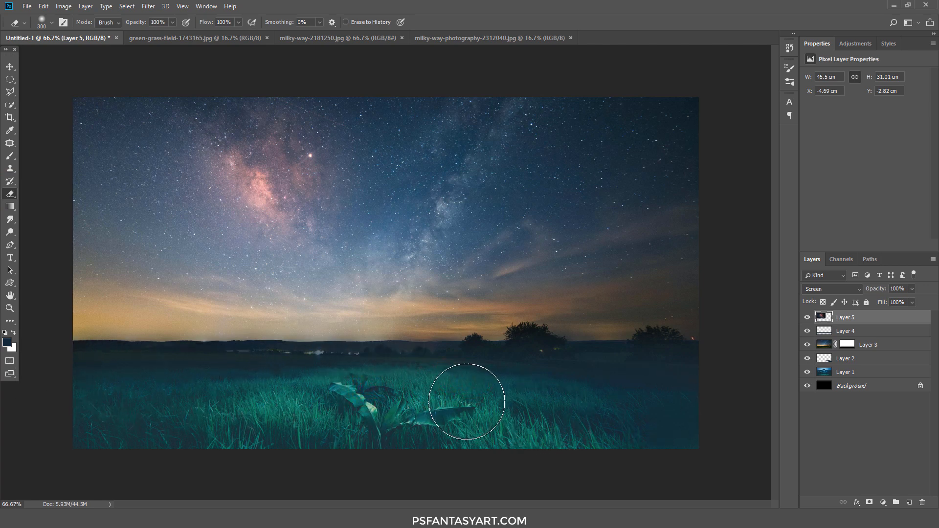
drag(458, 348, 593, 253)
drag(487, 265, 591, 189)
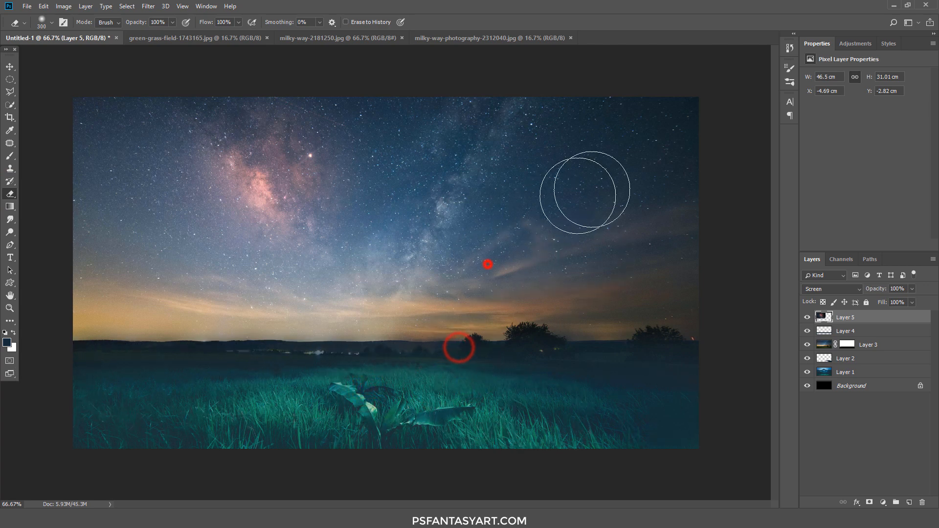
drag(507, 153, 566, 116)
mouse_move(479, 107)
mouse_down()
mouse_move(555, 94)
mouse_move(655, 199)
mouse_up()
drag(646, 243, 647, 333)
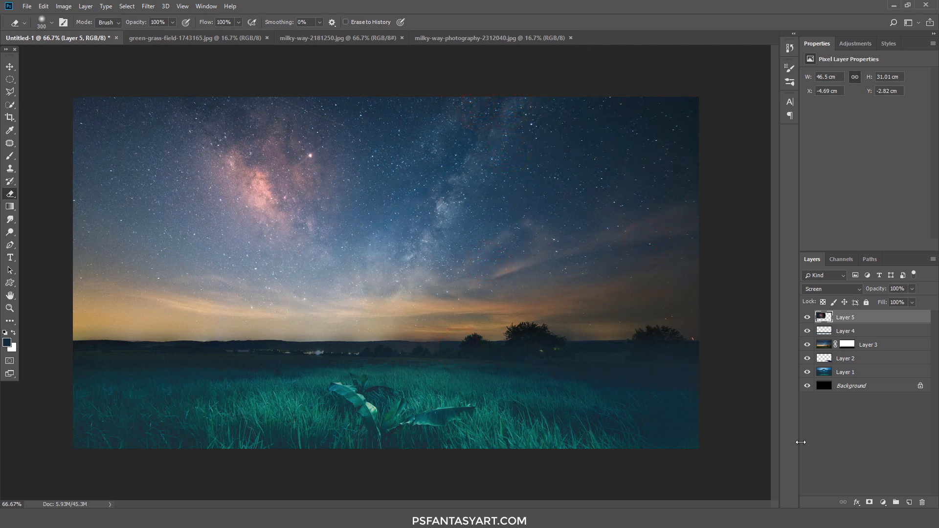
Add a Color Balance adjustment layer above the galaxy layer and clip it to that layer
click(882, 502)
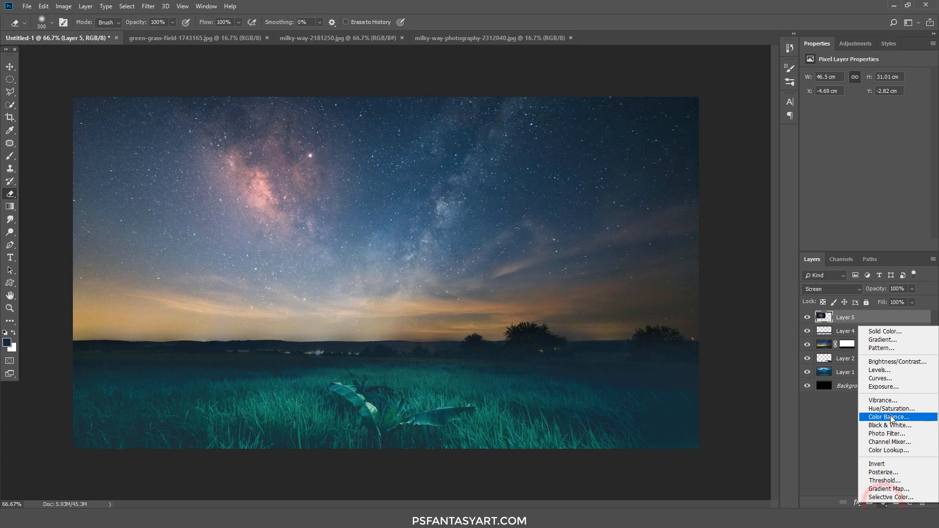
click(889, 417)
right_click(871, 318)
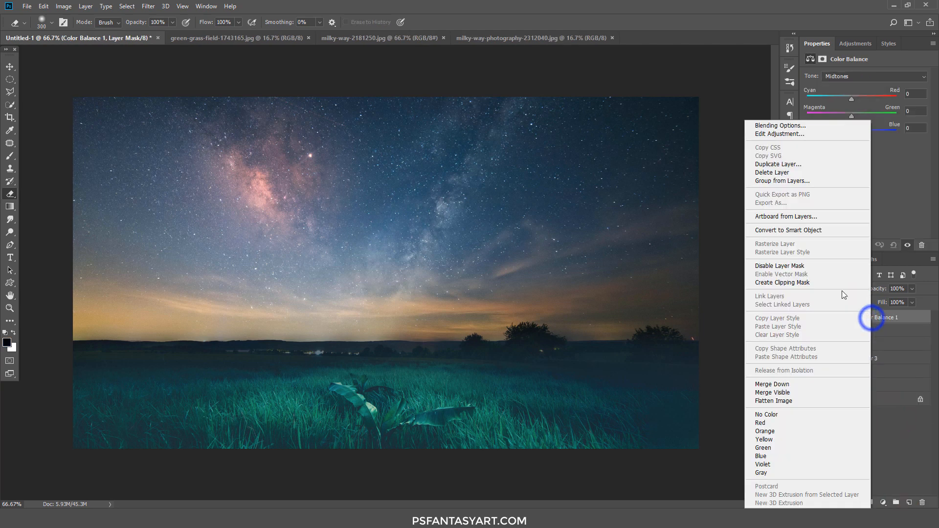
click(802, 282)
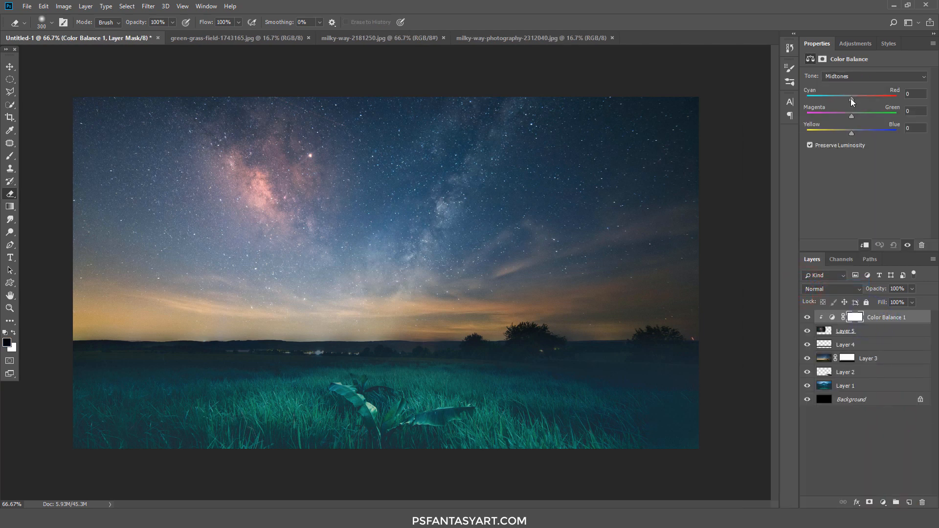
Set the Color Balance midtones to red +18 and yellow -9 and highlights to red +28, then compare before and after
drag(851, 101, 858, 103)
click(842, 77)
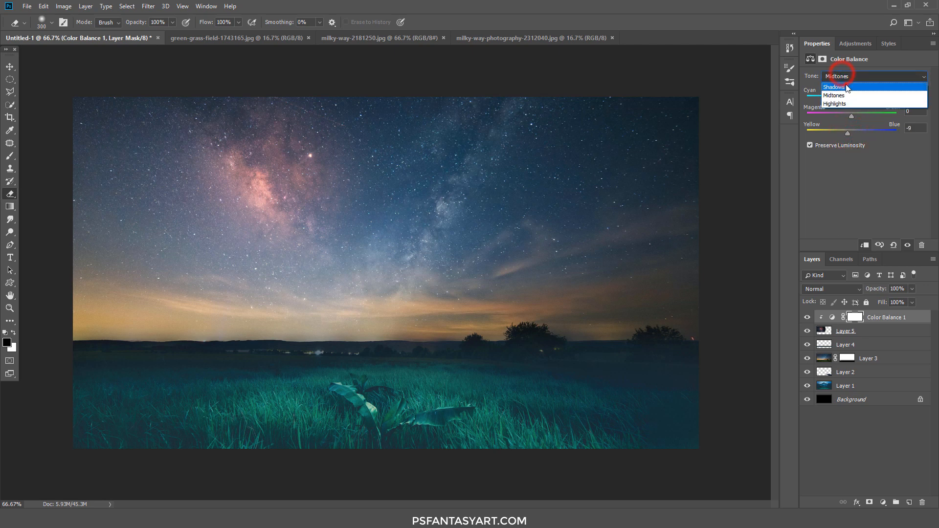
click(847, 88)
click(844, 77)
click(850, 103)
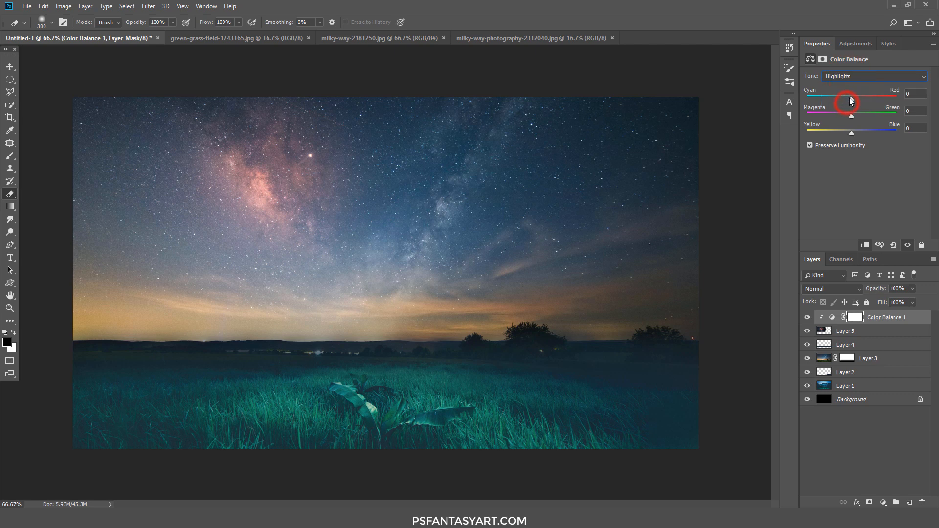
drag(850, 100, 863, 105)
click(806, 317)
click(804, 318)
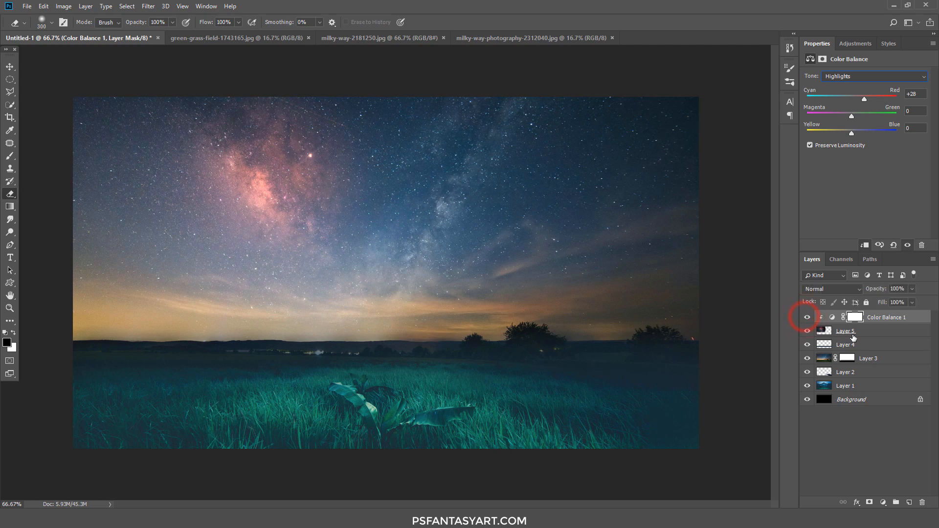
Rename the galaxy layer "star", the masked Milky Way layer "sky" and the grass field layer "bg"
double_click(844, 331)
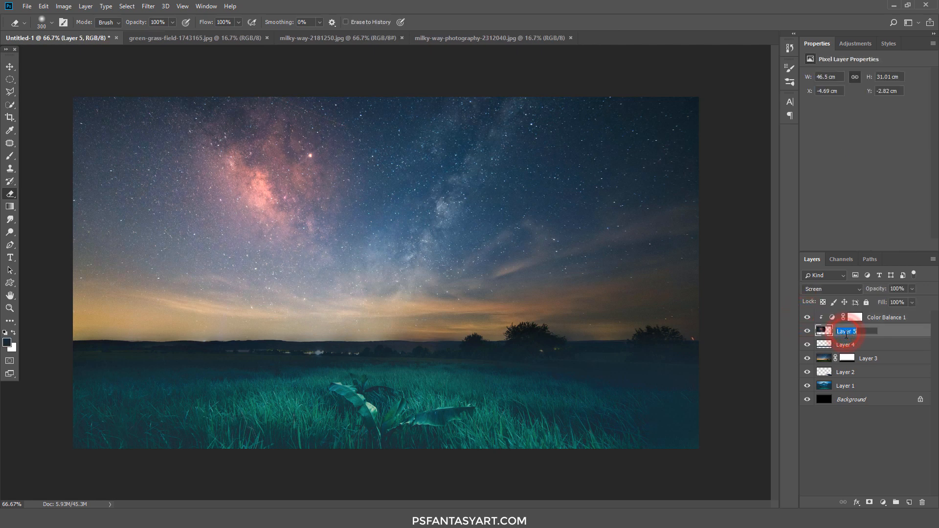
text(star)
key(Return)
double_click(869, 359)
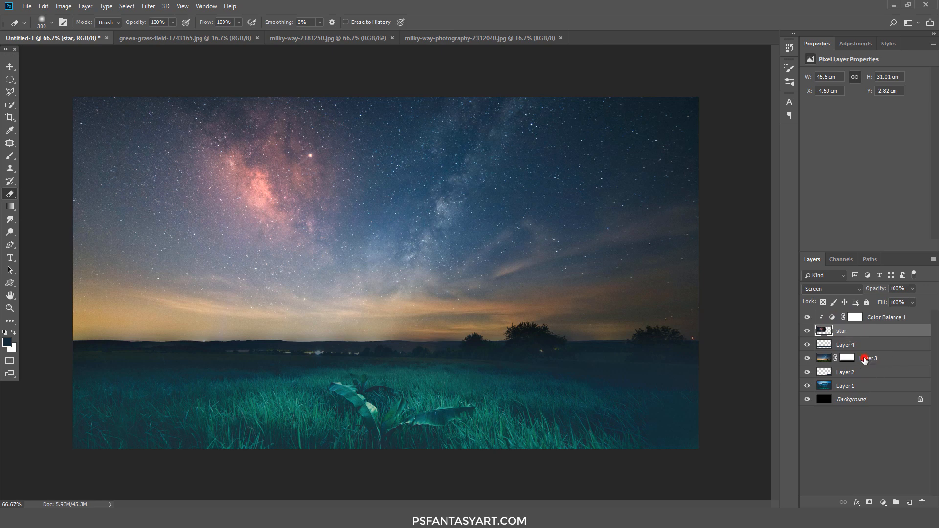
text(sky)
key(Return)
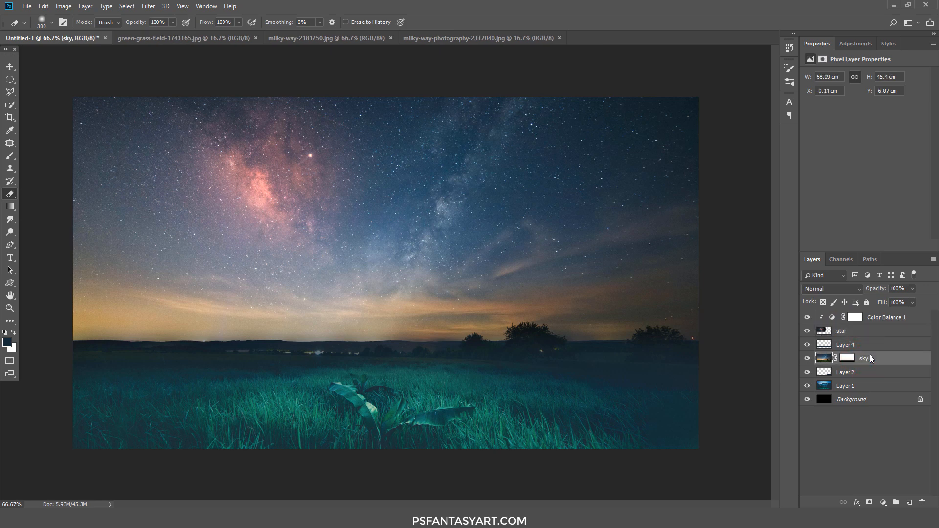
double_click(841, 386)
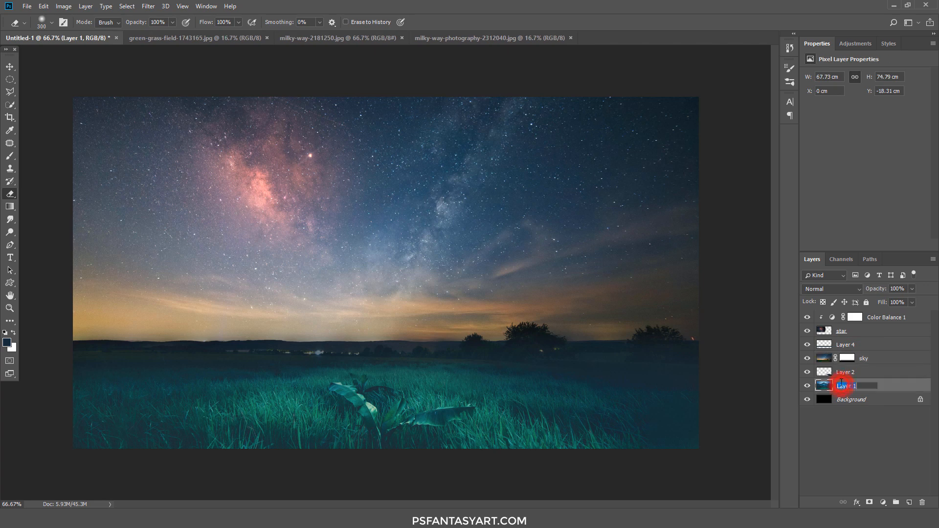
text(bg)
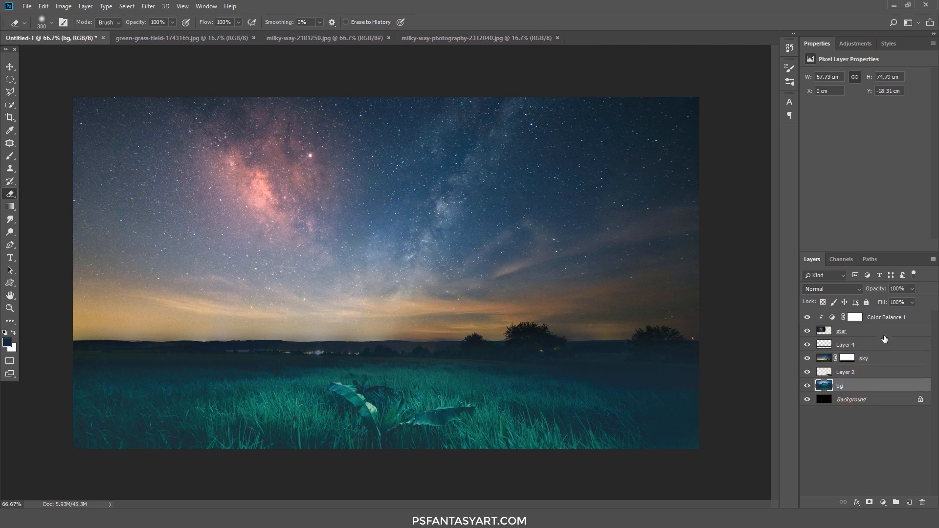
Open camera PNG and move the tripod camera into the composite above the Color Balance layer
click(872, 319)
click(27, 7)
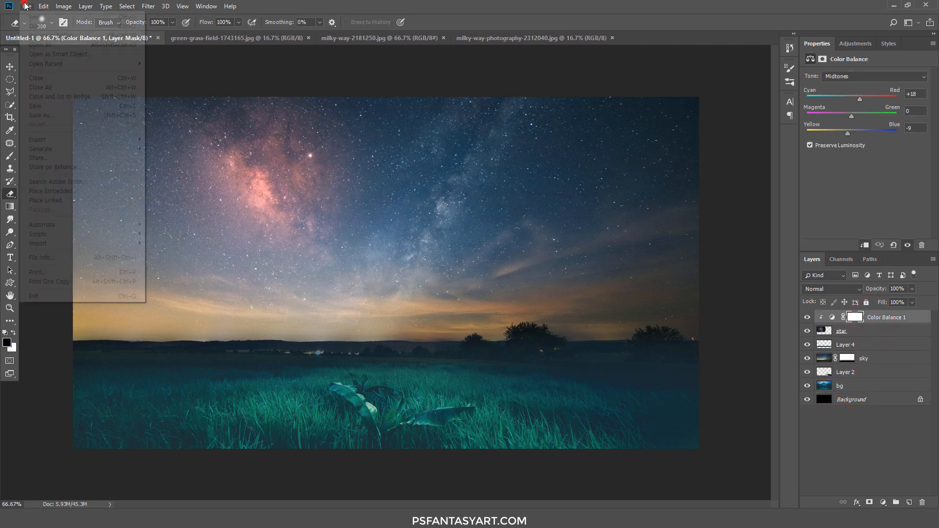
click(27, 26)
click(218, 81)
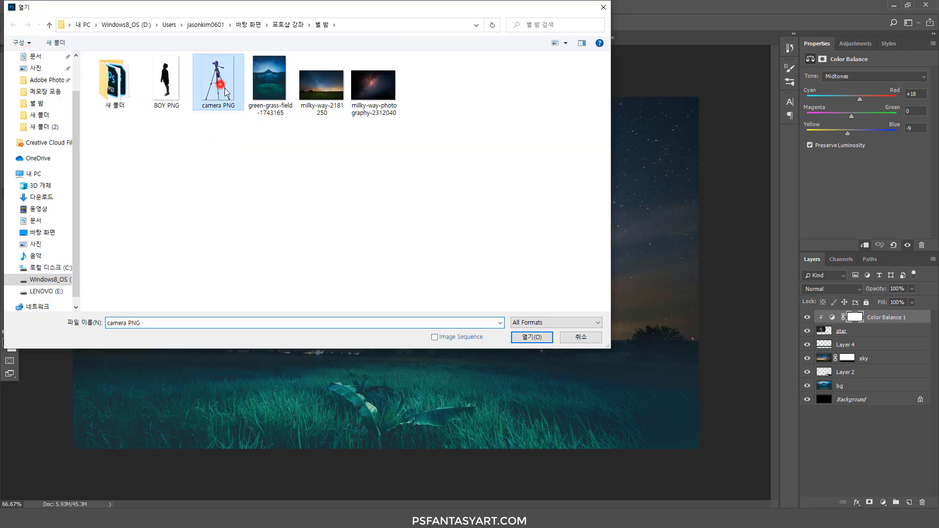
click(524, 337)
click(9, 67)
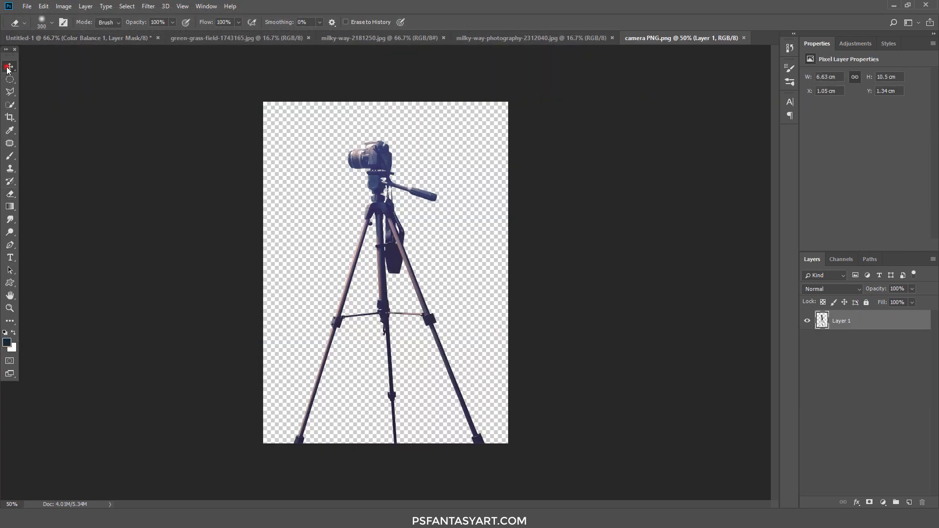
drag(371, 220, 333, 122)
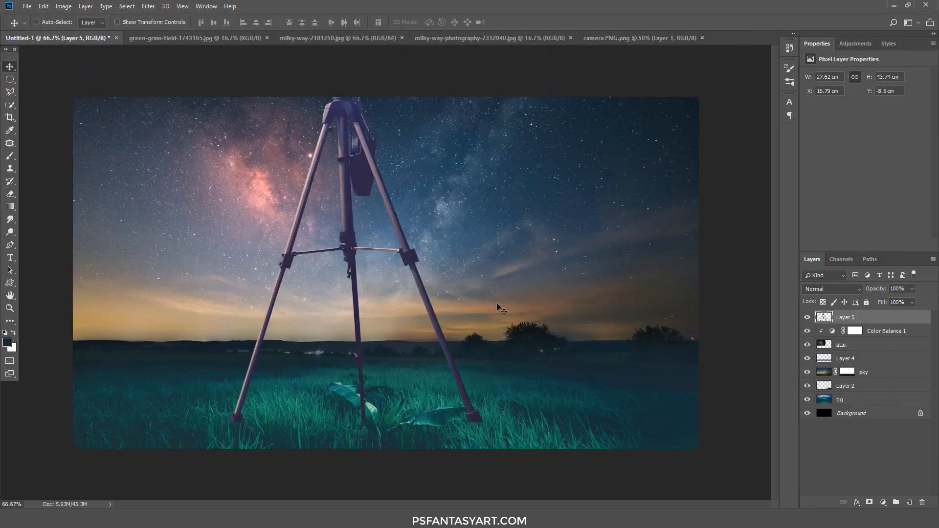
Scale the tripod camera to about 29%, rotate it about 2.4° and stand it in the grass just right of the large-leaved plant
key(ctrl+t)
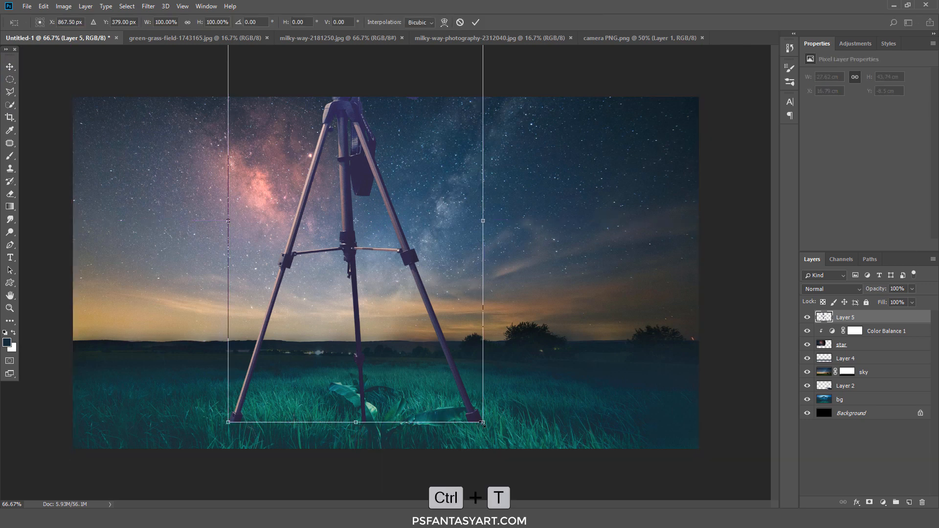
drag(483, 423, 382, 293)
drag(373, 246, 462, 372)
drag(566, 365, 567, 370)
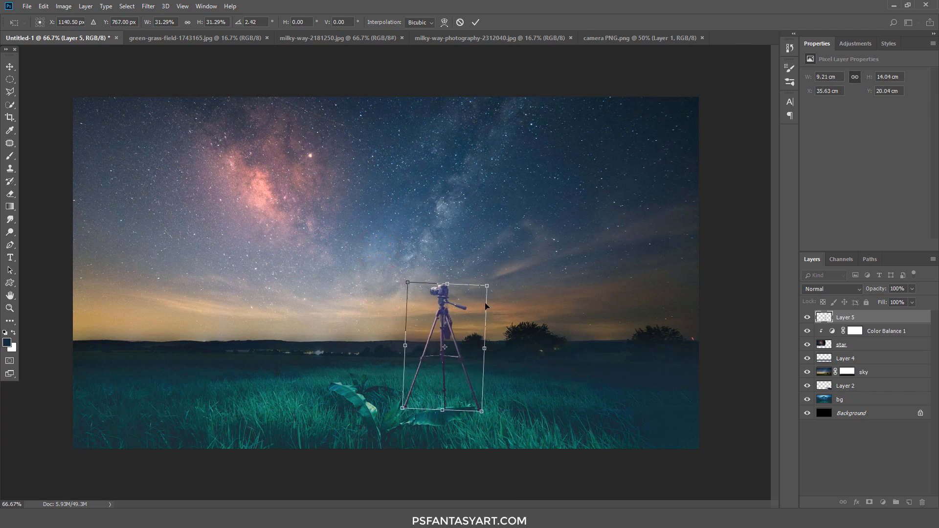
drag(485, 284, 483, 290)
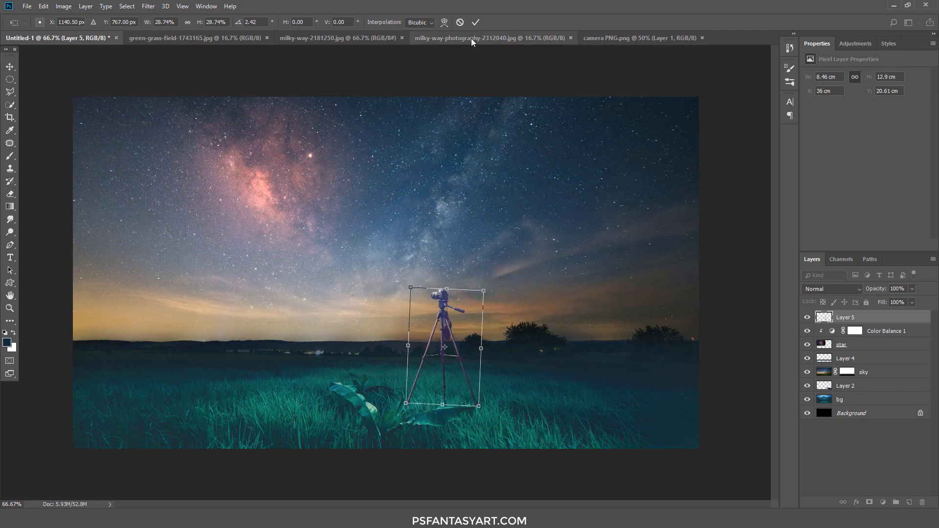
click(475, 22)
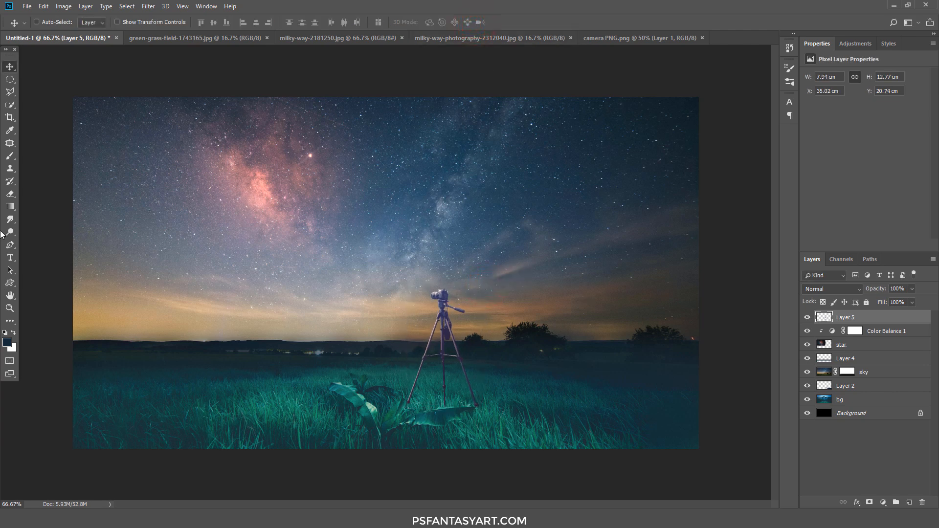
Erase the tips of the three tripod legs with a soft 100 px Eraser so they blend into the grass
click(10, 194)
key(bracketleft)
key(bracketleft)
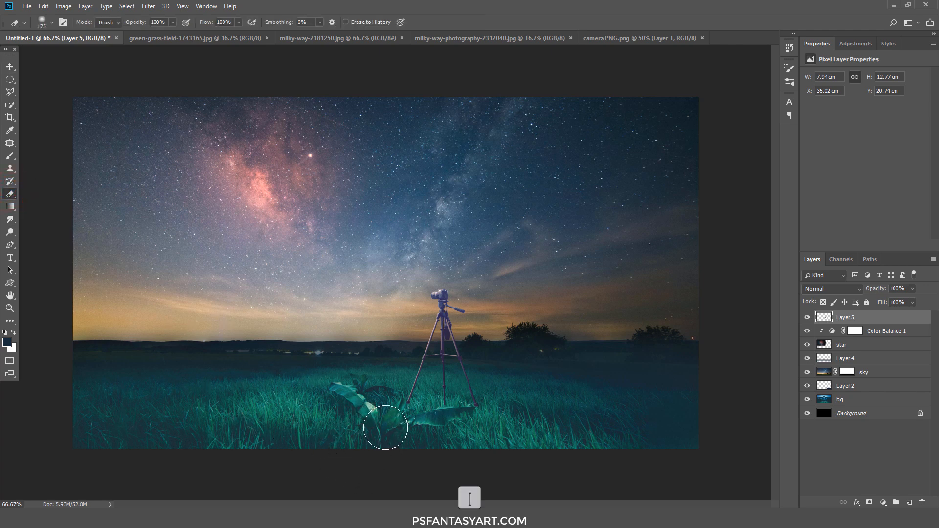
key(bracketleft)
key(bracketleft)
key(bracketleft)
click(404, 412)
click(406, 405)
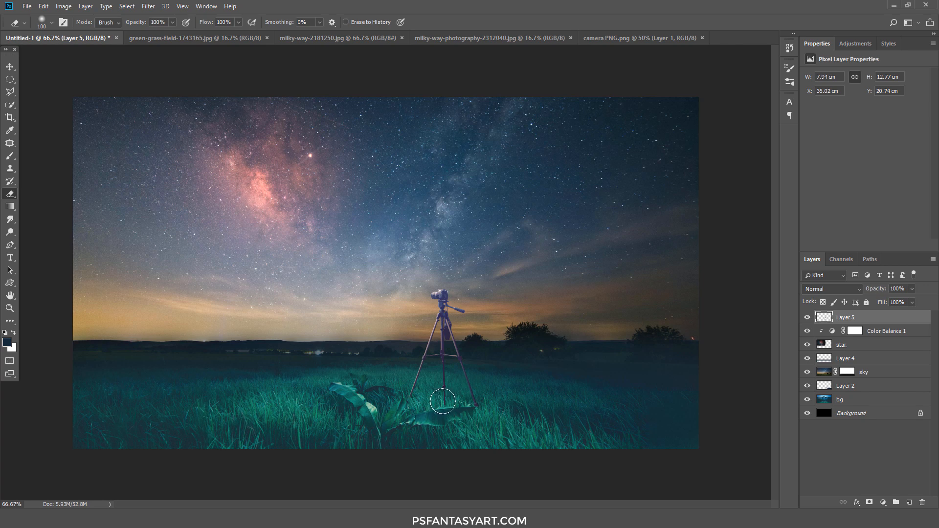
click(443, 404)
click(471, 416)
click(10, 67)
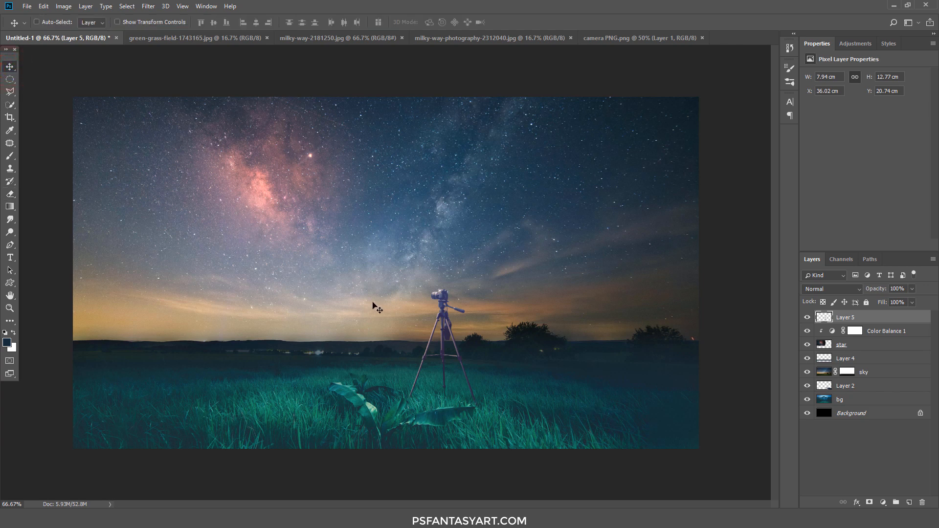
Add a Curves adjustment layer above the tripod camera layer and clip it to that layer
click(885, 502)
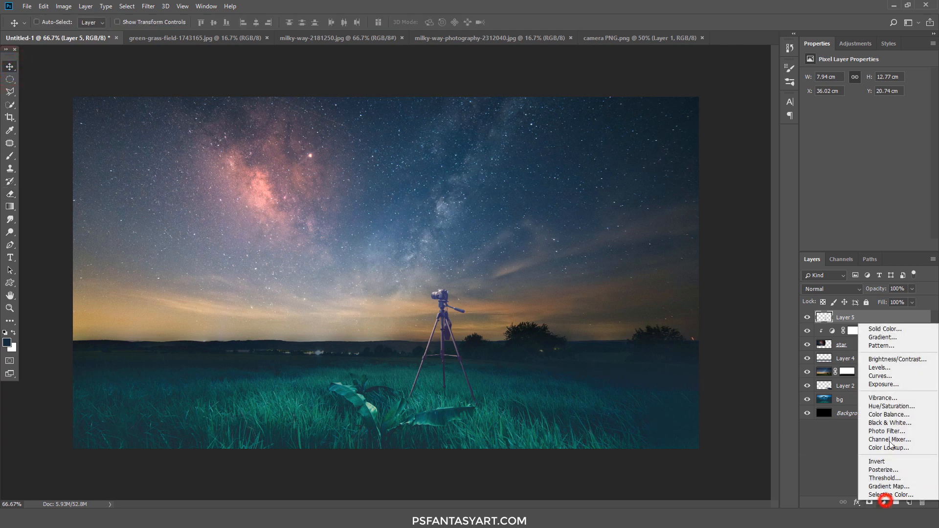
click(884, 376)
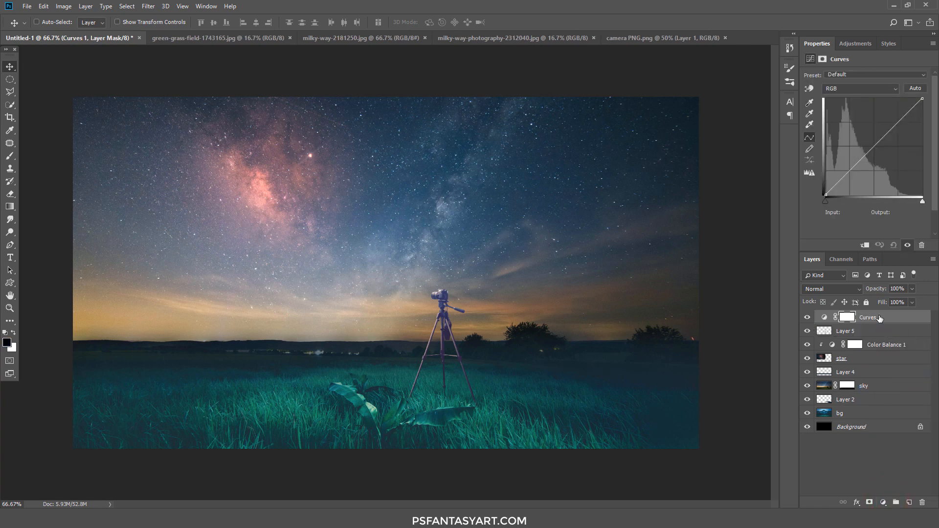
right_click(878, 318)
click(782, 281)
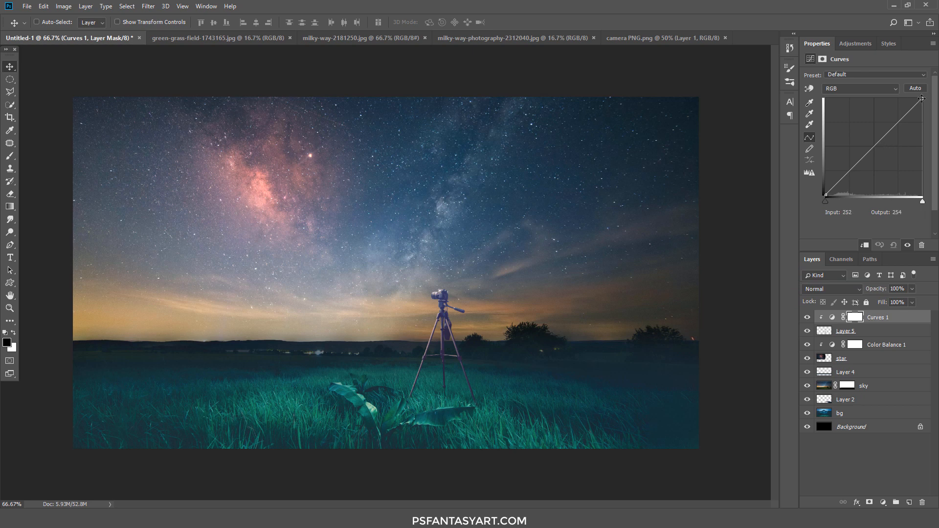
Darken the camera with the curve: white point output 136, black point output 17 and midtone input 153 to output 75, comparing before and after
drag(921, 98, 935, 143)
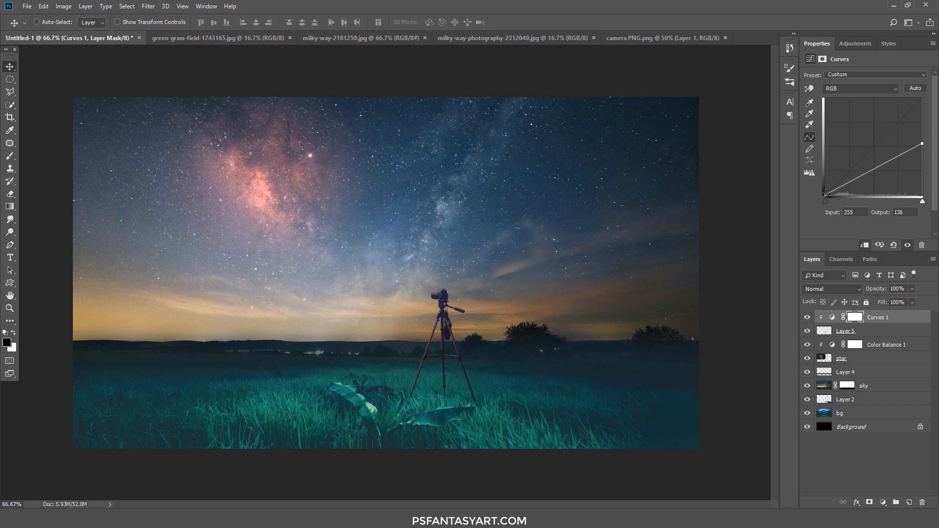
drag(825, 194, 814, 188)
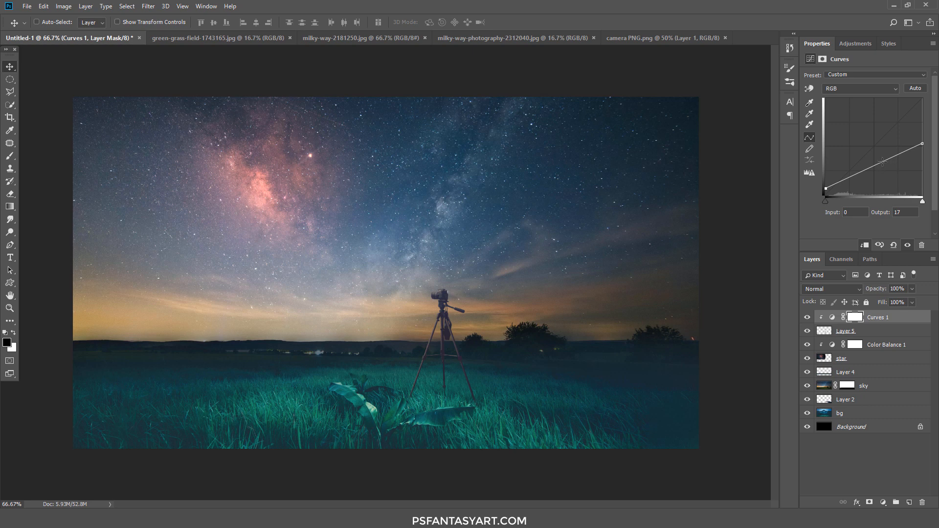
drag(882, 161, 883, 167)
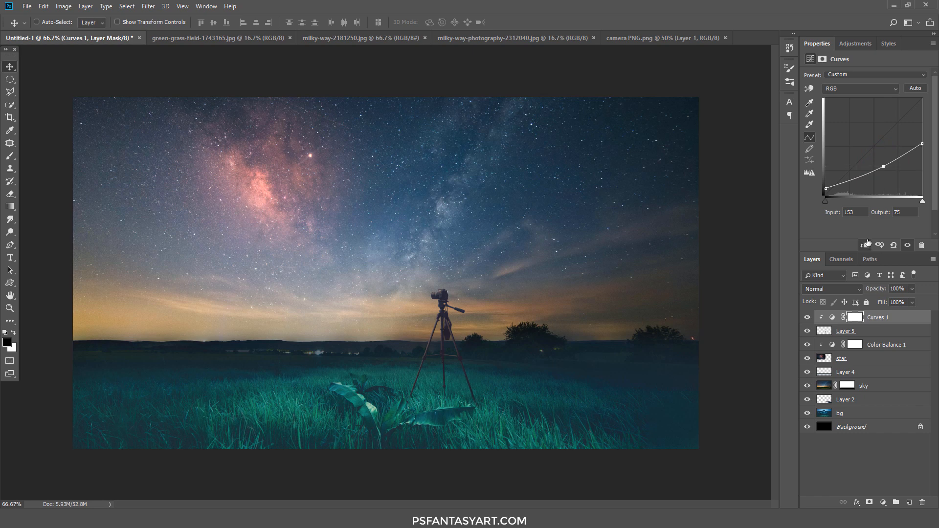
click(806, 318)
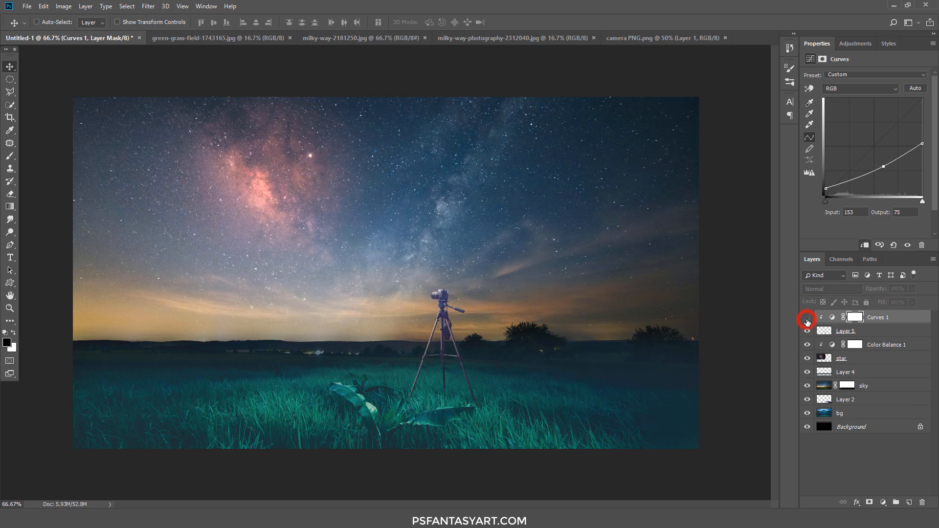
click(807, 318)
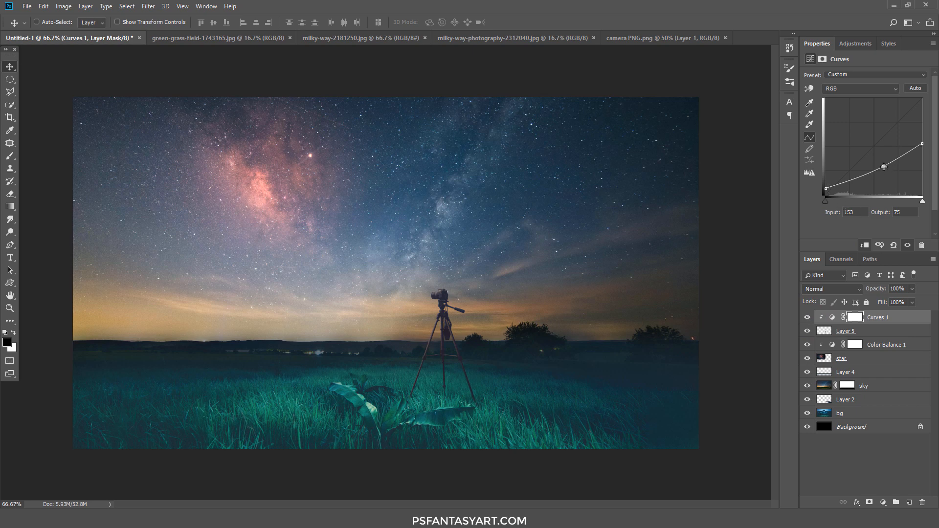
Fine-tune the camera curve's midtone point and raise its black point slightly, then compare before and after
drag(883, 166, 884, 167)
drag(826, 188, 824, 185)
click(807, 317)
click(806, 317)
Add a new layer on top and paint dark shadows of the tripod legs across the grass with a soft 10 px brush
click(910, 504)
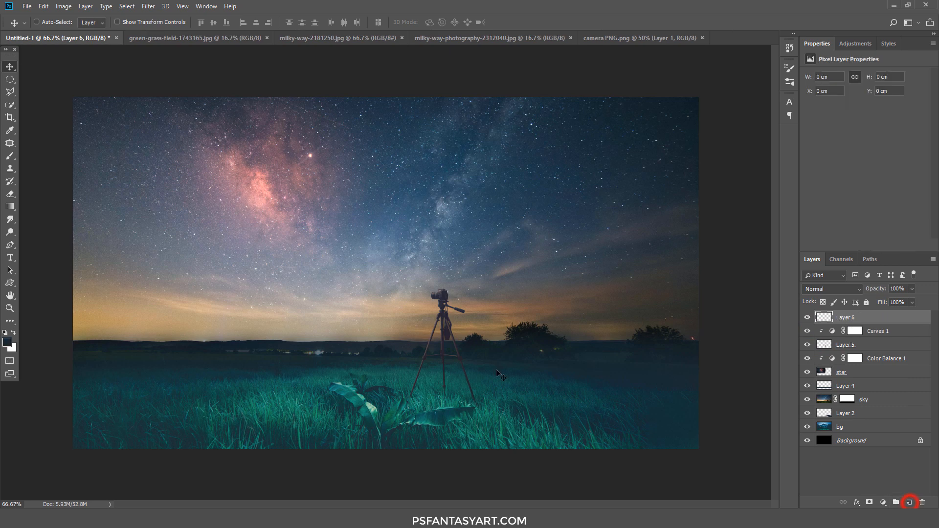
click(10, 156)
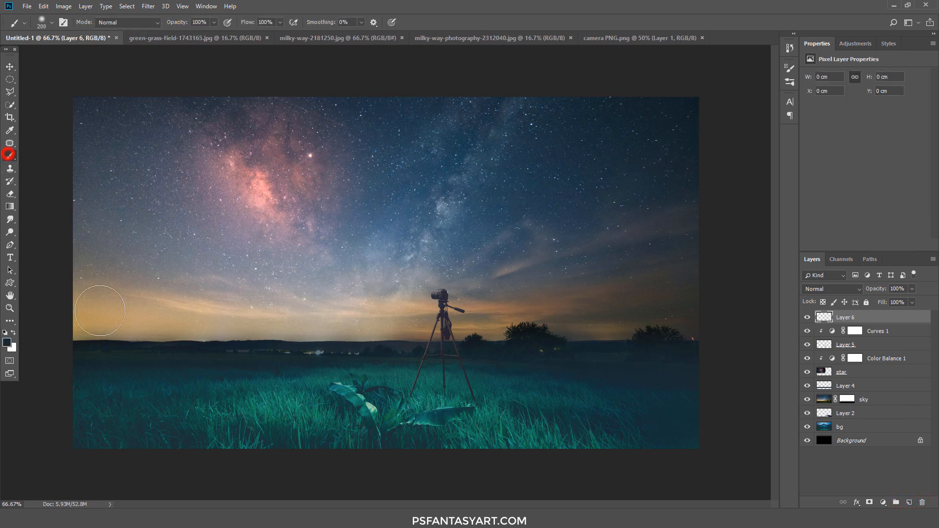
key(bracketleft)
key(bracketleft)
key(bracketleft)
key(bracketleft)
key(bracketleft)
key(bracketleft)
key(bracketleft)
key(bracketleft)
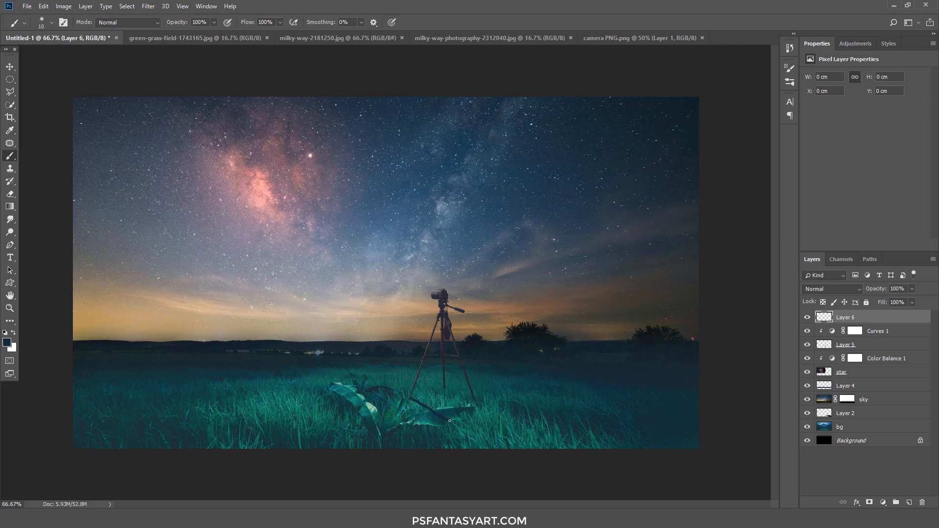
mouse_move(449, 421)
mouse_down()
mouse_move(465, 427)
mouse_move(463, 407)
mouse_move(484, 416)
mouse_up()
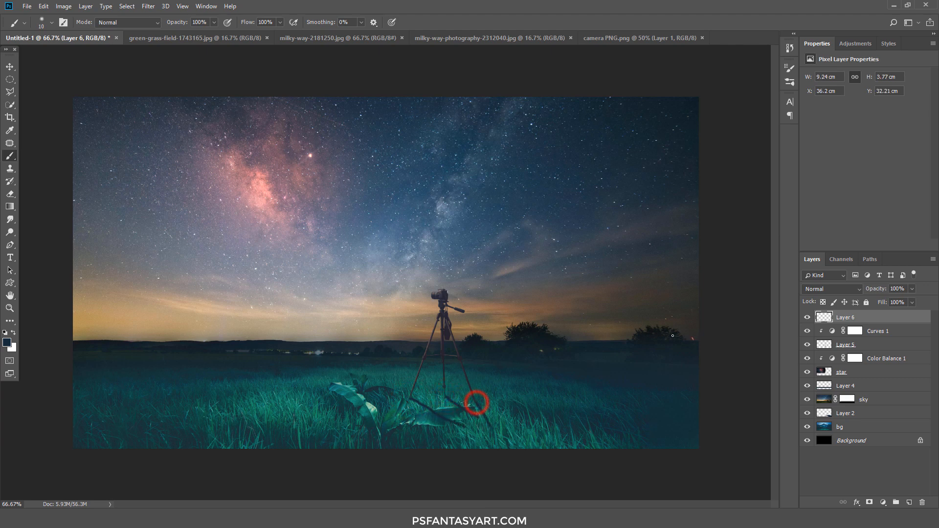
Lower the shadow layer's opacity to 23%, fade the far ends of the shadows with the Eraser and compare before and after
click(912, 288)
drag(913, 299, 877, 300)
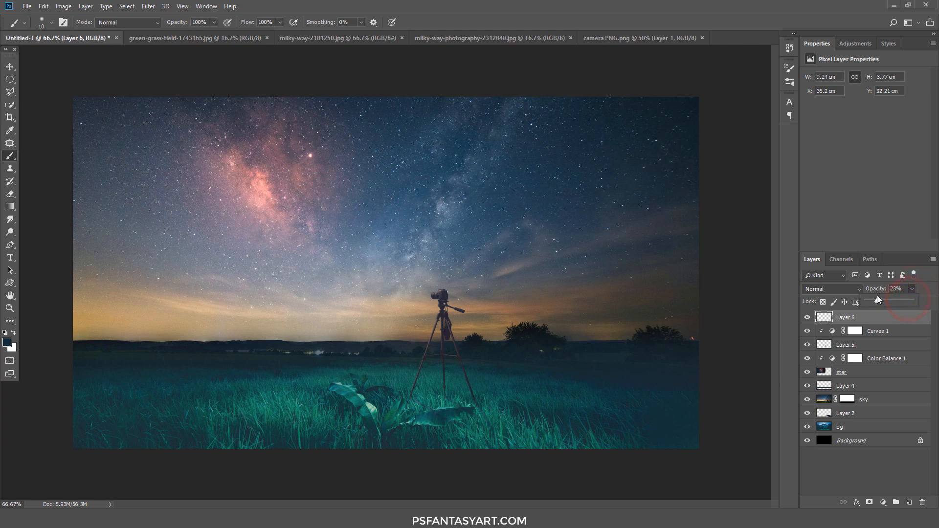
click(10, 194)
click(509, 429)
mouse_move(474, 434)
mouse_down()
mouse_move(426, 428)
mouse_move(462, 423)
mouse_up()
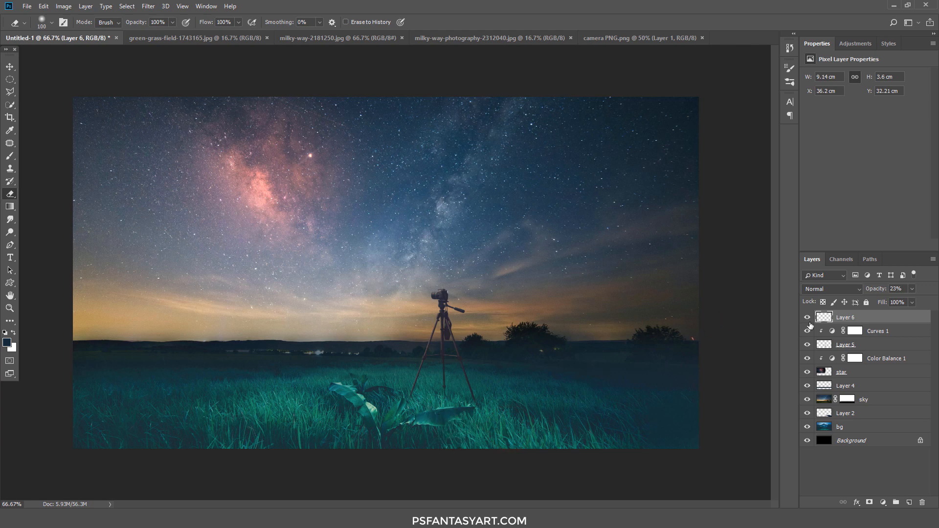
click(807, 318)
click(807, 318)
click(807, 317)
Group the shadow, Curves and tripod camera layers and name the group "camera"
shift+click(863, 345)
key(ctrl+g)
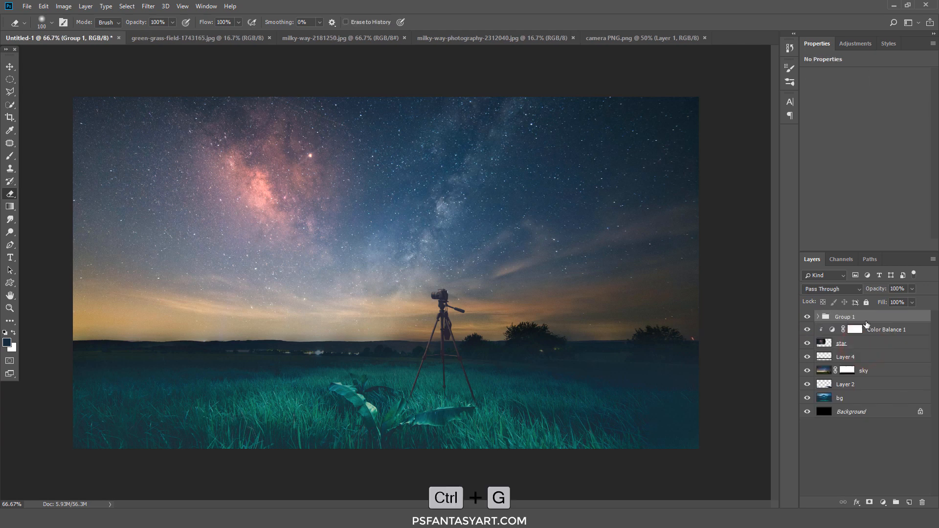
double_click(845, 316)
text(camera)
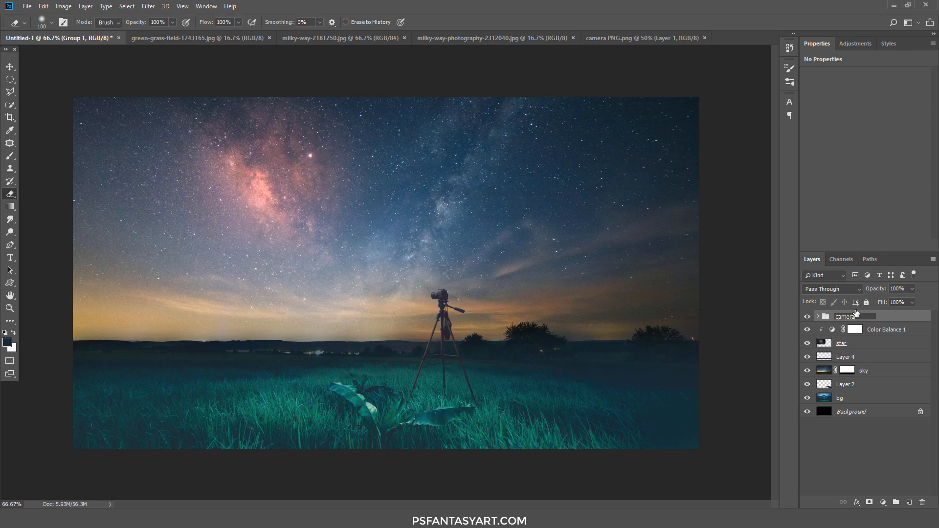
key(Return)
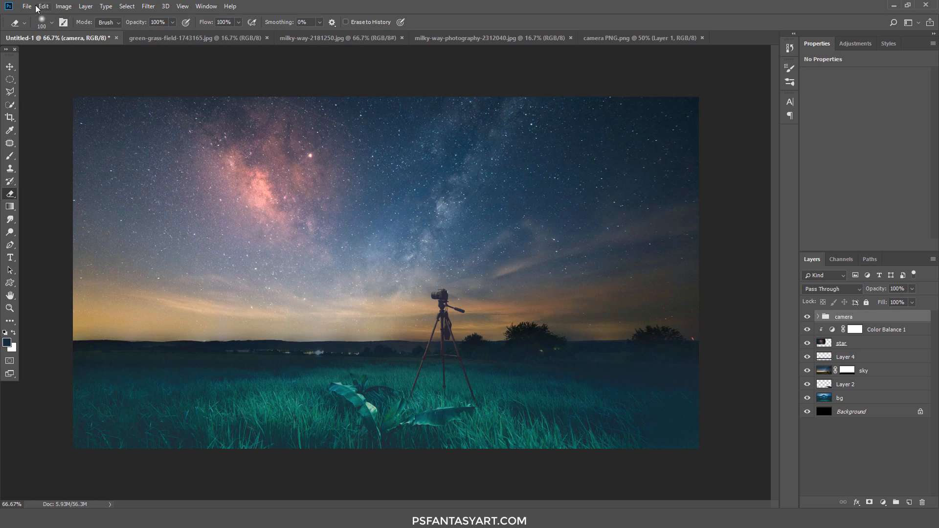
Open BOY PNG and move the boy into the composite above the camera group, to the right of the tripod
click(27, 6)
click(38, 26)
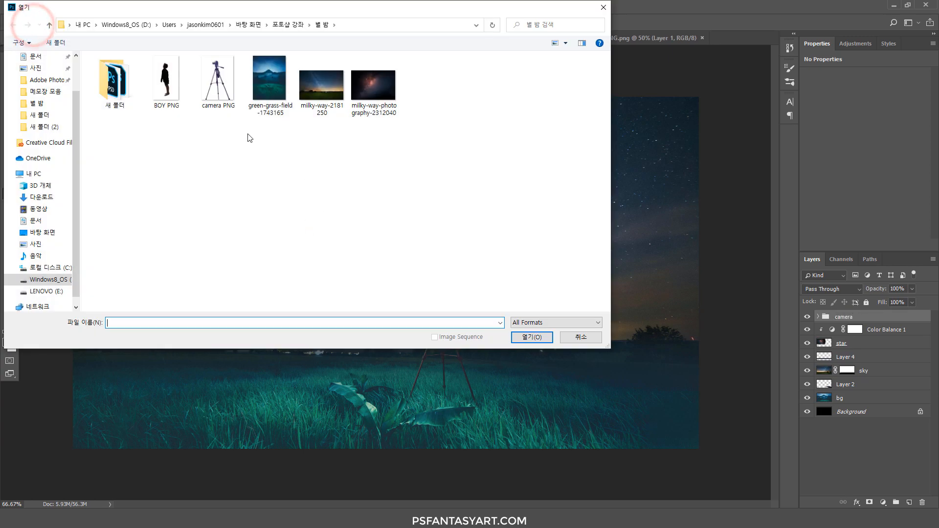
click(168, 92)
click(532, 337)
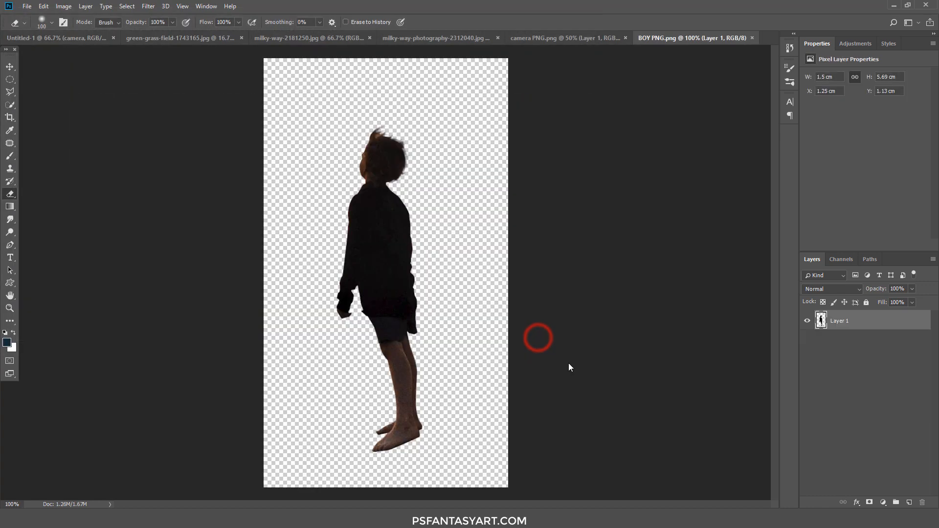
click(10, 66)
drag(306, 176, 433, 184)
drag(497, 238, 531, 313)
Scale the boy down to about 4.4 x 16.6 cm and stand him in the grass right of the tripod
key(ctrl+t)
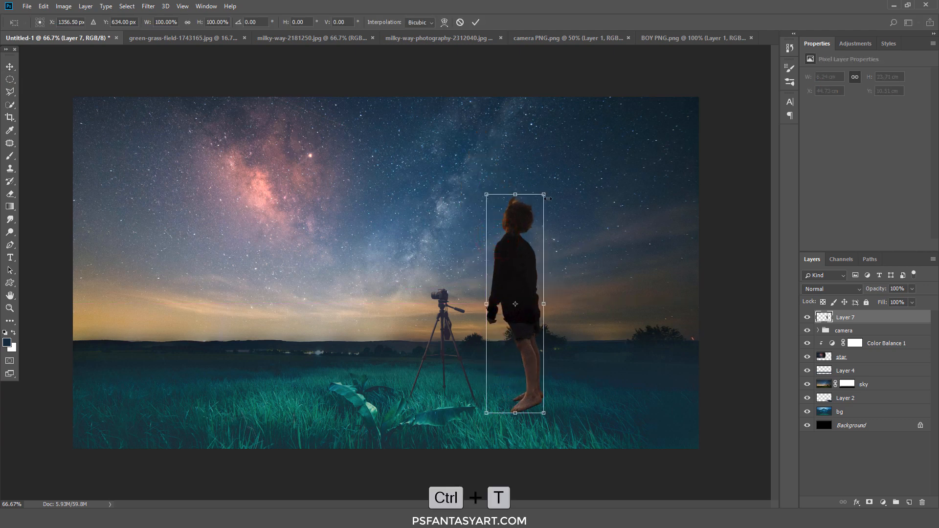
drag(543, 195, 565, 214)
drag(512, 243, 539, 308)
click(475, 22)
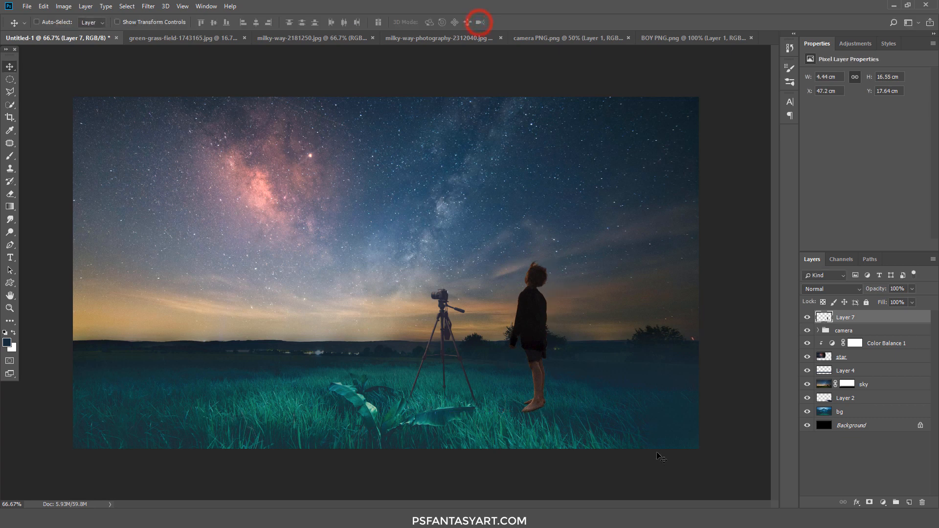
Add a layer mask to the boy layer and choose the 134 px grass brush for painting on it
click(870, 504)
click(10, 156)
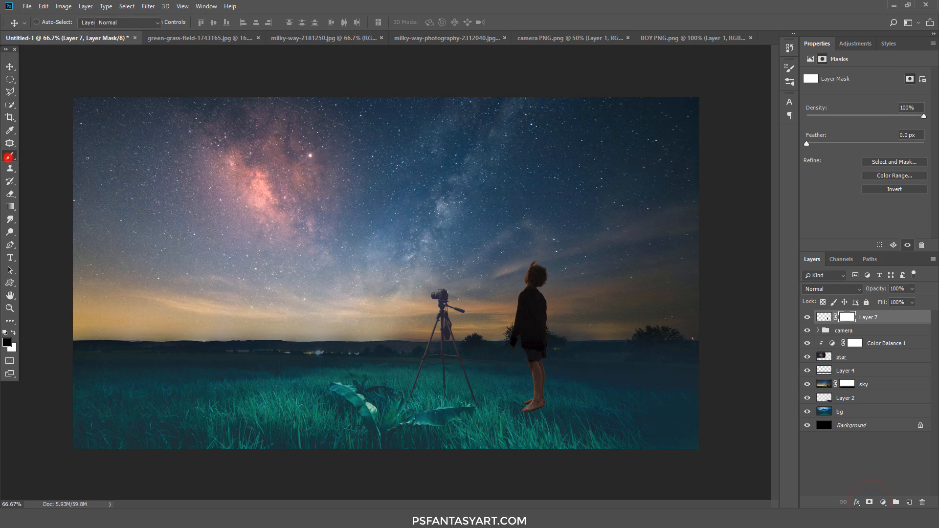
right_click(230, 179)
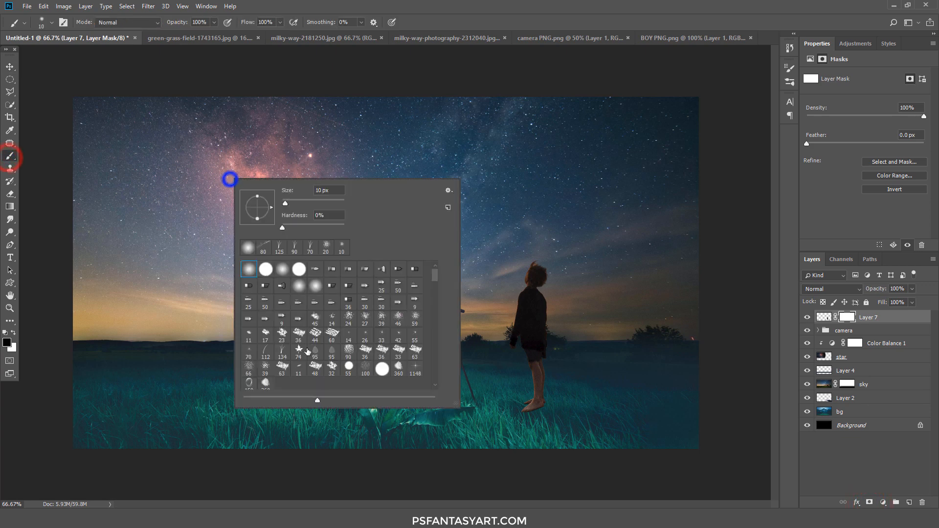
click(281, 357)
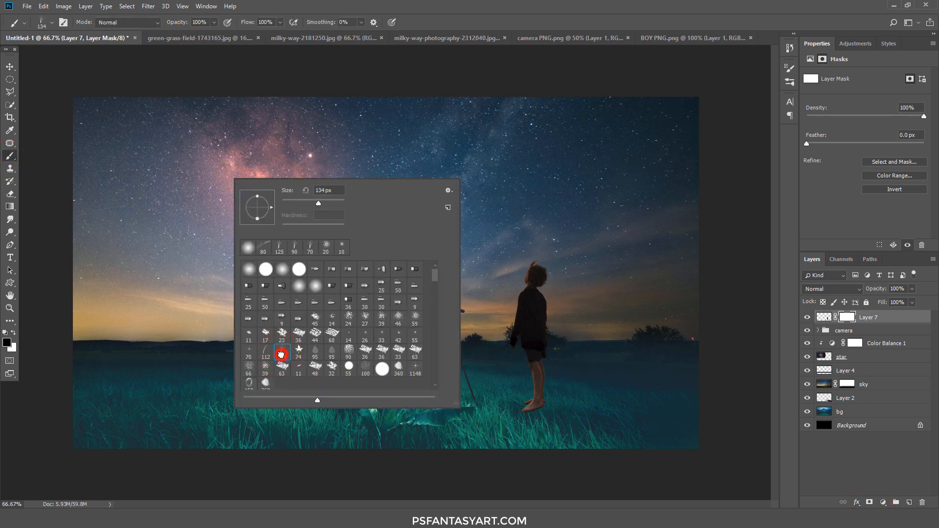
double_click(281, 353)
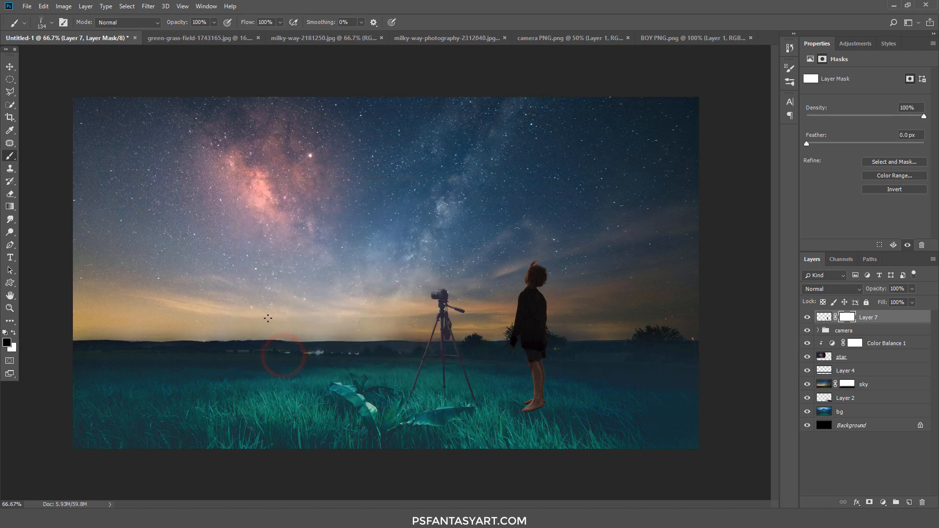
Turn off Color Dynamics for the grass brush and set its Shape Dynamics size jitter to 16%
click(63, 22)
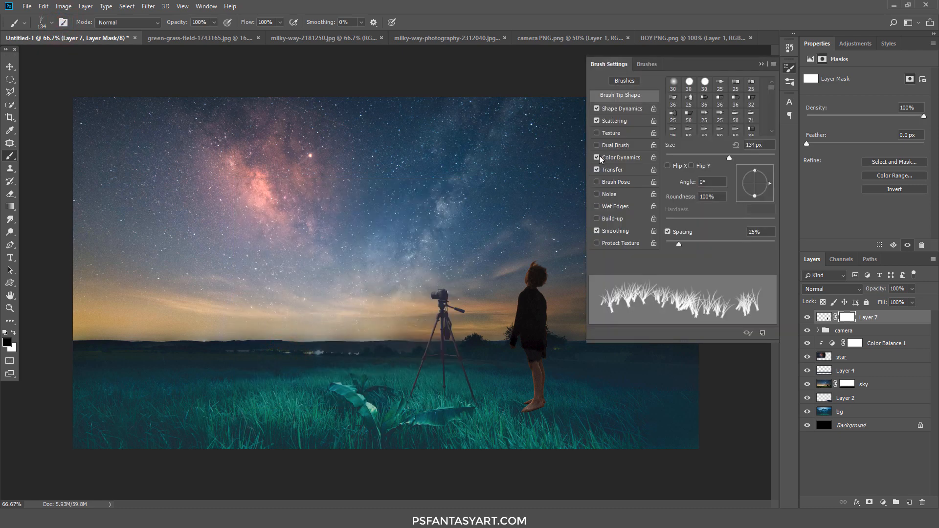
click(626, 109)
drag(770, 92, 683, 96)
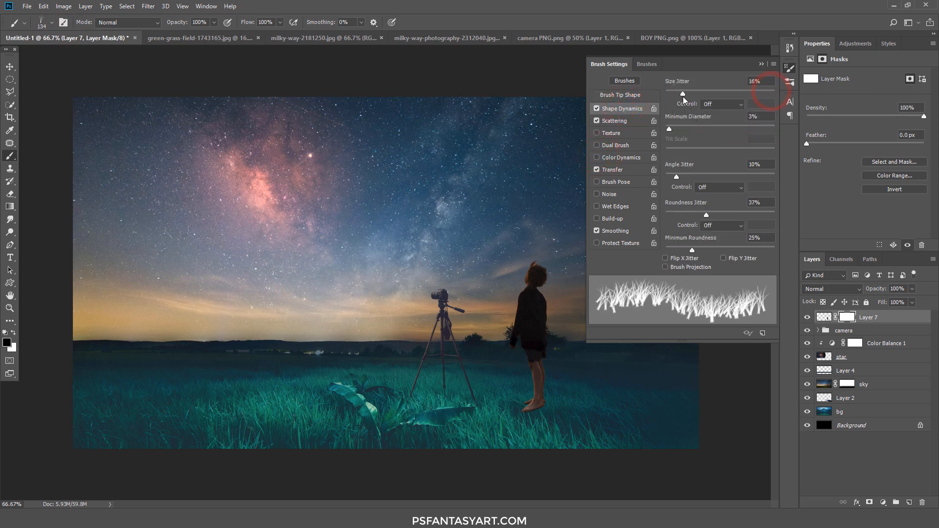
click(761, 64)
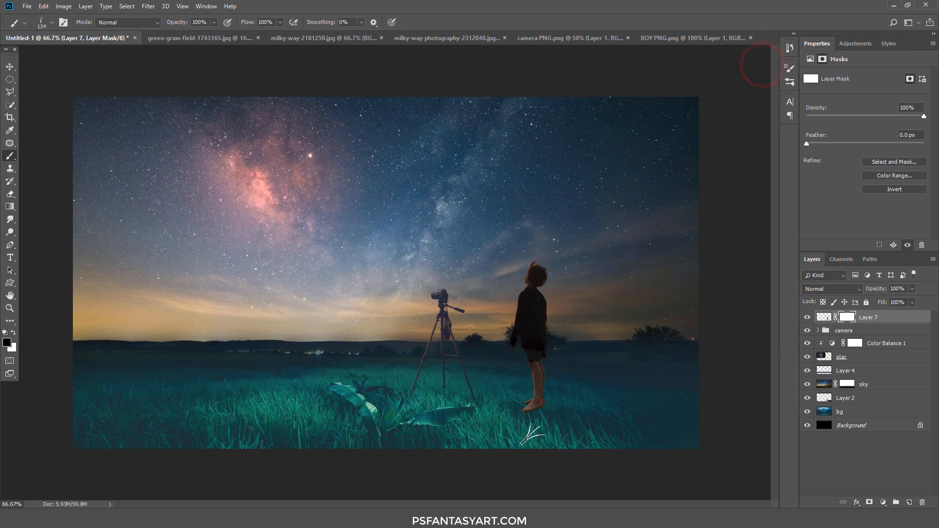
Reduce the grass brush to 90 px and paint on the boy's layer mask to hide his feet behind grass blades
key(bracketleft)
key(bracketleft)
key(bracketleft)
click(547, 416)
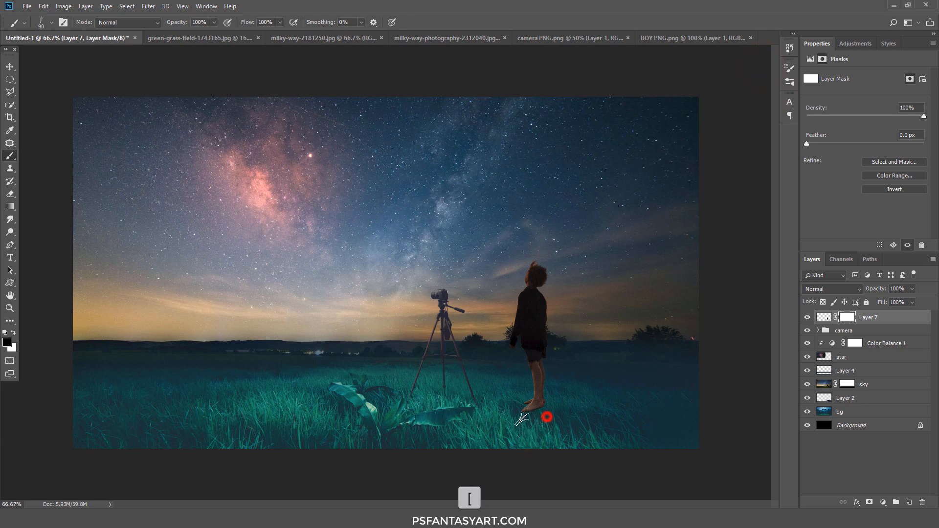
mouse_move(527, 412)
mouse_down()
mouse_move(555, 416)
mouse_move(522, 409)
mouse_up()
mouse_move(524, 408)
mouse_down()
mouse_move(545, 406)
mouse_move(527, 405)
mouse_up()
drag(528, 405, 553, 416)
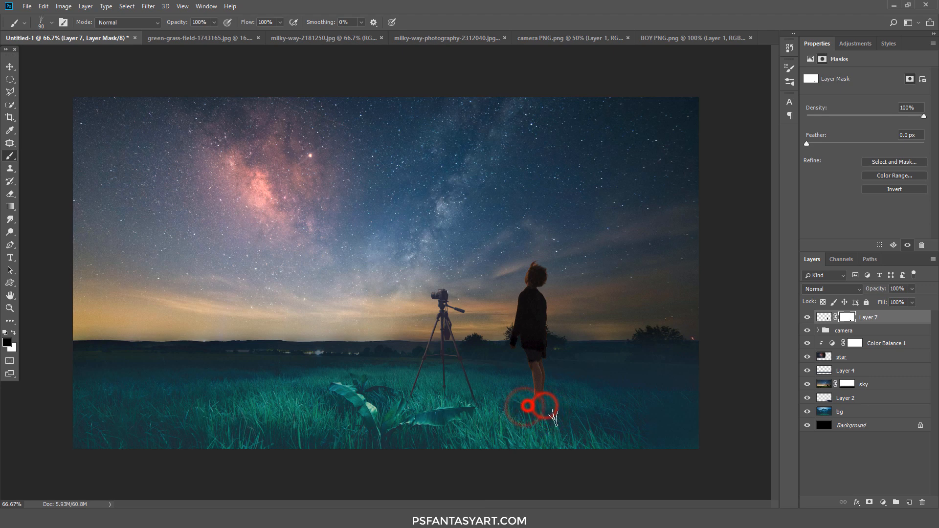
Move the boy slightly down and toward the tripod, enlarge him to about 4.59 x 17.07 cm, and nudge him up
click(10, 66)
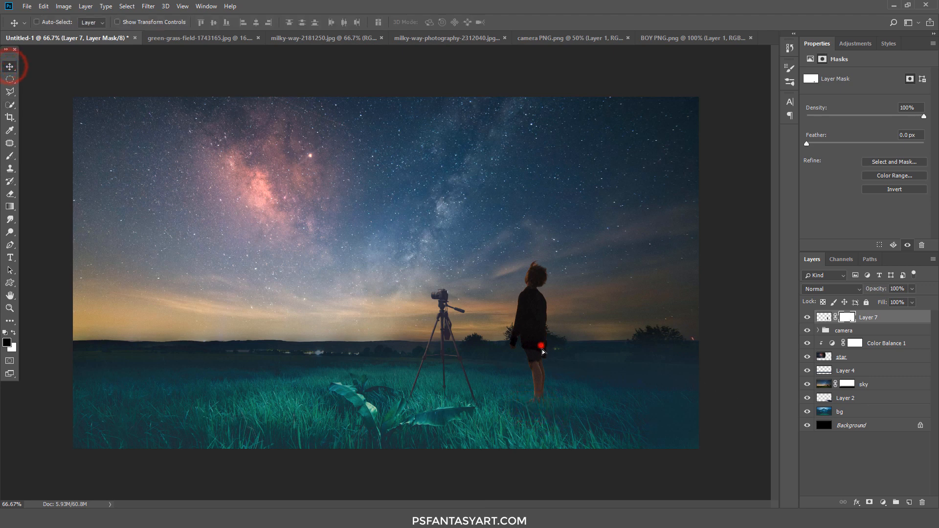
drag(541, 349, 536, 353)
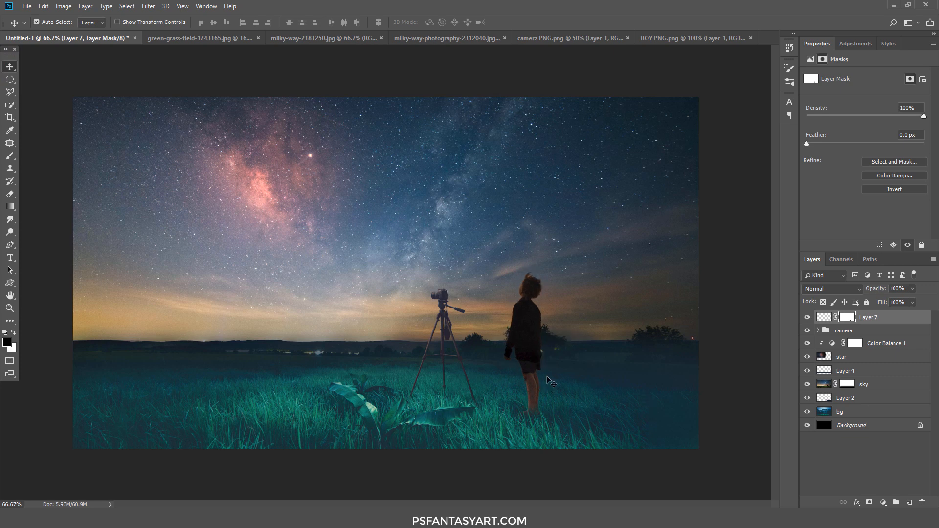
key(ctrl+t)
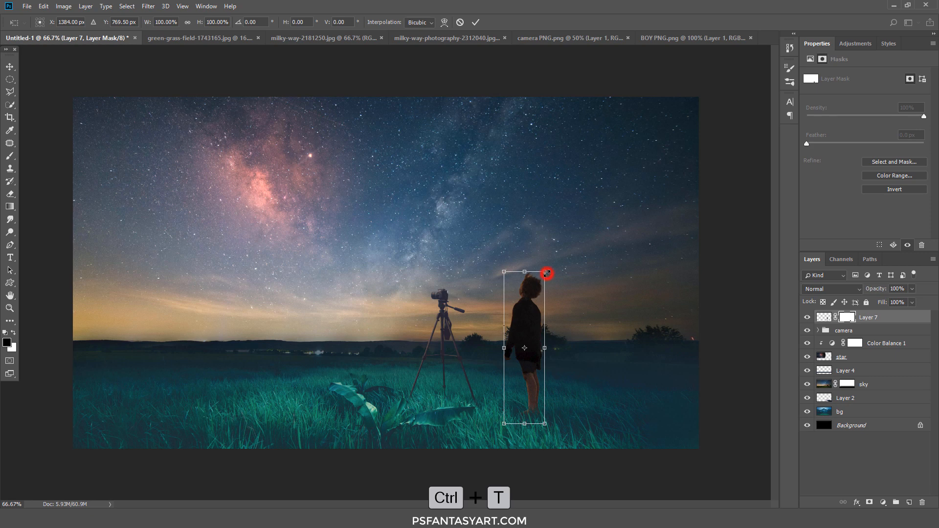
drag(546, 273, 545, 271)
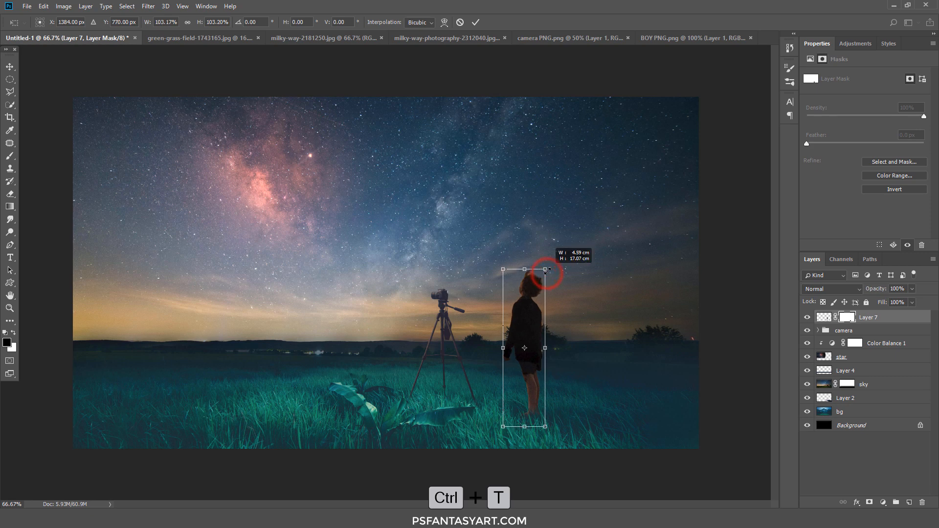
click(473, 22)
key(Up)
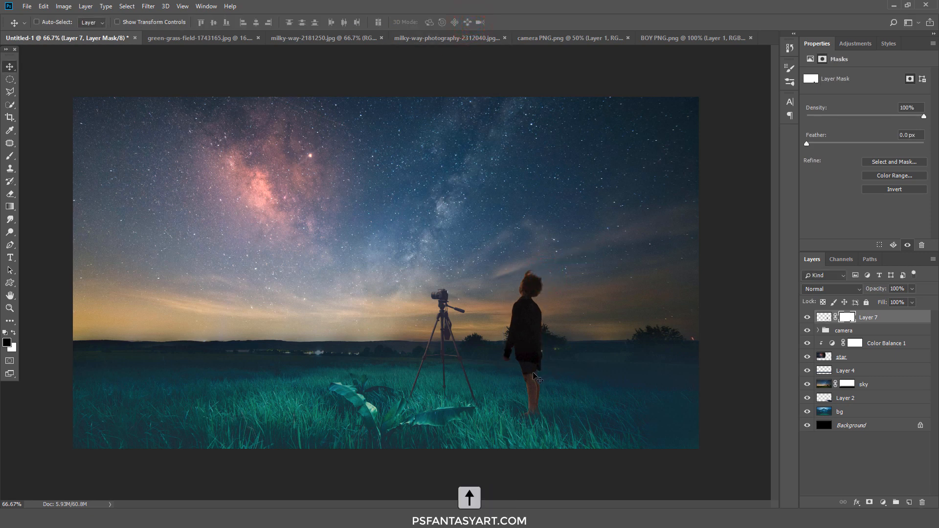
key(Up)
key(Up)
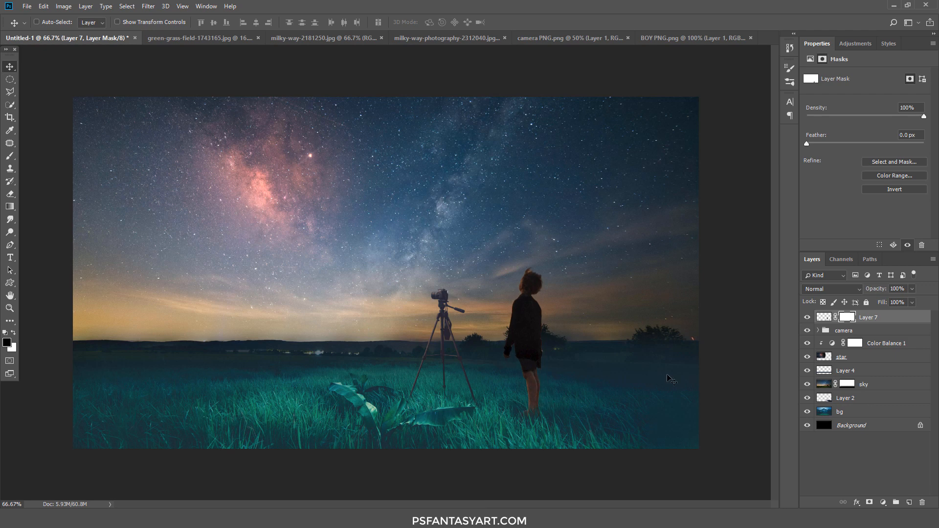
Move the camera group closer to the boy, scale it to about 96% and rotate it 0.72°
click(864, 334)
drag(448, 345, 469, 352)
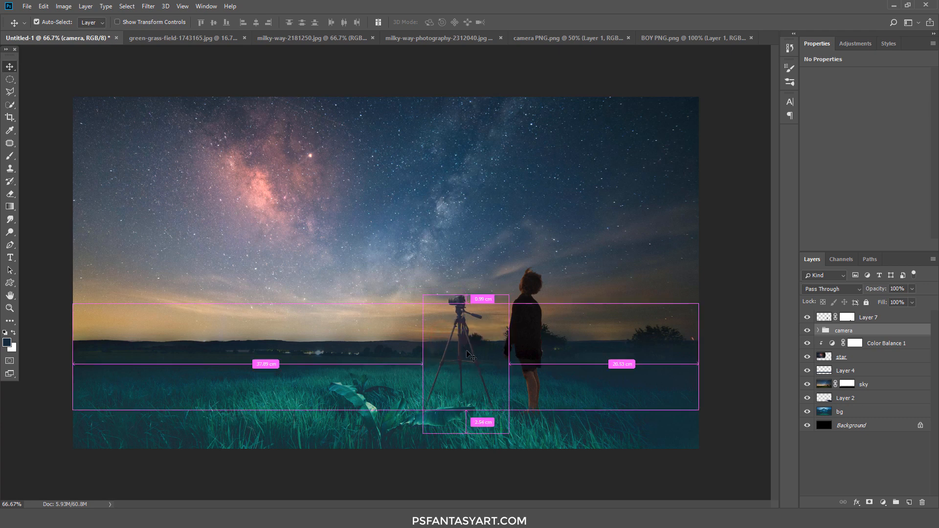
key(ctrl+t)
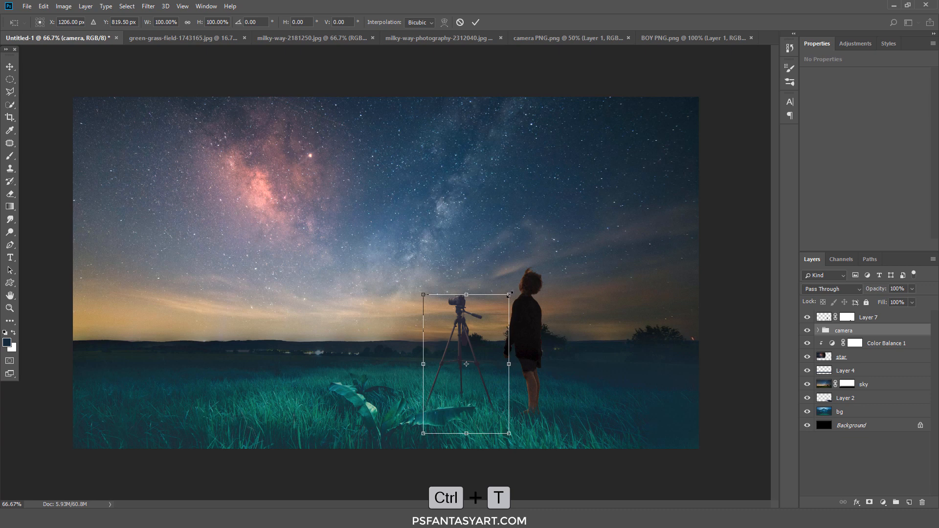
drag(509, 294, 507, 297)
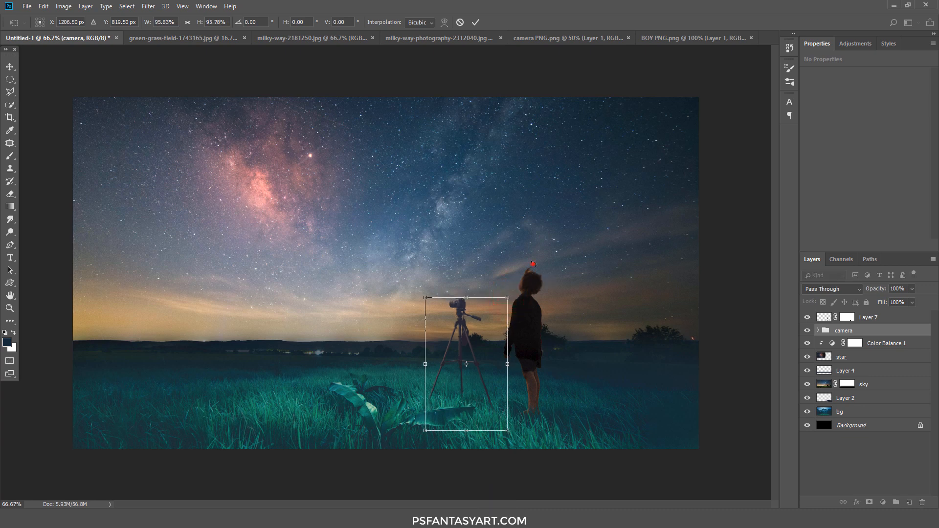
drag(533, 264, 534, 266)
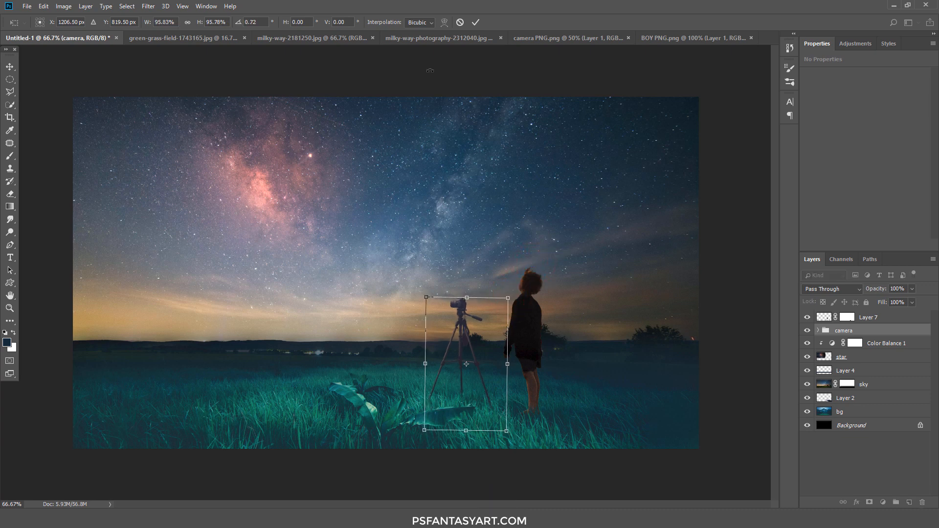
click(476, 22)
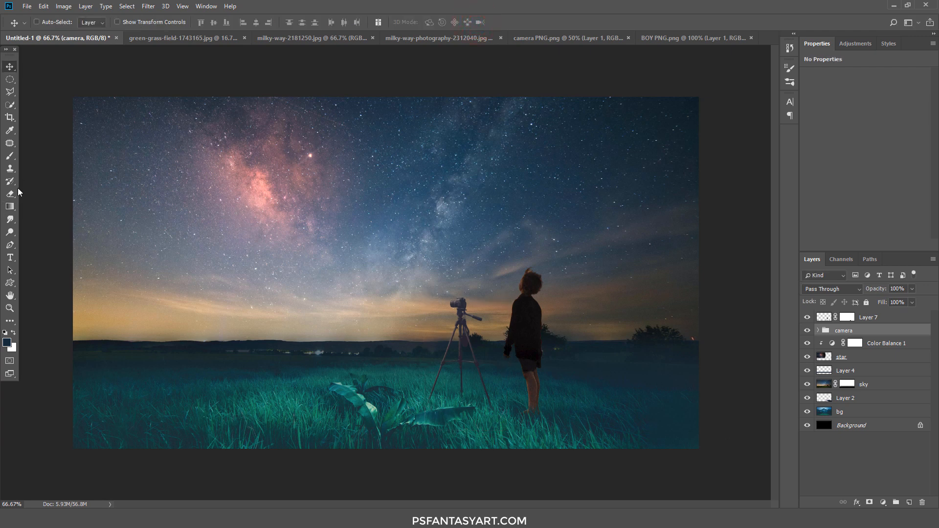
Erase part of Layer 6 in the camera group, in the grass below the tripod, with the 100 px eraser
click(818, 330)
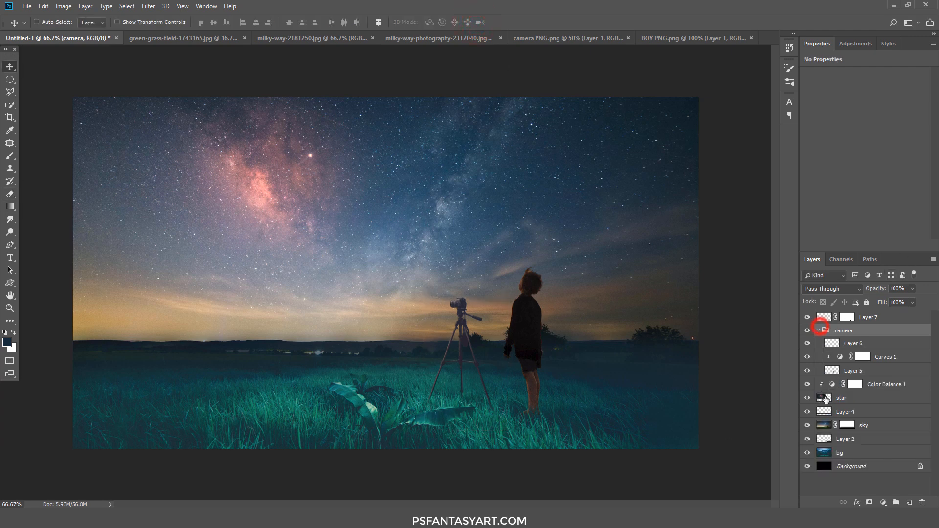
click(831, 343)
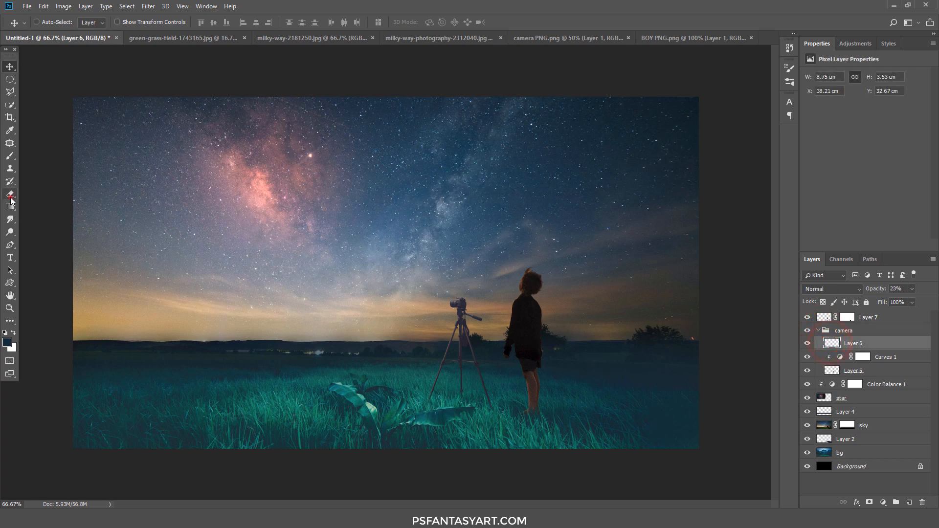
click(10, 198)
drag(452, 424, 436, 421)
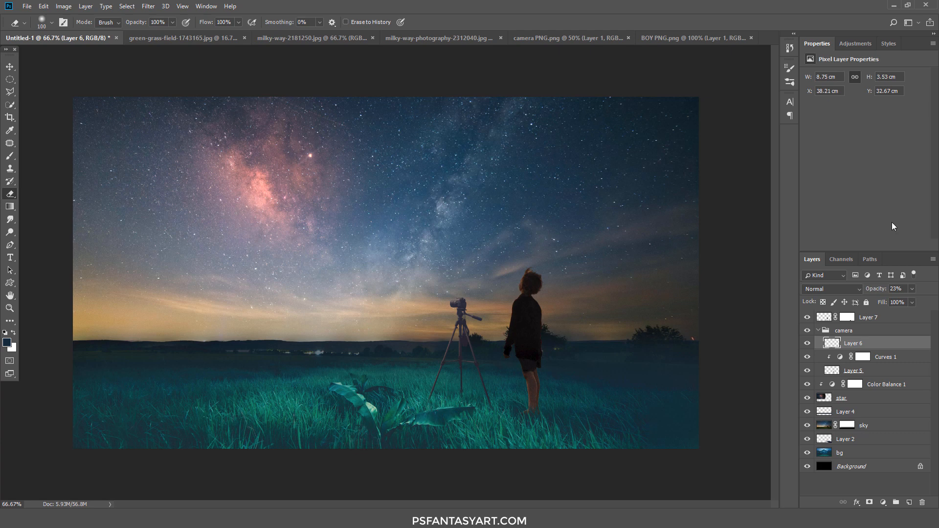
click(818, 332)
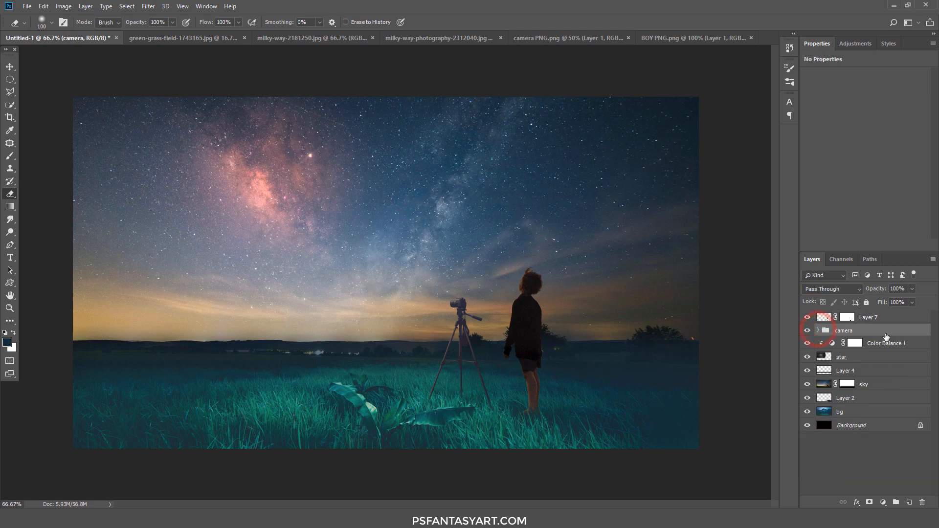
Clip a Curves adjustment to the boy layer, lowering the white point output to 205 and raising the black point output to 22
click(824, 318)
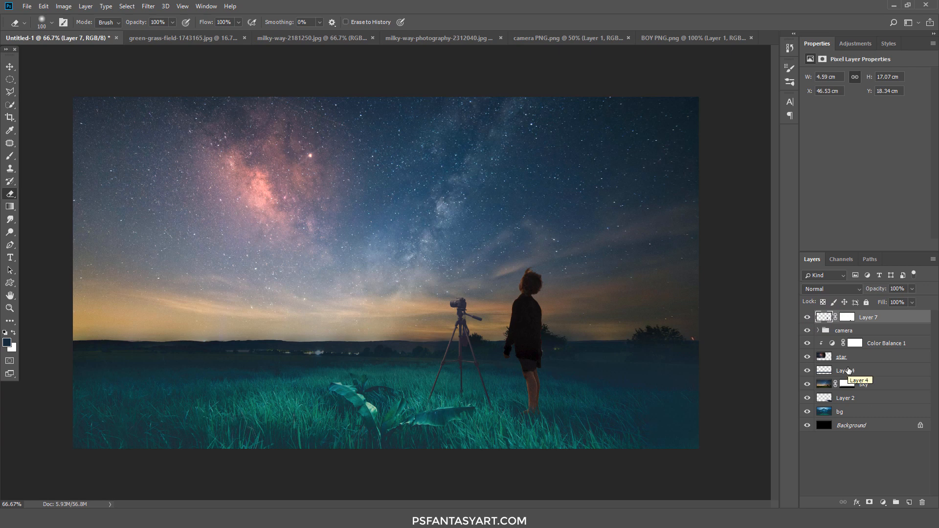
click(883, 503)
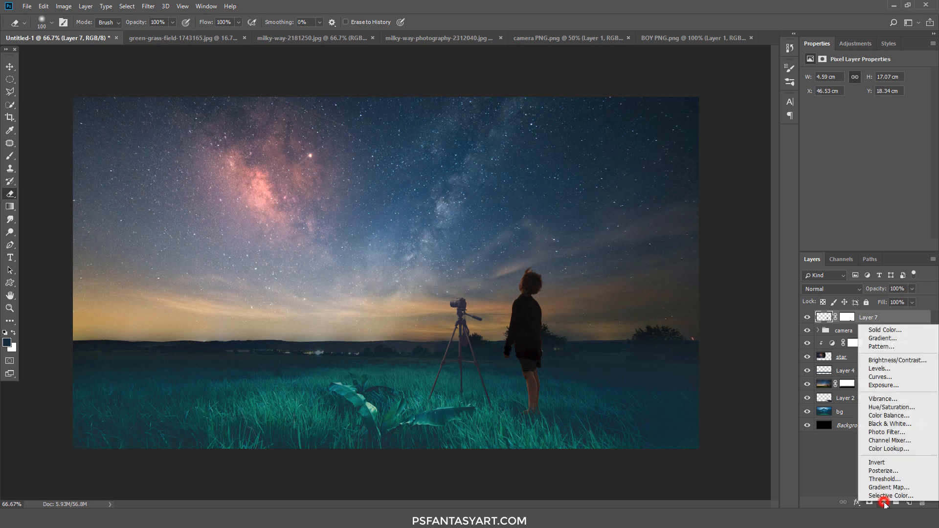
click(887, 377)
right_click(886, 317)
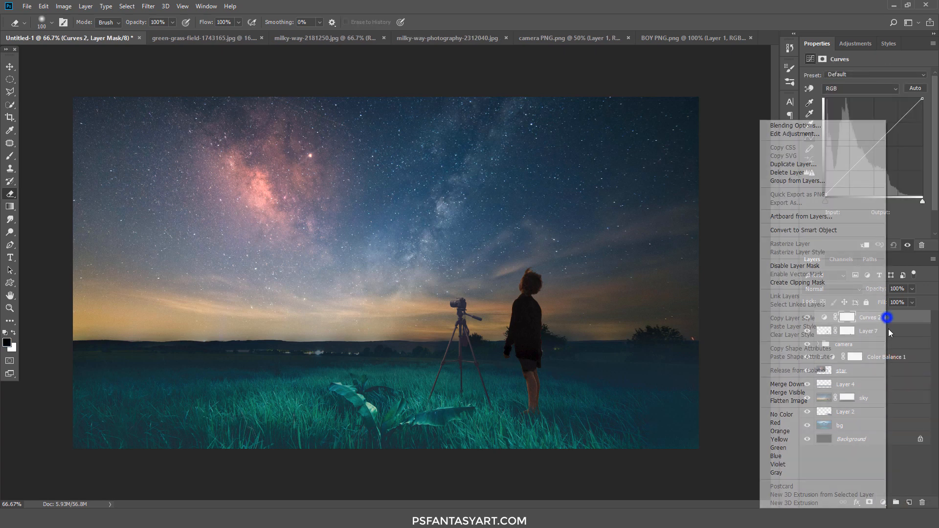
click(824, 281)
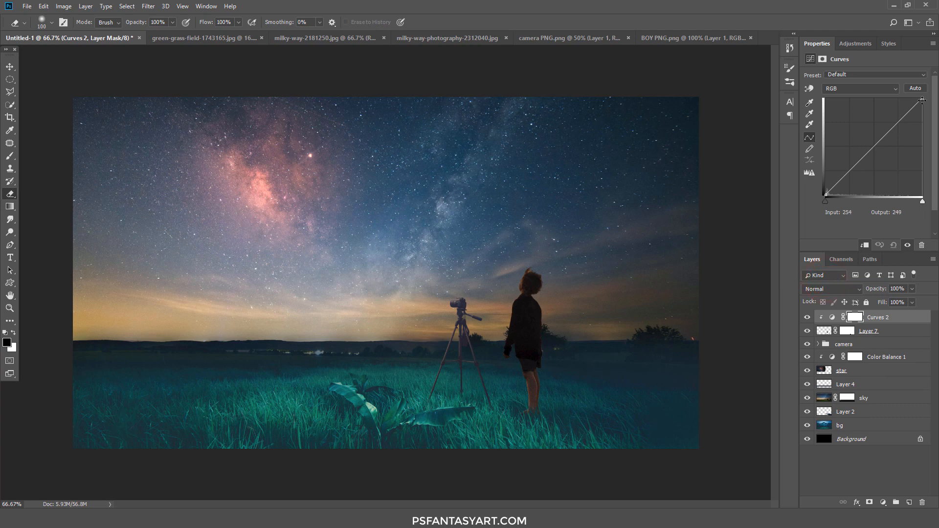
drag(921, 100, 922, 118)
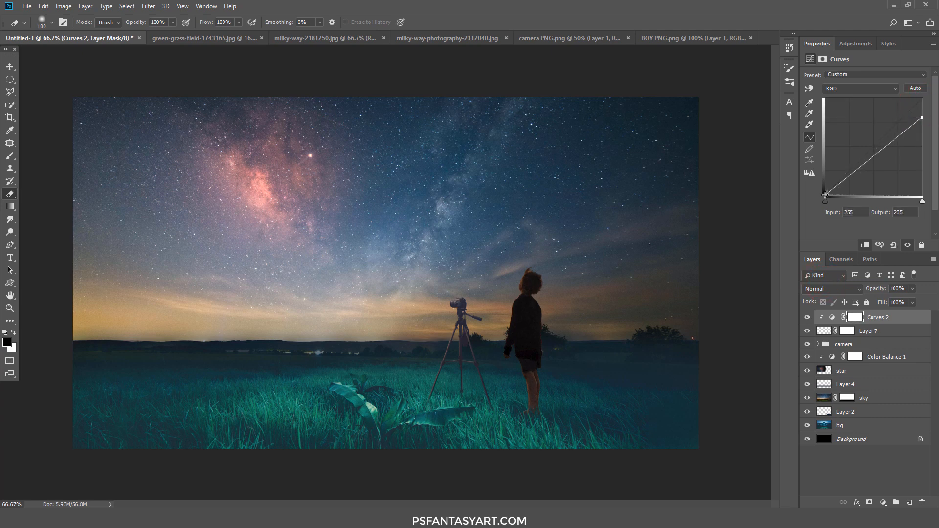
drag(824, 194, 826, 186)
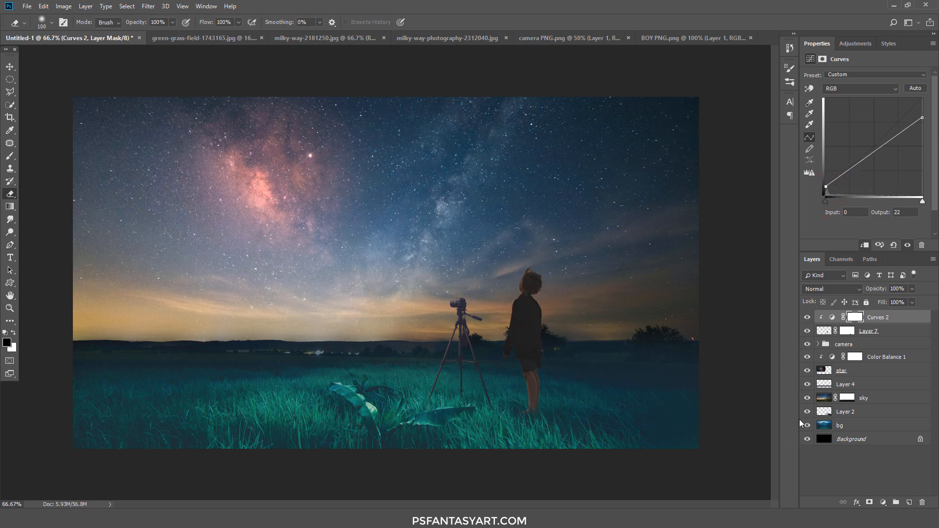
Add a Color Balance adjustment clipped to the boy layer and shift its midtones slightly toward cyan and blue
click(875, 332)
click(883, 502)
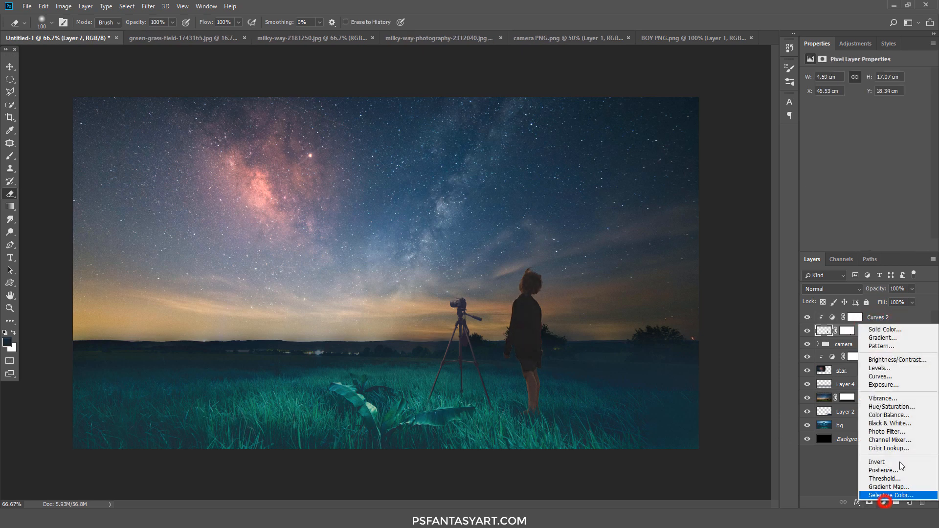
click(903, 414)
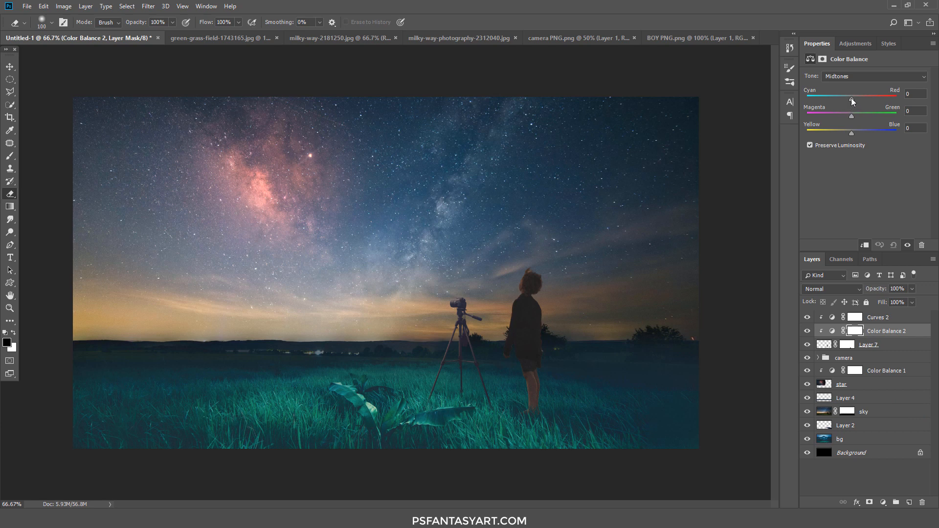
drag(851, 97, 845, 97)
drag(853, 134, 854, 134)
click(804, 334)
Create a new empty layer above the boy's Curves adjustment and clip it to the boy
click(873, 322)
click(909, 502)
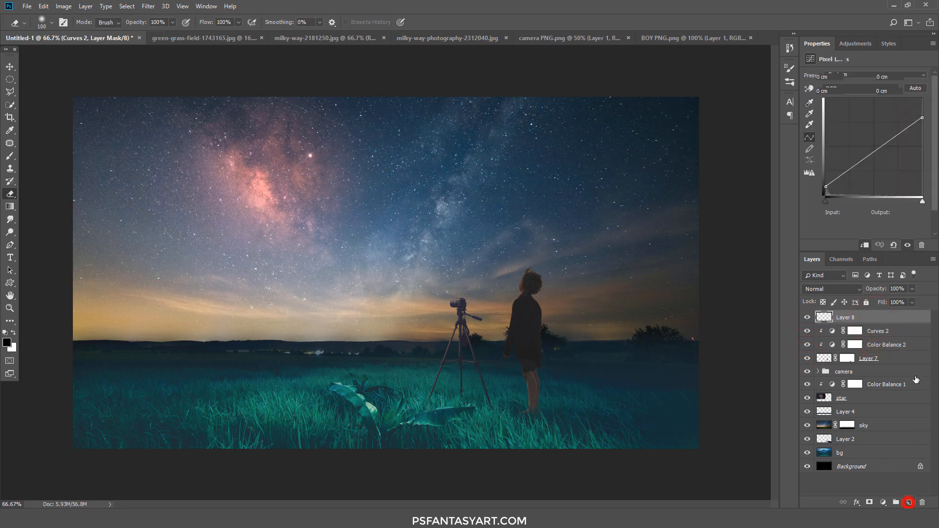
right_click(883, 323)
click(878, 399)
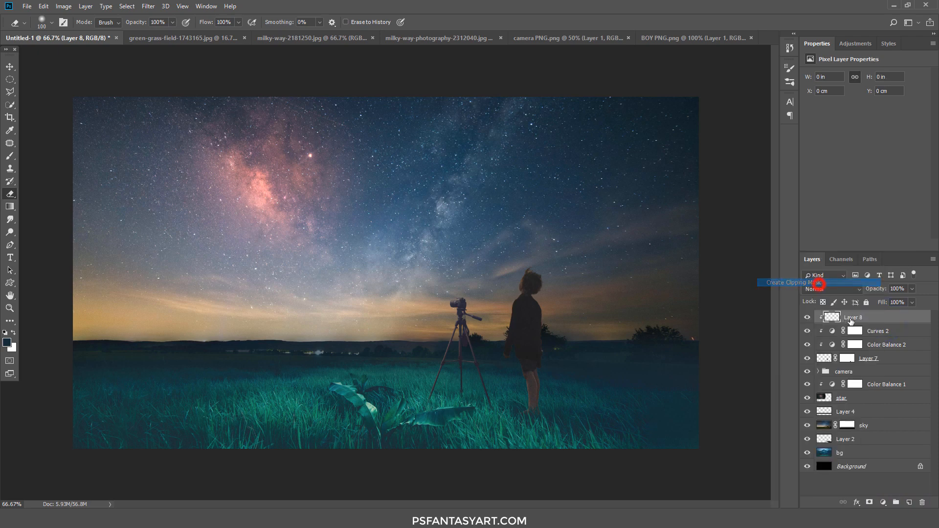
Set the foreground colour to the warm orange ffbd5c
click(9, 343)
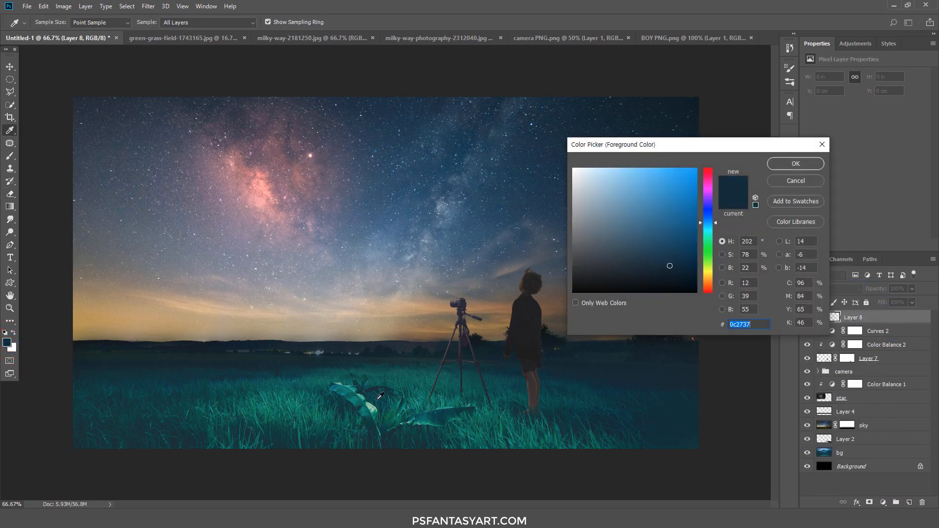
text(ffb)
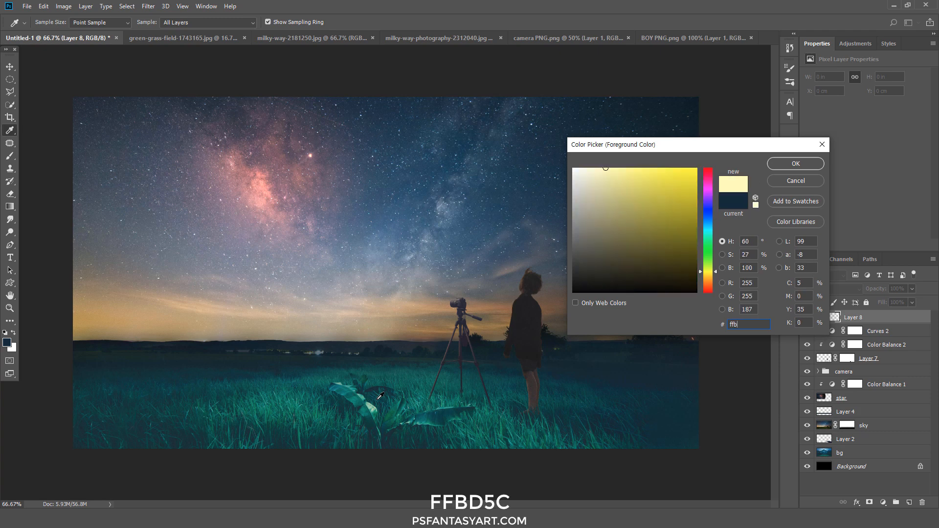
text(d)
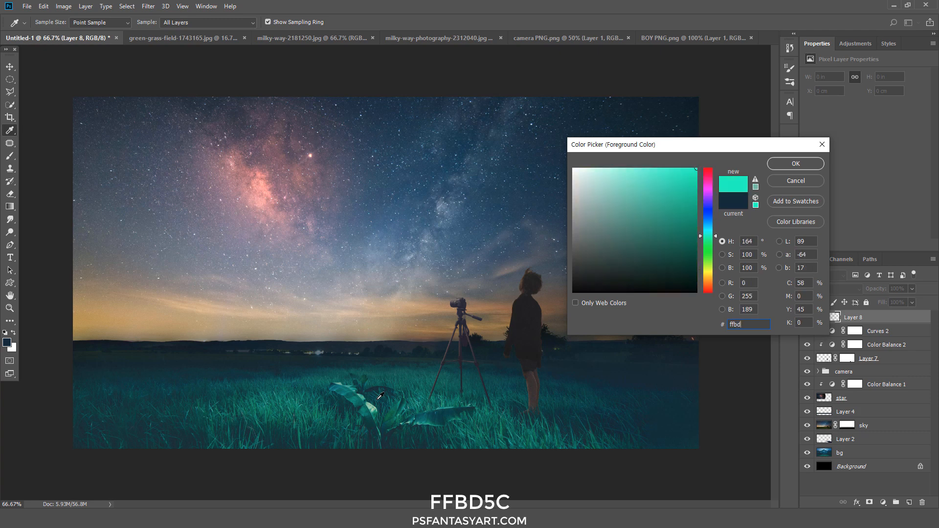
text(5c)
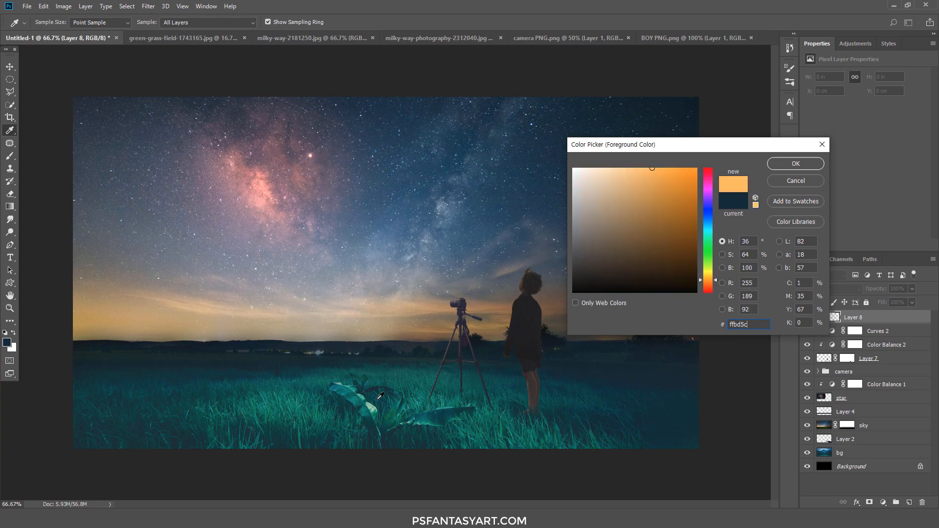
click(787, 169)
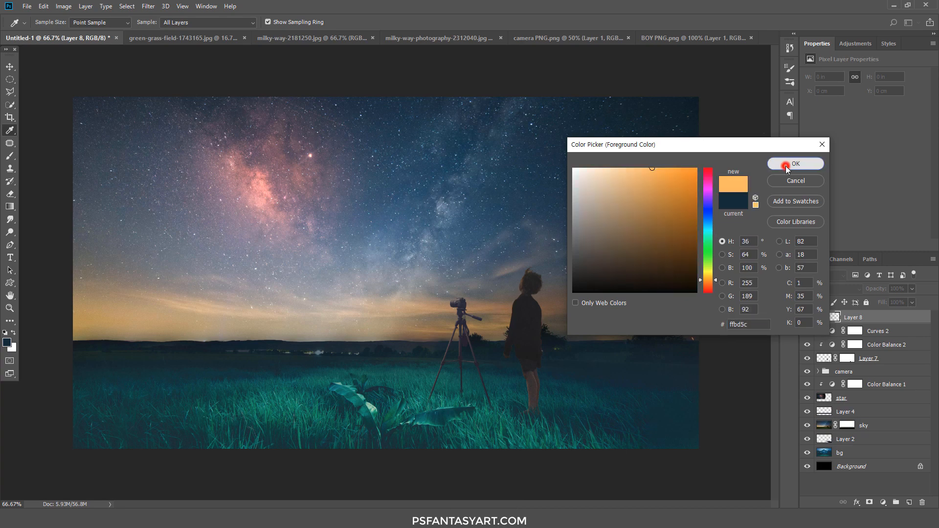
Paint orange light with a soft round brush along the boy's front edge at face and shoulder, reducing the brush to 70 px
click(7, 310)
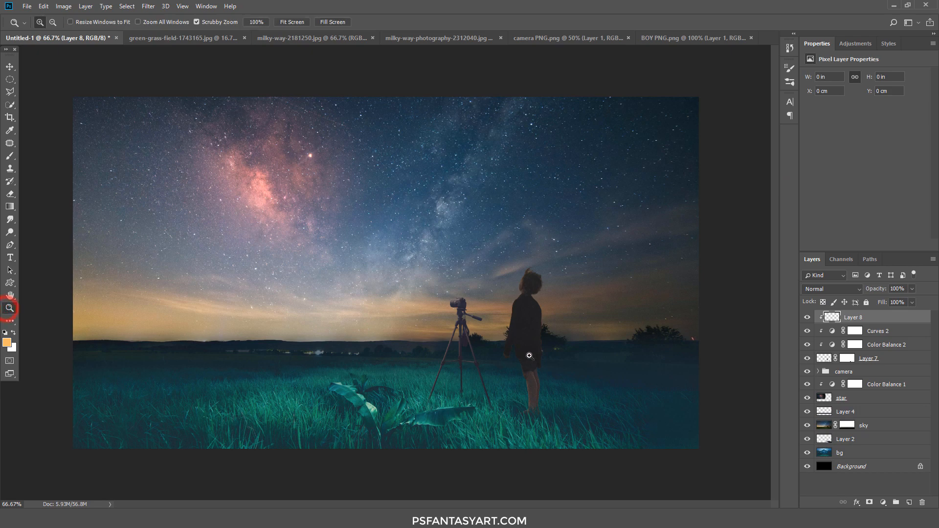
click(582, 333)
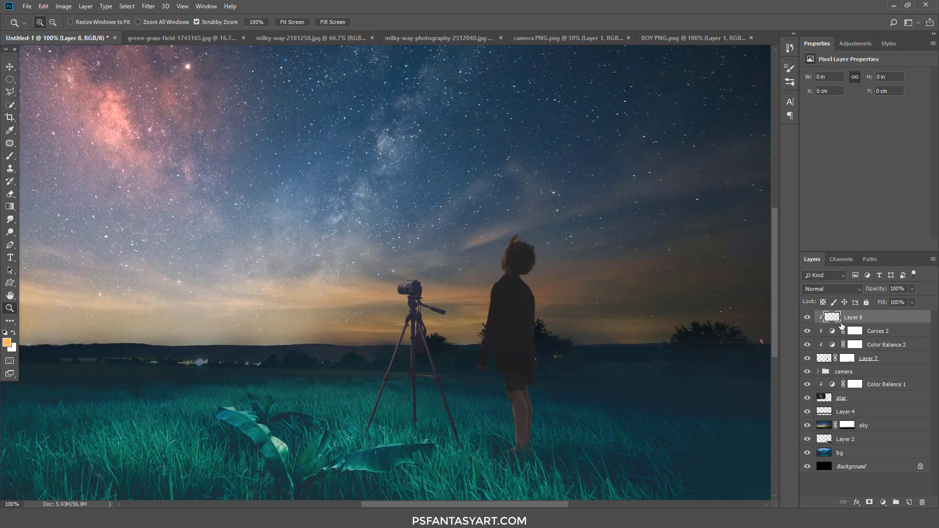
click(10, 156)
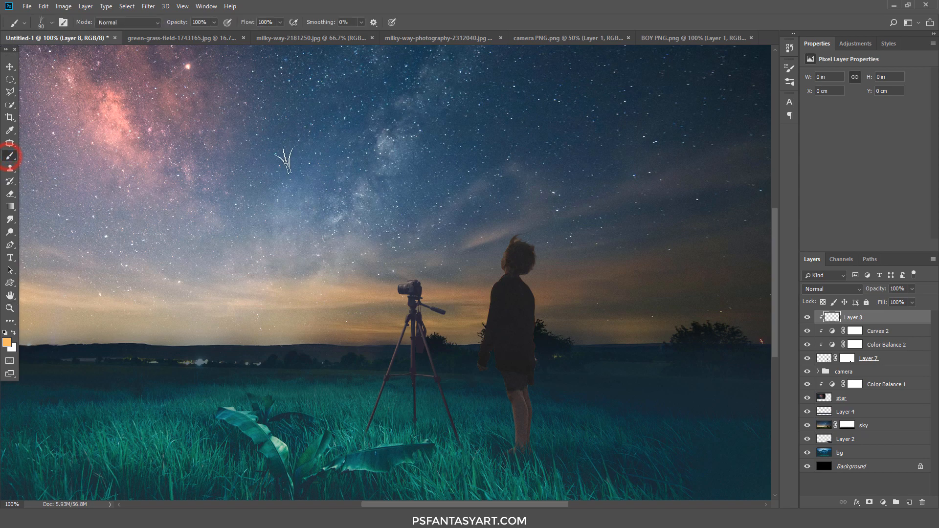
right_click(288, 158)
double_click(307, 252)
click(478, 247)
click(476, 258)
click(466, 282)
key([)
key([)
click(474, 284)
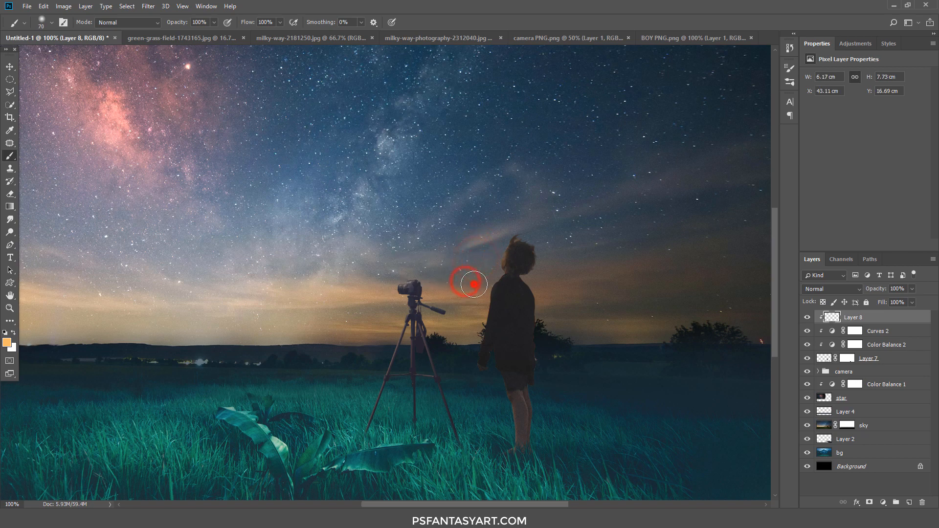
Brush the orange light down the front edge of the boy's torso, arm and legs
mouse_move(474, 284)
mouse_down()
mouse_move(461, 300)
mouse_move(466, 321)
mouse_up()
drag(465, 330, 458, 362)
drag(461, 362, 453, 379)
drag(493, 410, 493, 419)
drag(492, 421, 496, 426)
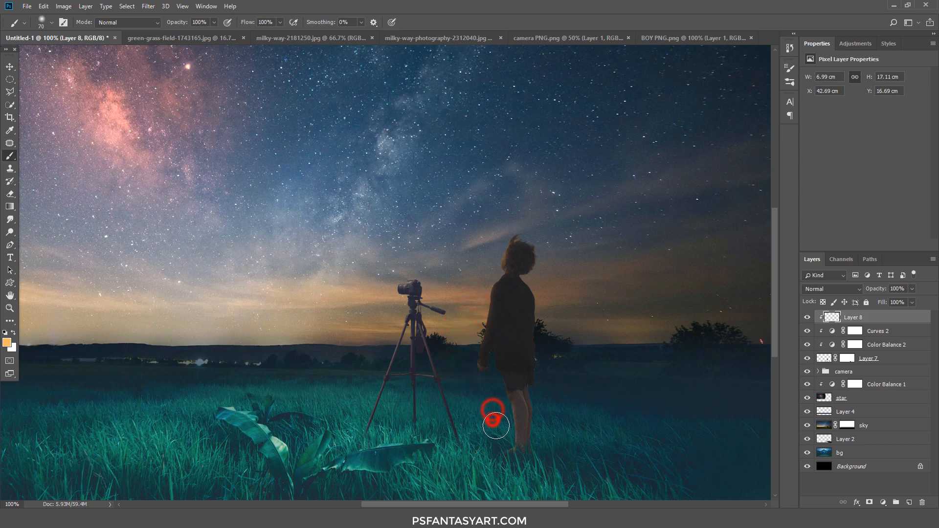
Reduce the brush to 50 px and dab orange light along the boy's face and the front and top of his hair
key([)
click(450, 274)
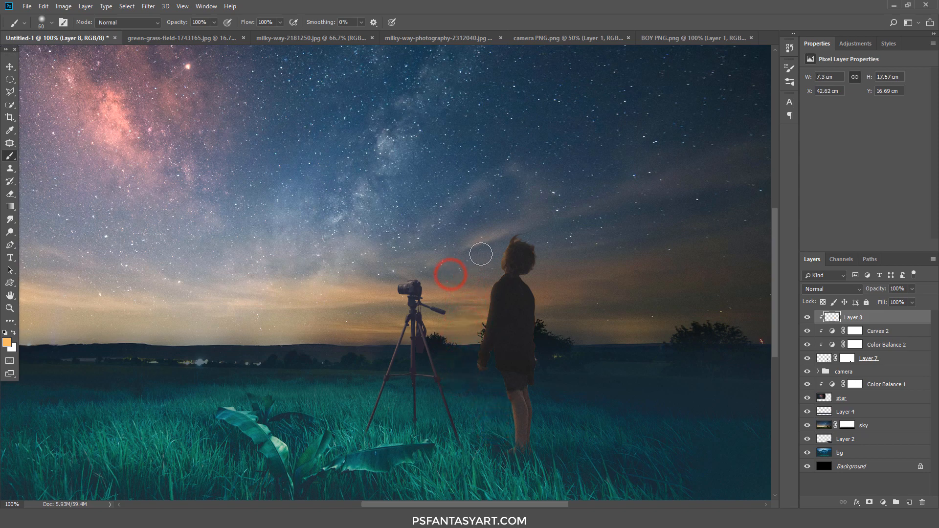
key([)
click(488, 260)
click(486, 266)
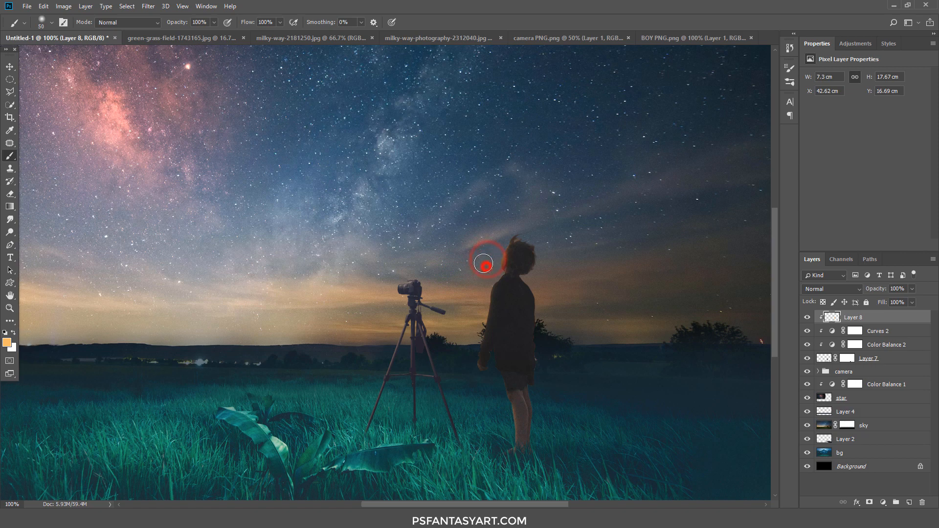
click(486, 264)
click(486, 247)
click(497, 233)
click(502, 229)
click(504, 227)
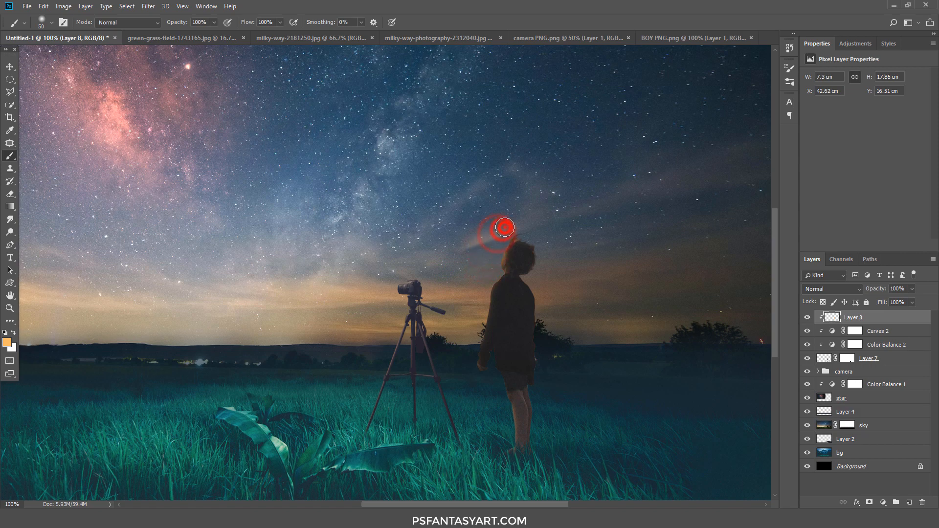
click(521, 213)
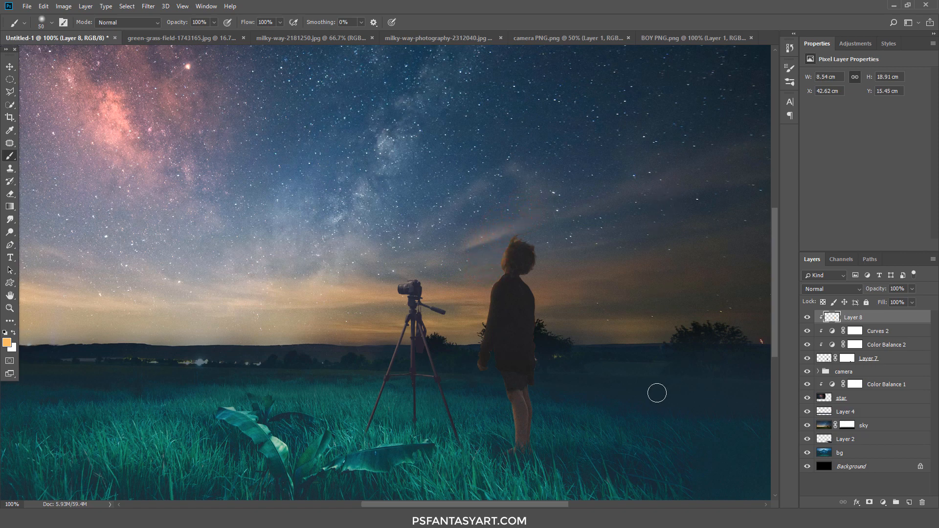
Compare the image with and without the orange highlight layer, and group the boy layer with its clipped layers as boy
click(9, 308)
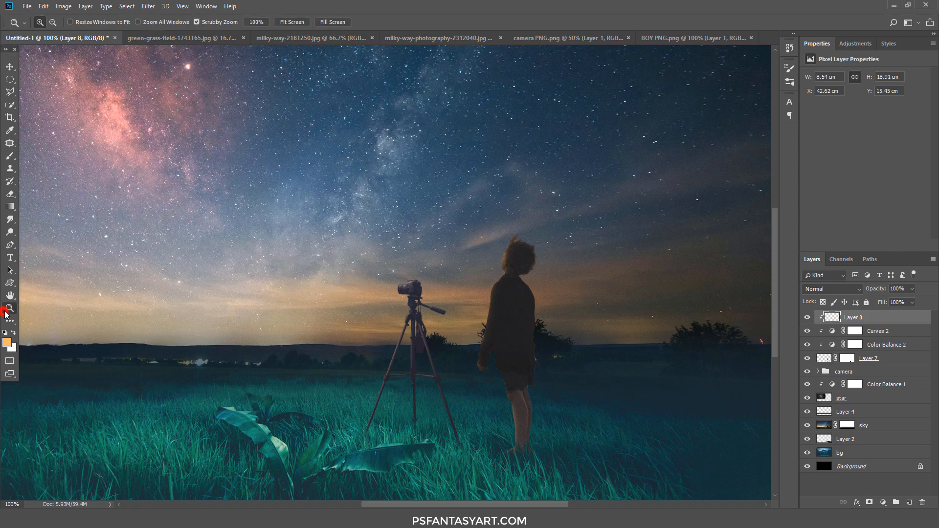
right_click(388, 330)
click(406, 338)
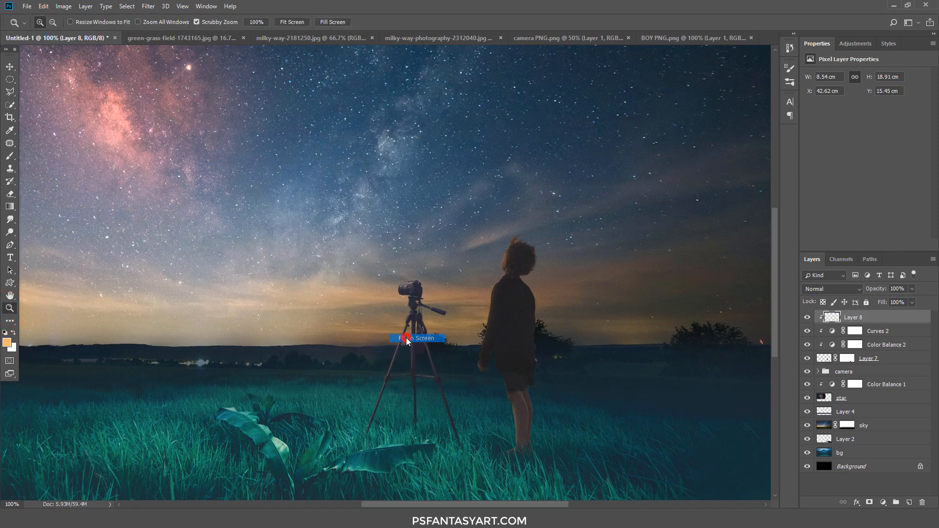
click(807, 317)
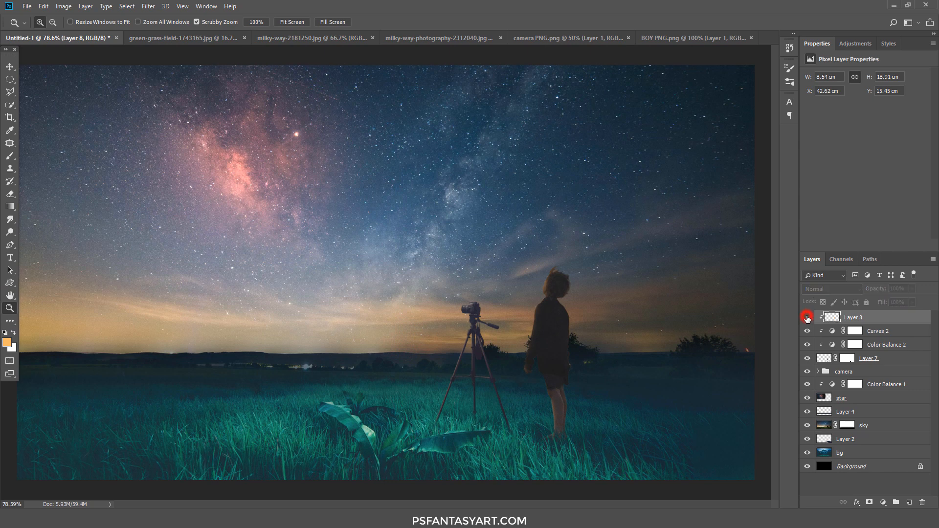
click(807, 318)
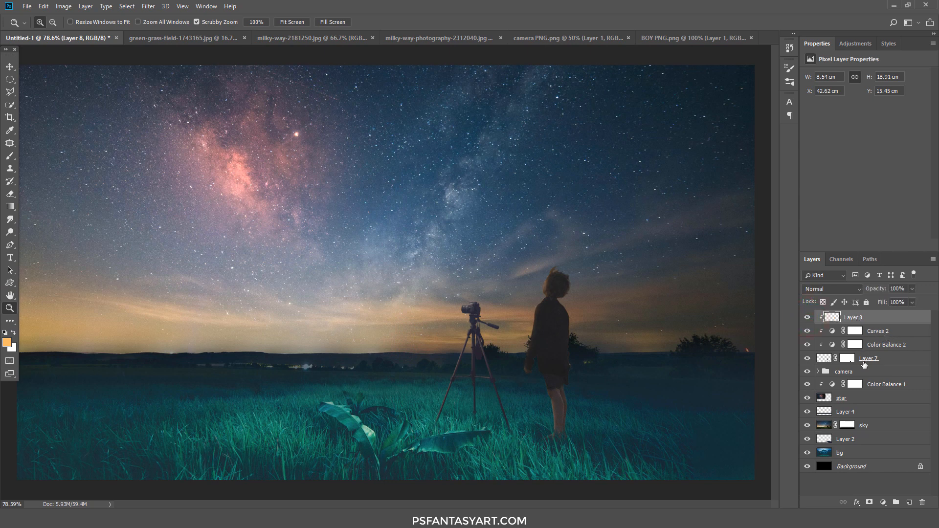
shift+click(864, 365)
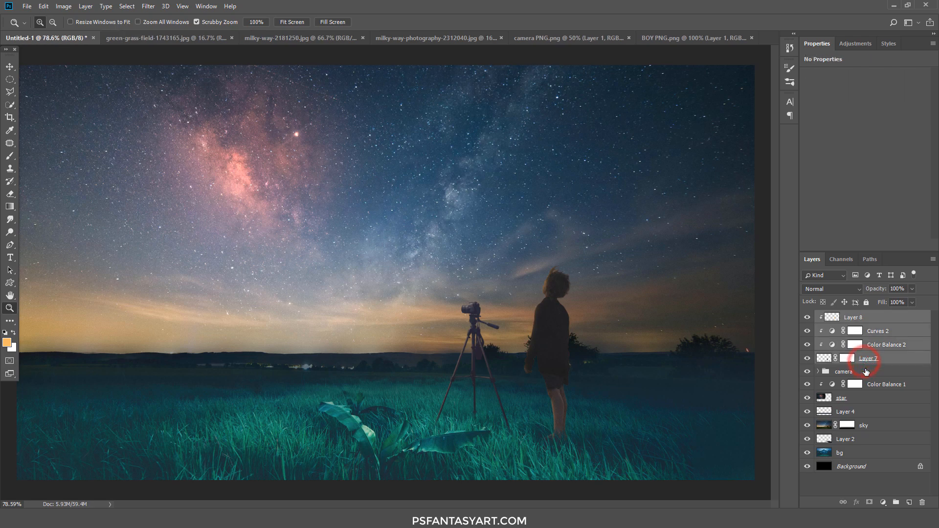
key(ctrl+g)
text(boy)
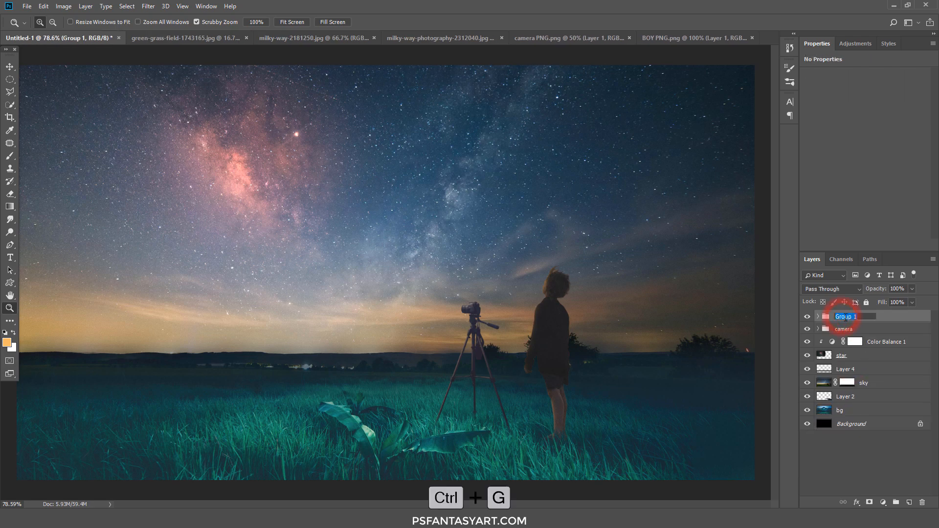
key(Return)
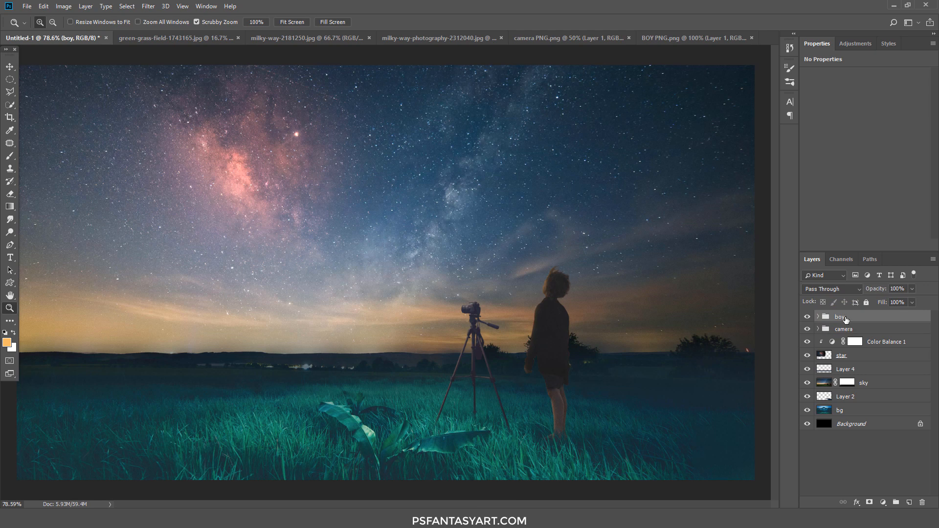
Set the foreground colour to white ffffff and create a new empty layer above the boy group
click(10, 153)
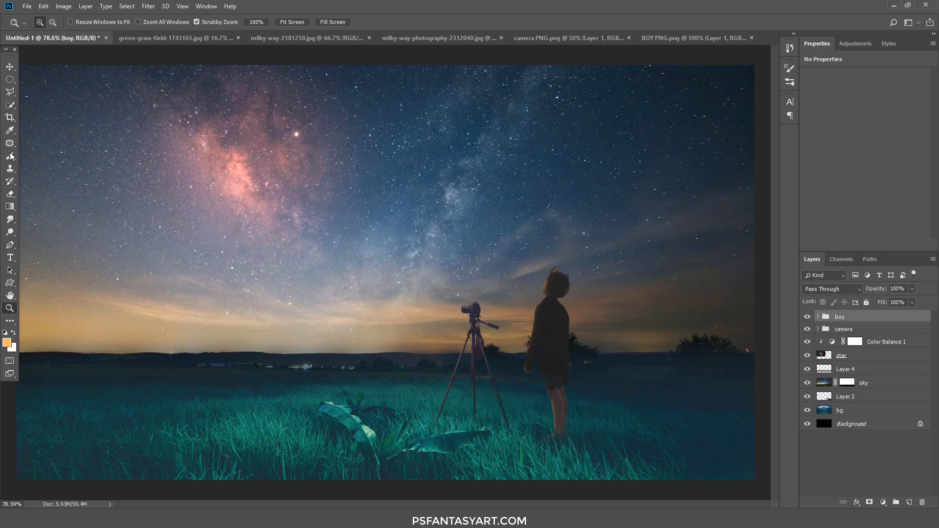
click(7, 343)
drag(658, 181, 573, 168)
click(787, 163)
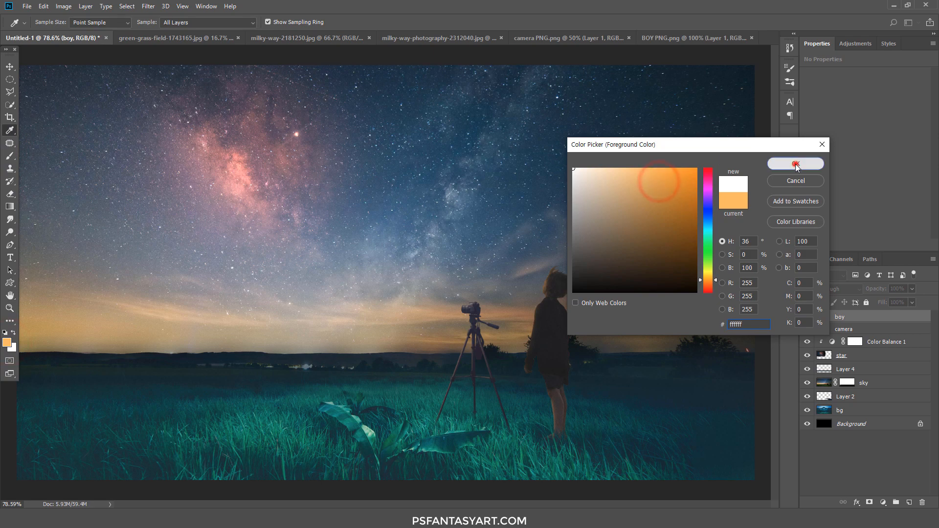
click(908, 502)
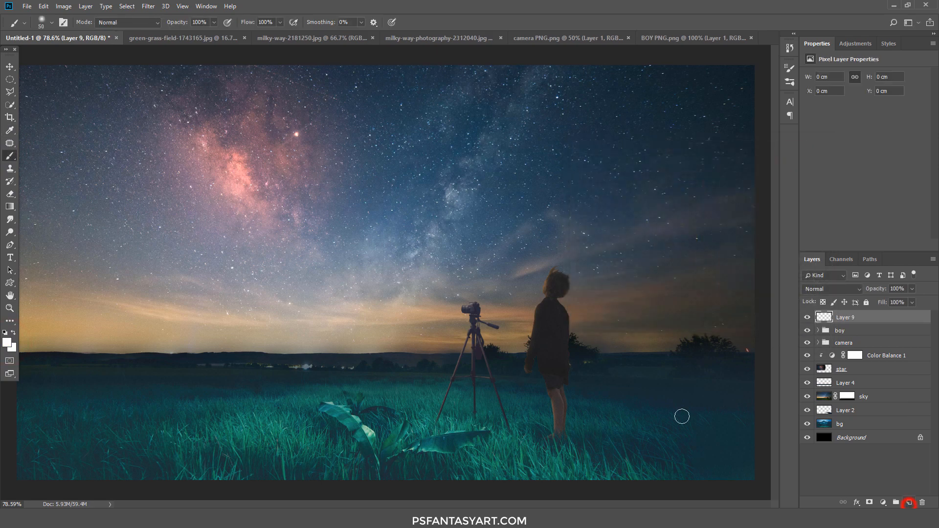
Enlarge the brush to 900 px and paint a soft white band across the full width of the image above the horizon
key(bracketright)
key(bracketright)
key(bracketright)
key(bracketright)
key(bracketright)
key(bracketright)
key(bracketright)
key(bracketright)
key(bracketright)
key(bracketright)
key(bracketright)
key(bracketright)
key(bracketright)
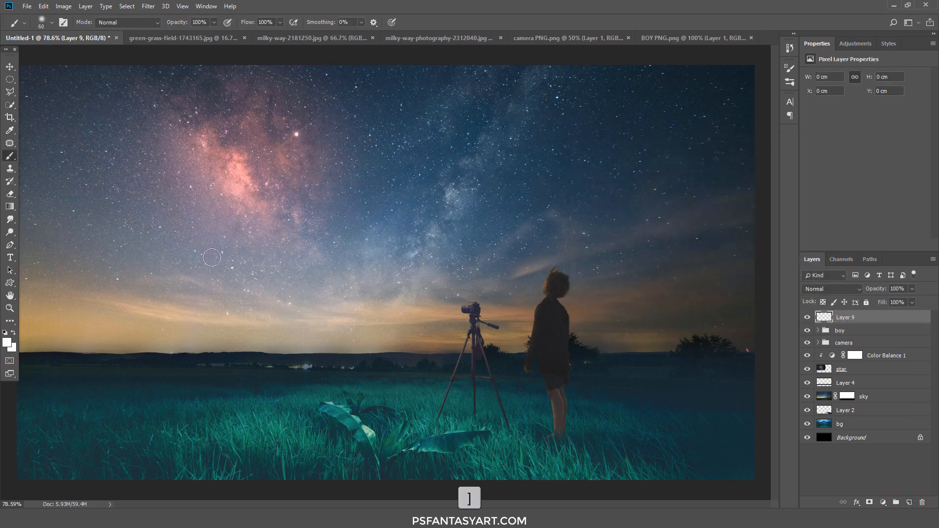
key(bracketright)
key(bracketright)
key(bracketright)
key(bracketright)
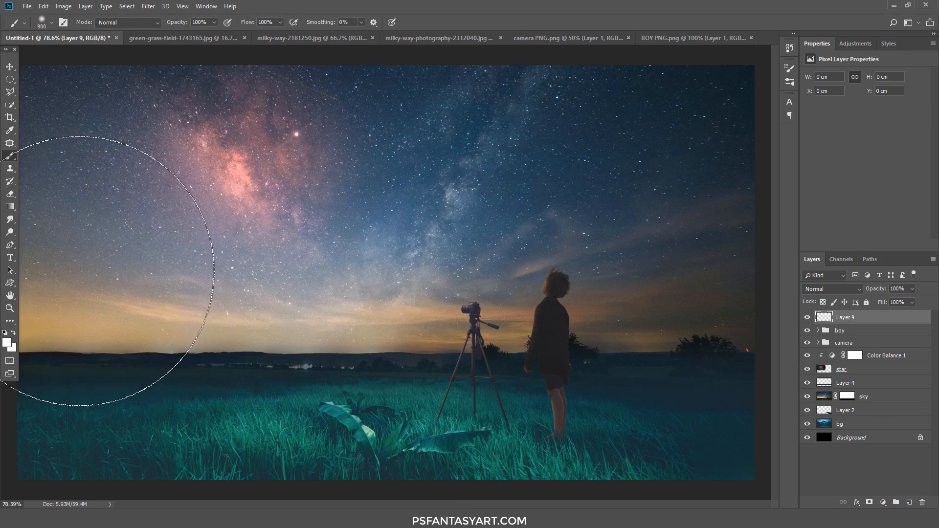
mouse_move(81, 272)
mouse_down()
mouse_move(215, 277)
mouse_move(698, 260)
mouse_move(813, 278)
mouse_up()
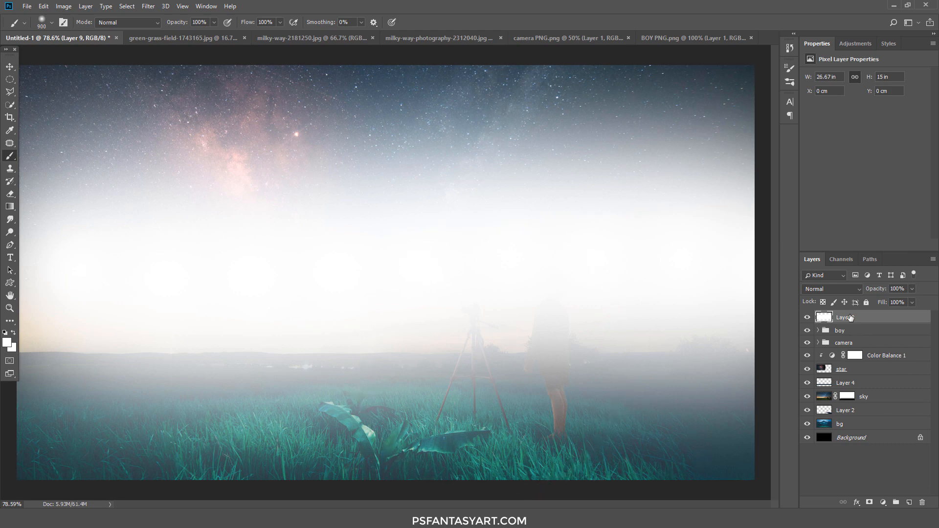
Set the white glow layer to Overlay blending at 65% opacity and compare the image with and without it
click(821, 288)
click(826, 147)
click(911, 288)
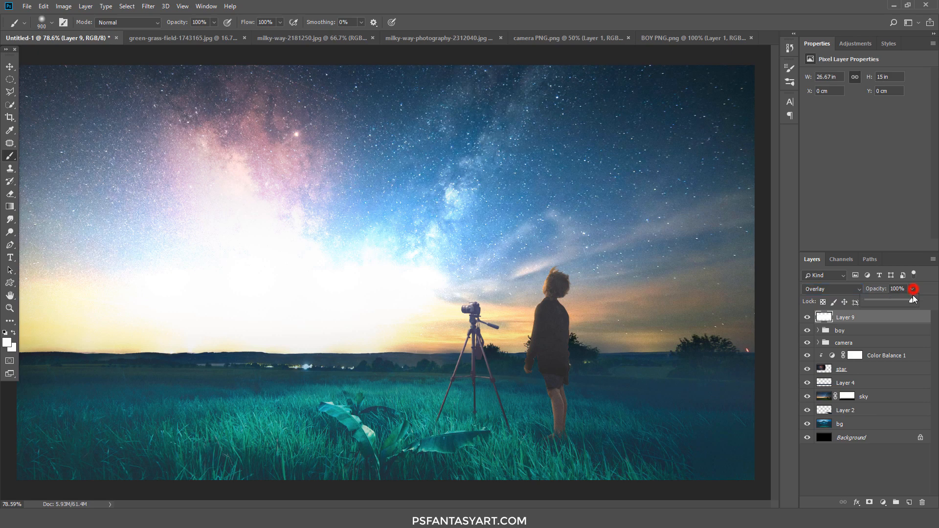
drag(911, 301, 896, 301)
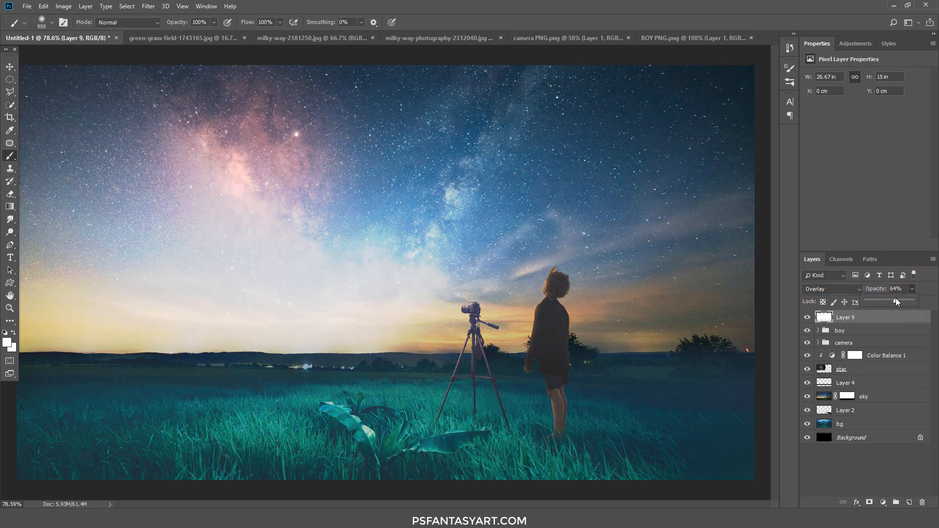
click(807, 318)
click(807, 317)
Add a Color Balance adjustment above all layers with midtones Cyan-Red at -15 and Yellow-Blue at +22
click(882, 504)
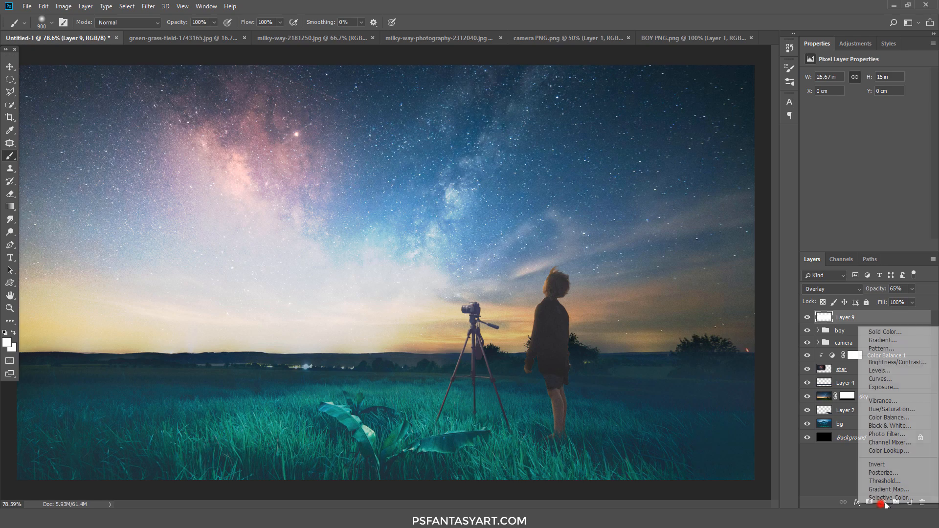
click(902, 419)
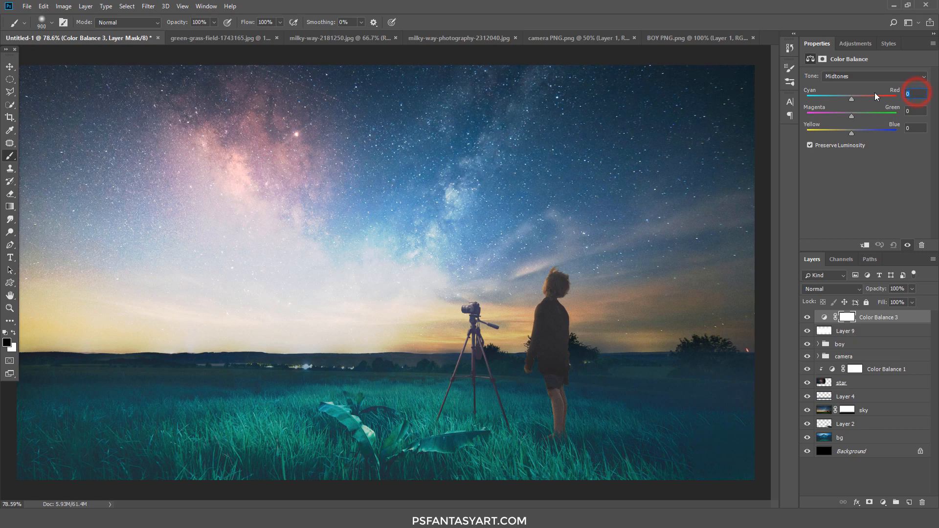
text(-15)
drag(849, 132, 859, 136)
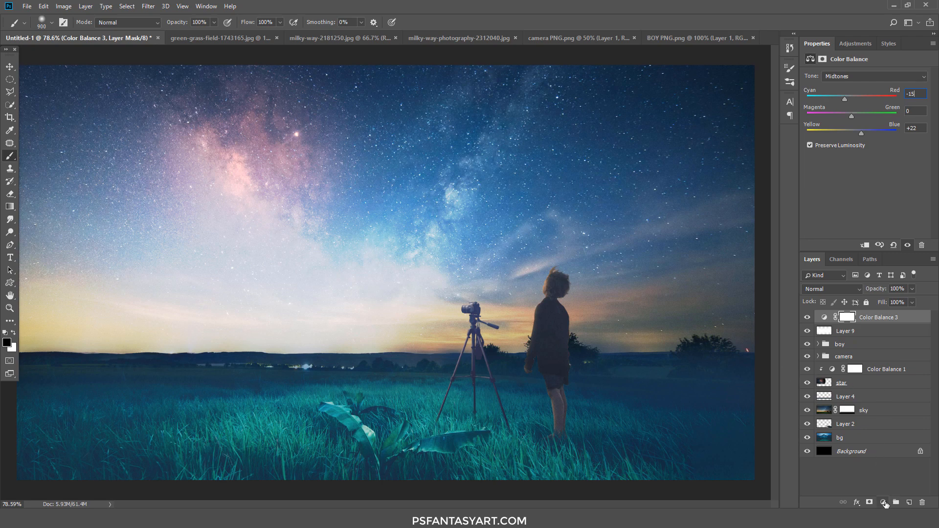
Add a Photo Filter adjustment above all layers using the Deep Emerald filter
click(885, 503)
click(901, 433)
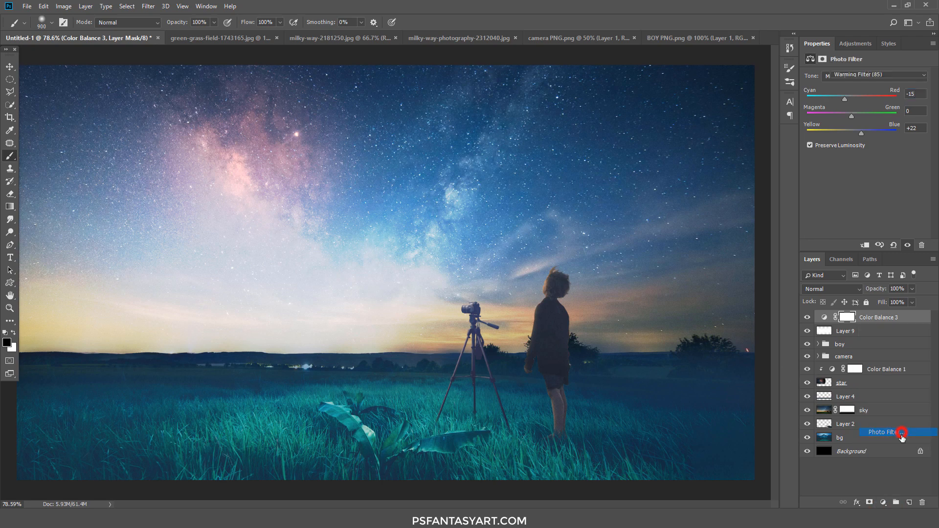
click(865, 74)
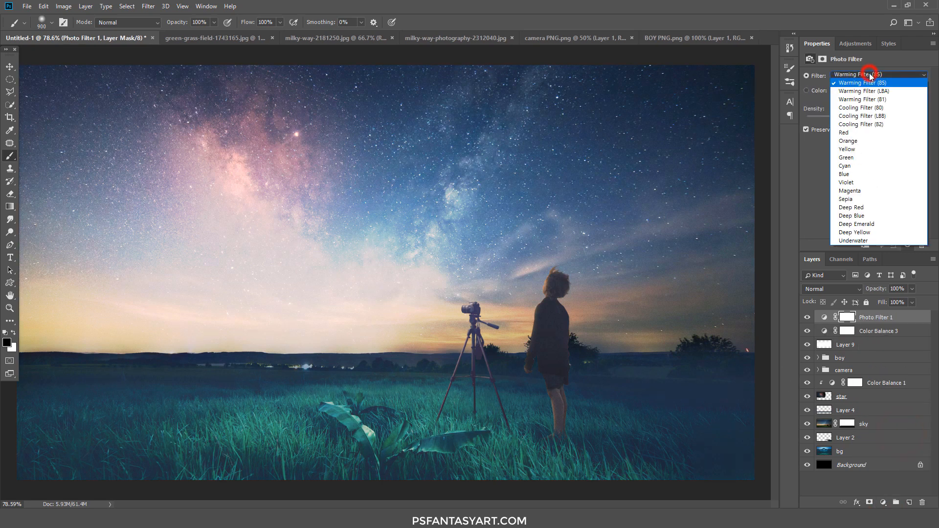
click(874, 224)
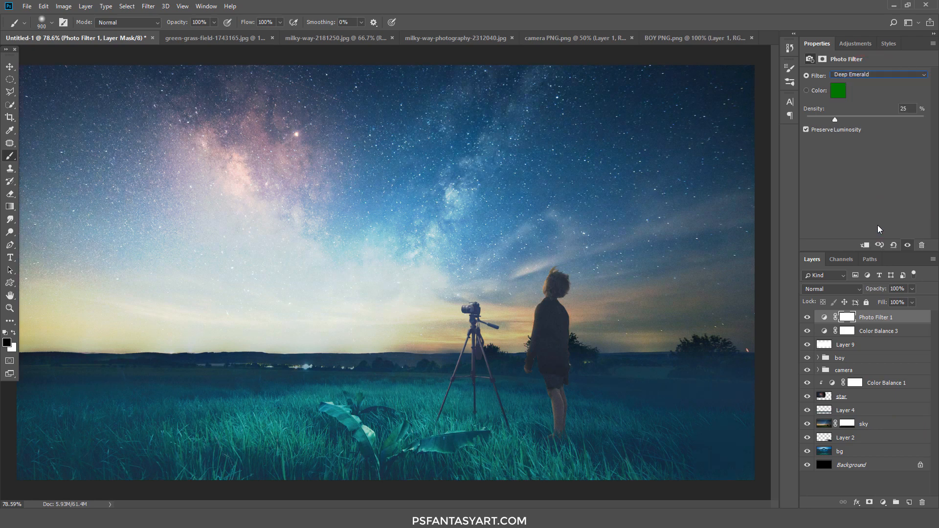
Add a new layer directly above Layer 4 and set the foreground colour to cbd1bb for brush painting
click(851, 415)
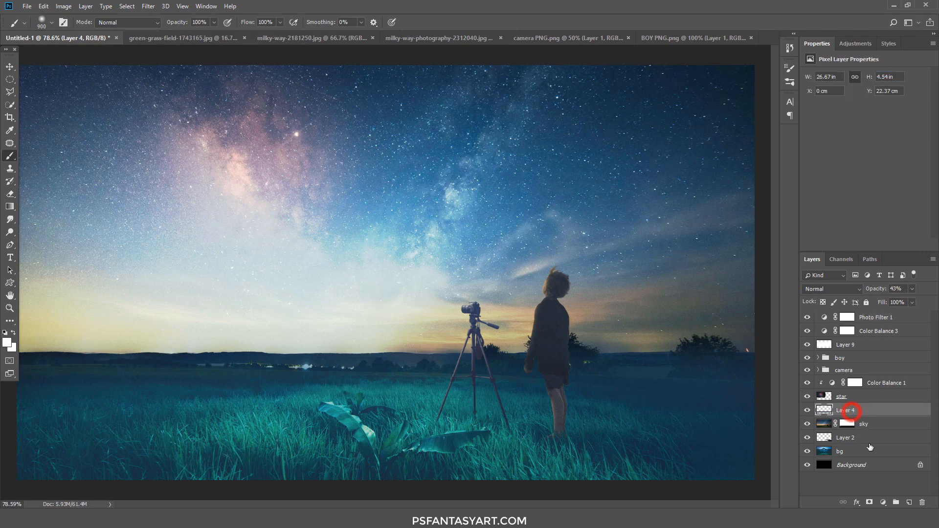
click(909, 502)
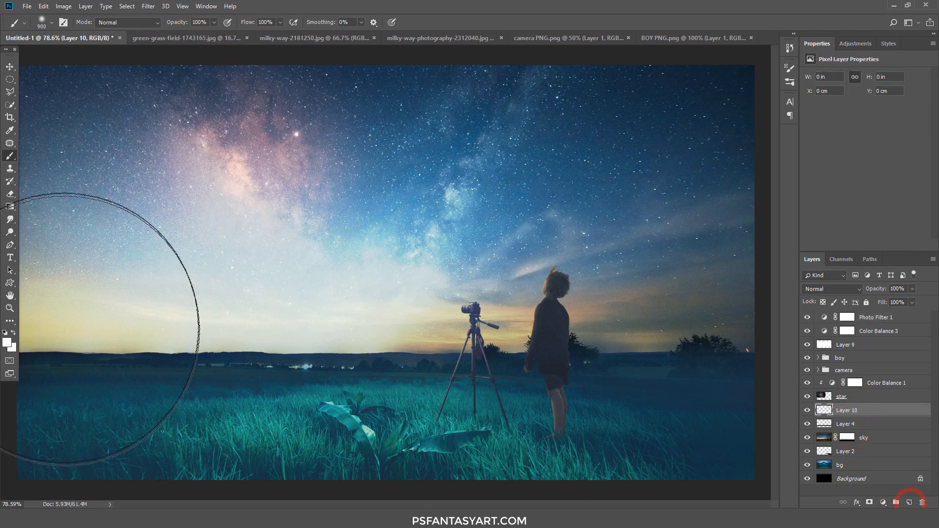
click(6, 343)
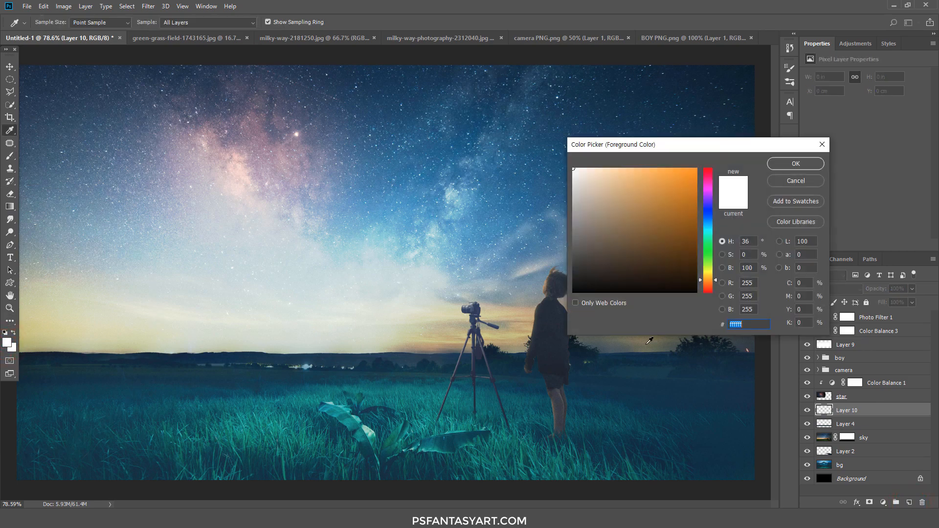
text(cbd)
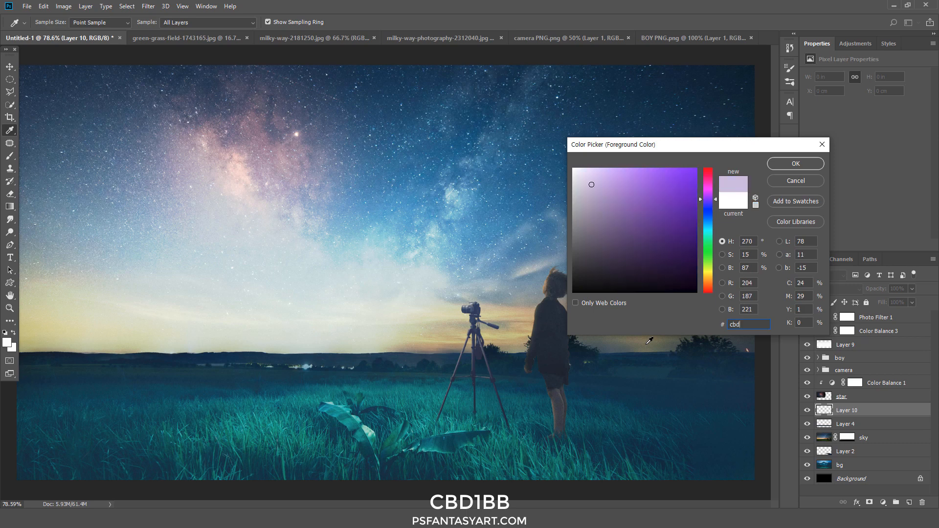
text(1)
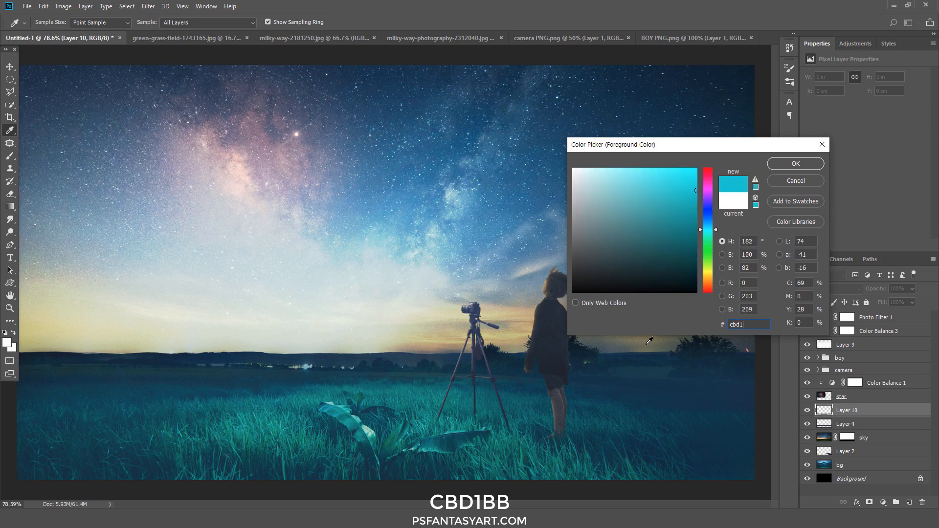
text(bb)
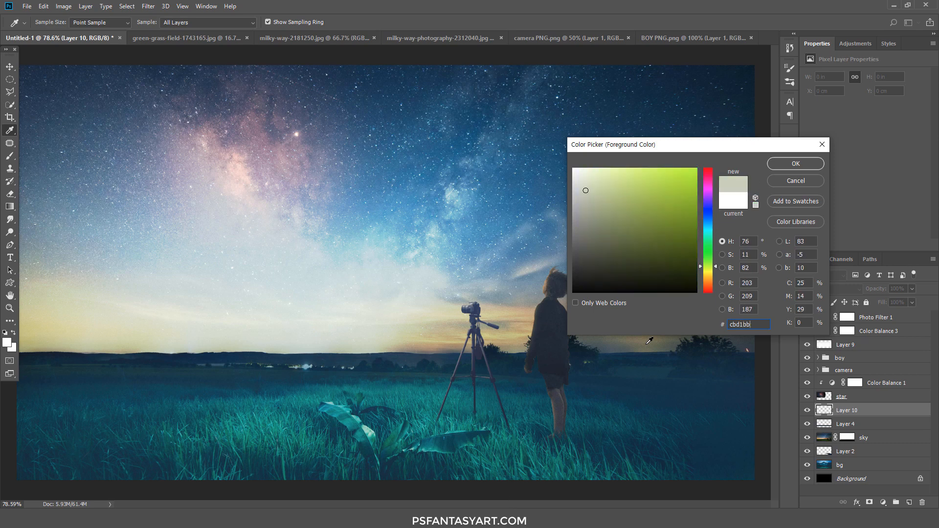
click(794, 164)
key(b)
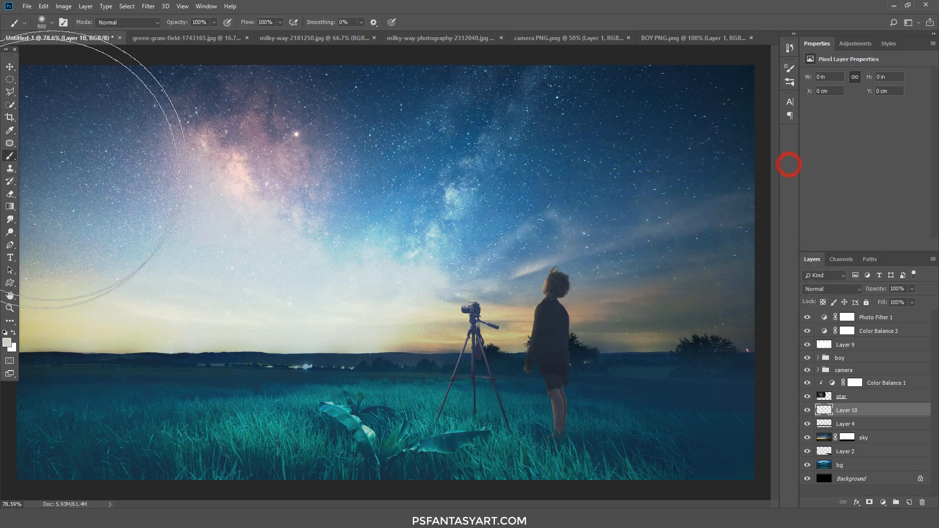
Reduce the brush to 300 px and paint a soft haze band along the horizon across the full image width
click(10, 307)
right_click(216, 347)
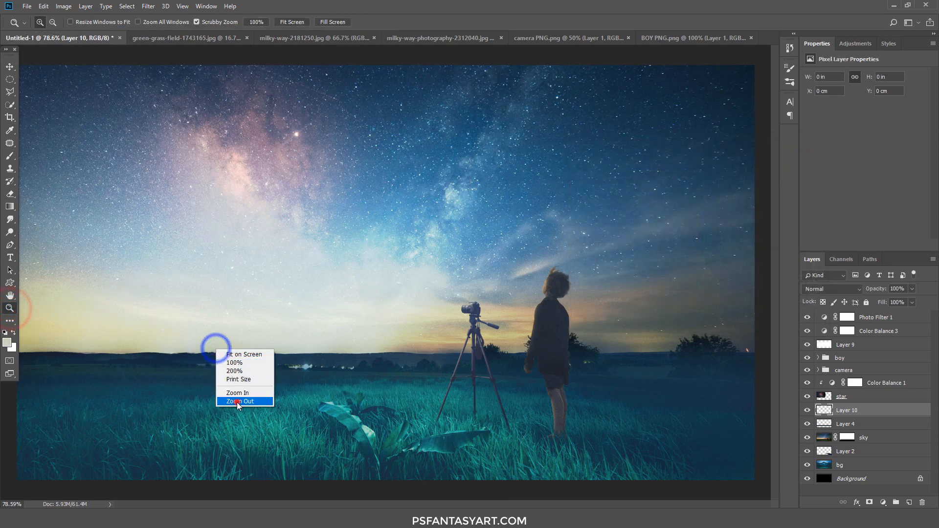
click(236, 402)
click(9, 155)
key(bracketleft)
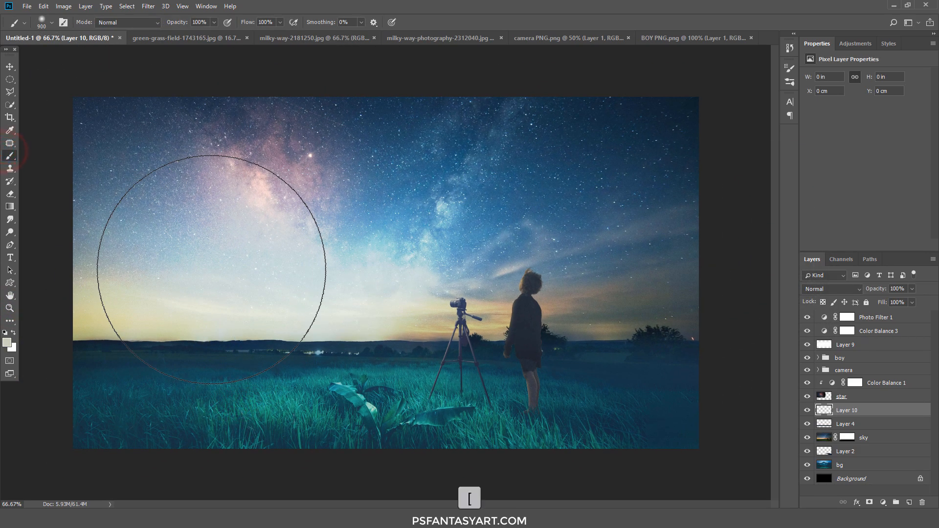
key(bracketleft)
key(bracketleft)
key(bracketleft)
key(bracketleft)
key(bracketleft)
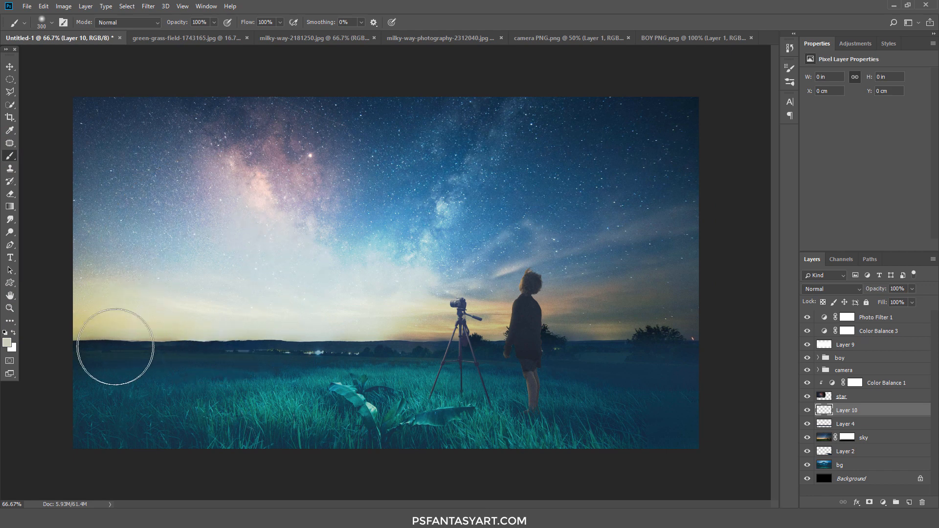
mouse_move(78, 350)
mouse_down()
mouse_move(109, 340)
mouse_move(732, 346)
mouse_up()
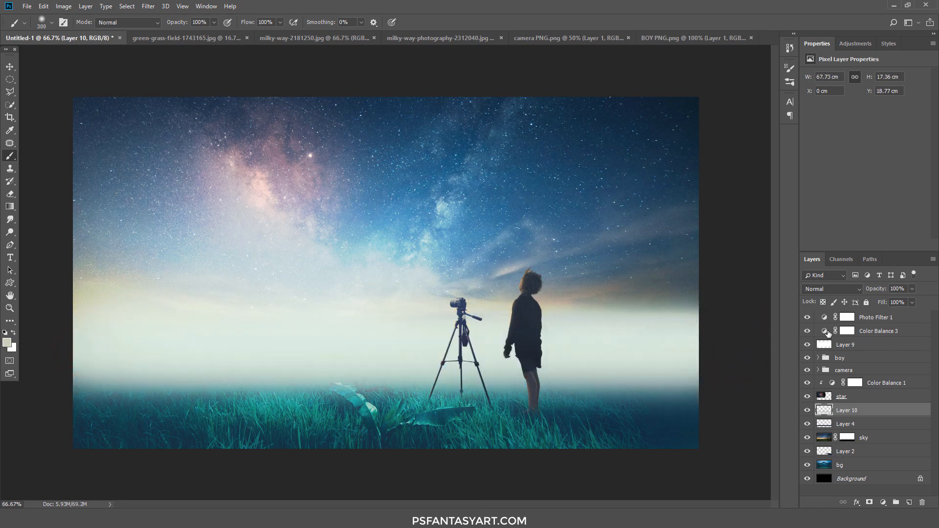
Set the opacity of the horizon haze layer to 20%
click(912, 288)
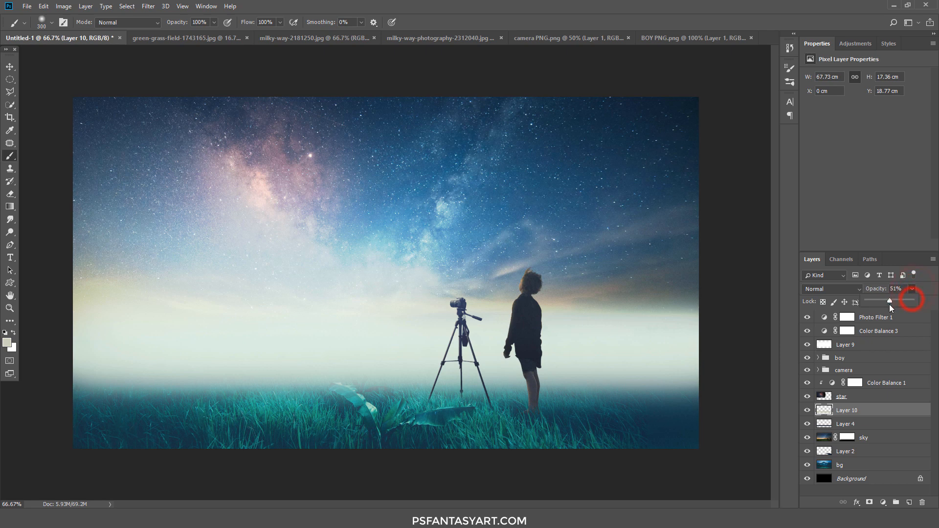
drag(889, 304, 860, 288)
text(20)
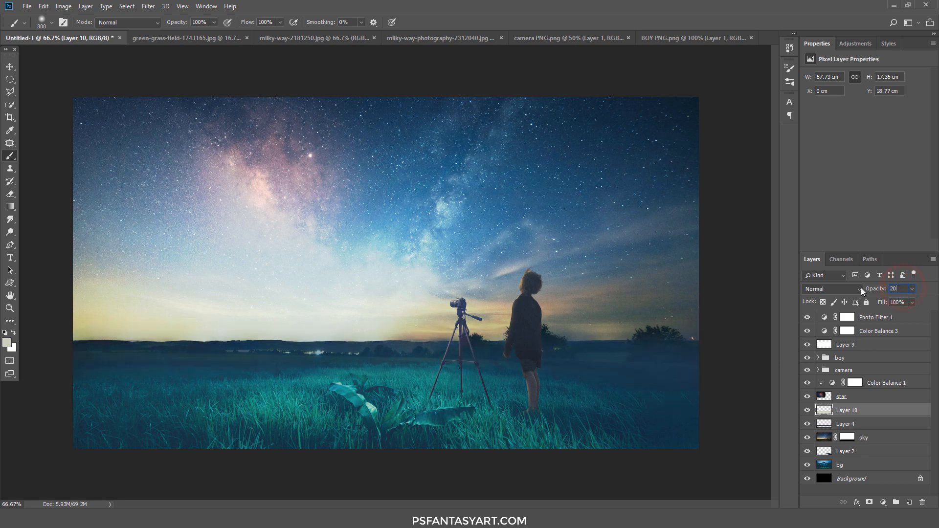
key(Return)
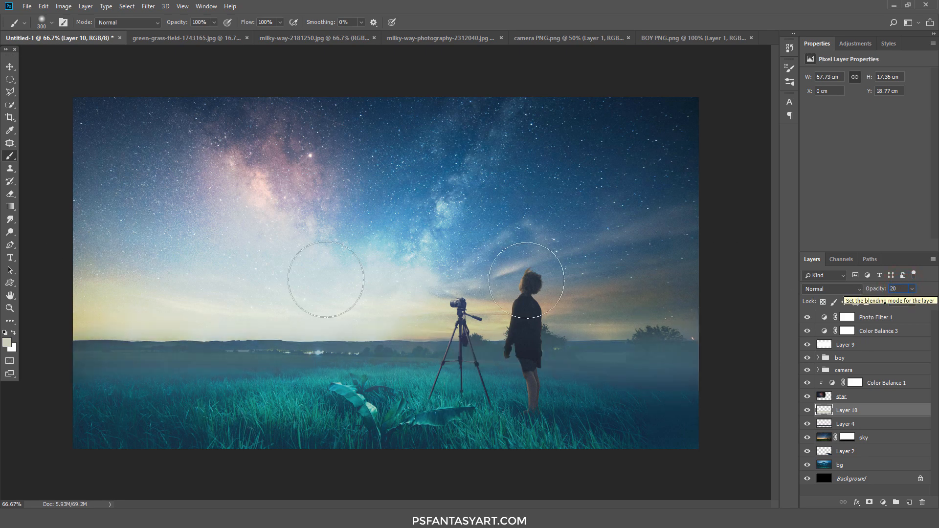
Erase the haze over the foreground grass near the boy and tripod with a soft 400 px eraser
key(e)
key(bracketright)
key(bracketright)
key(bracketright)
key(bracketright)
key(bracketright)
key(bracketright)
key(bracketright)
key(bracketright)
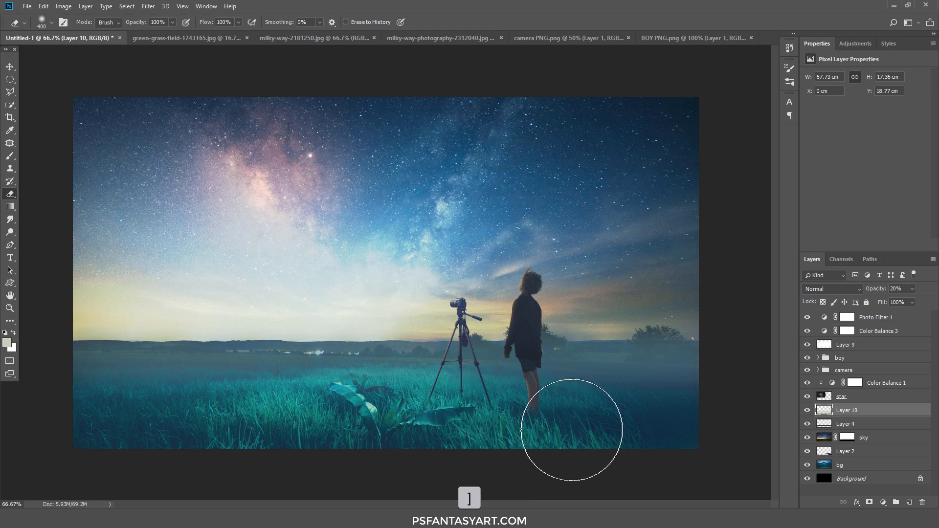
drag(562, 432, 460, 428)
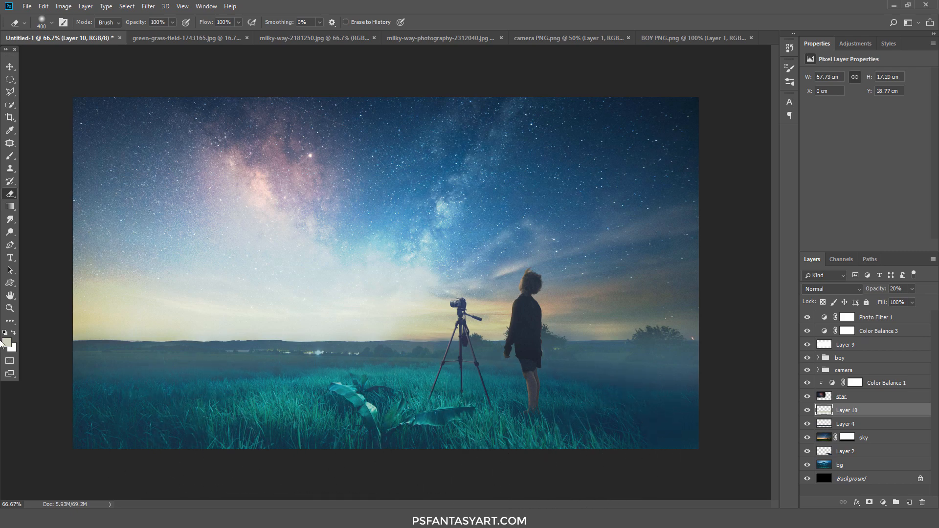
Add a new layer above the Photo Filter adjustment and set the foreground colour to 78ff00
click(10, 308)
click(226, 261)
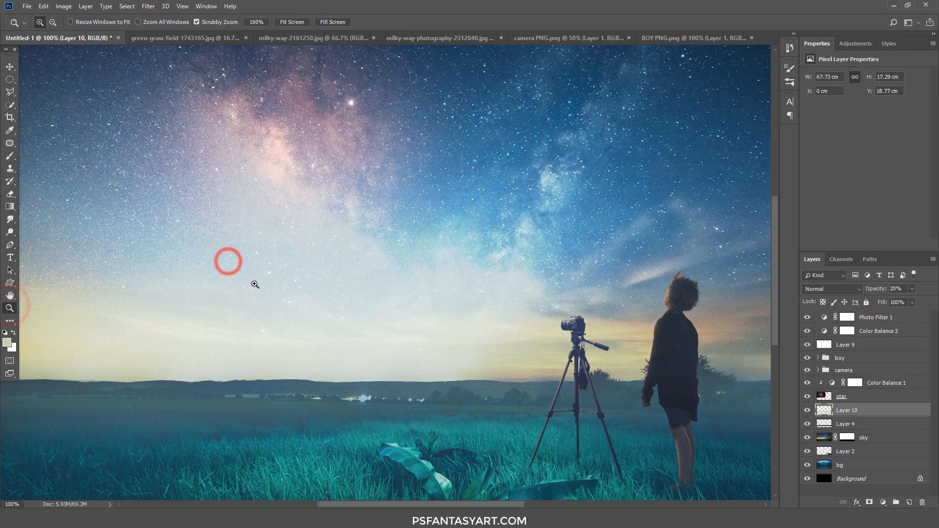
right_click(254, 283)
click(281, 289)
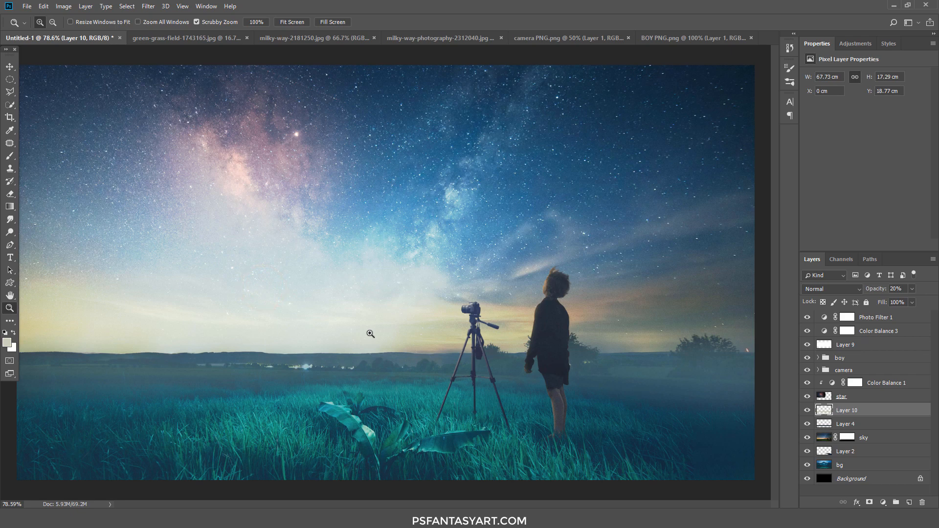
click(864, 318)
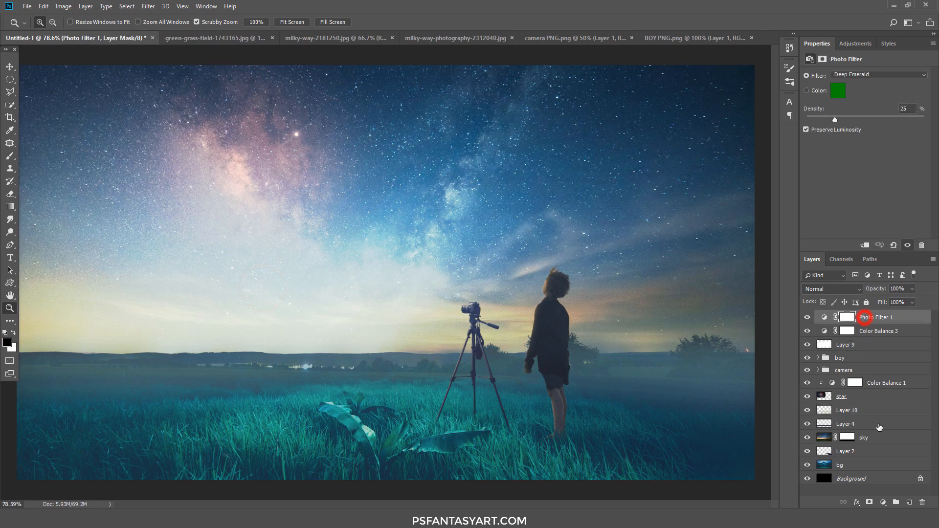
click(908, 502)
click(7, 342)
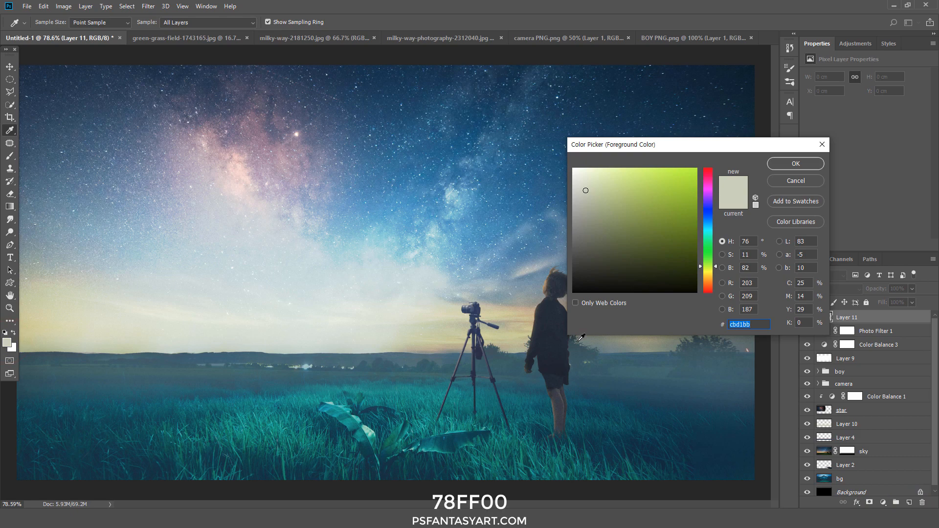
text(78ff00)
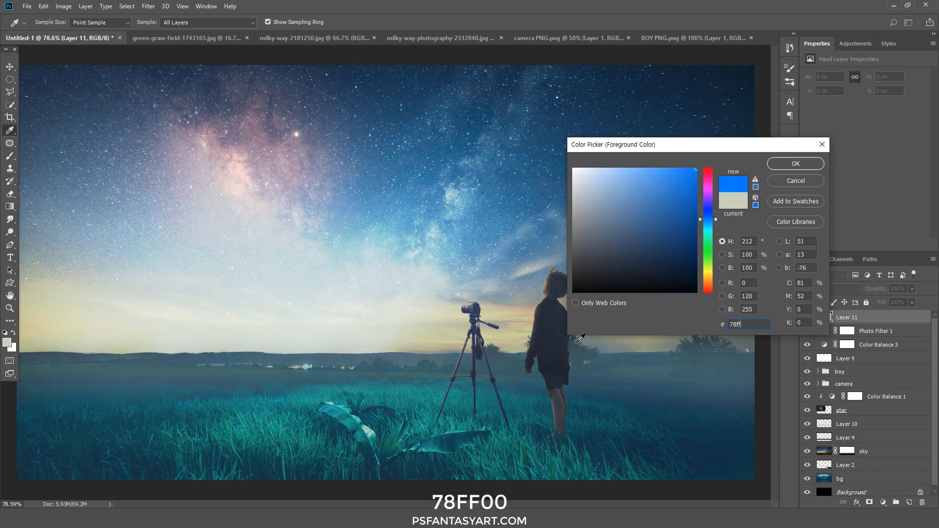
click(796, 164)
Reduce the brush to 8 px and dab small green firefly dots over the large leaf and both sides of the grass
click(9, 156)
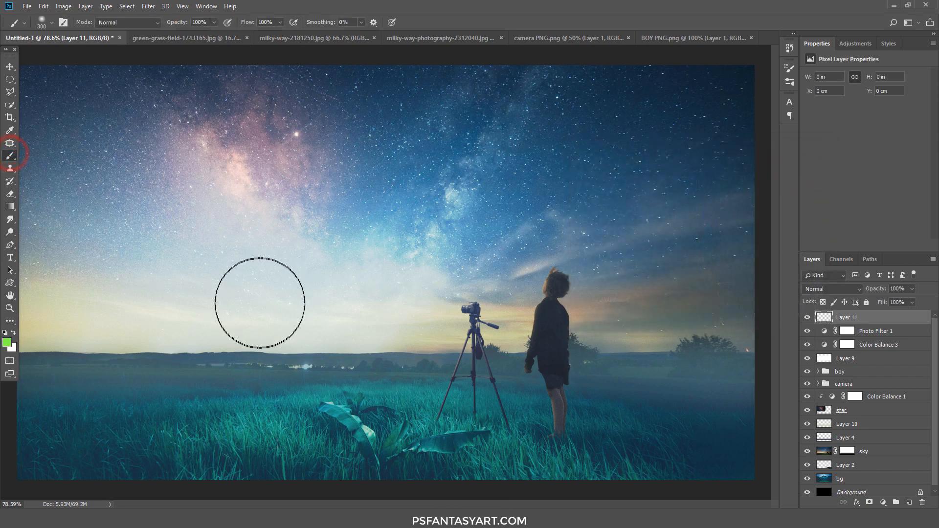
key(bracketleft)
key(bracketleft)
key(bracketleft)
key(bracketleft)
key(bracketleft)
key(bracketleft)
key(bracketleft)
key(bracketleft)
key(bracketleft)
key(bracketleft)
key(bracketleft)
key(bracketleft)
key(bracketleft)
key(bracketleft)
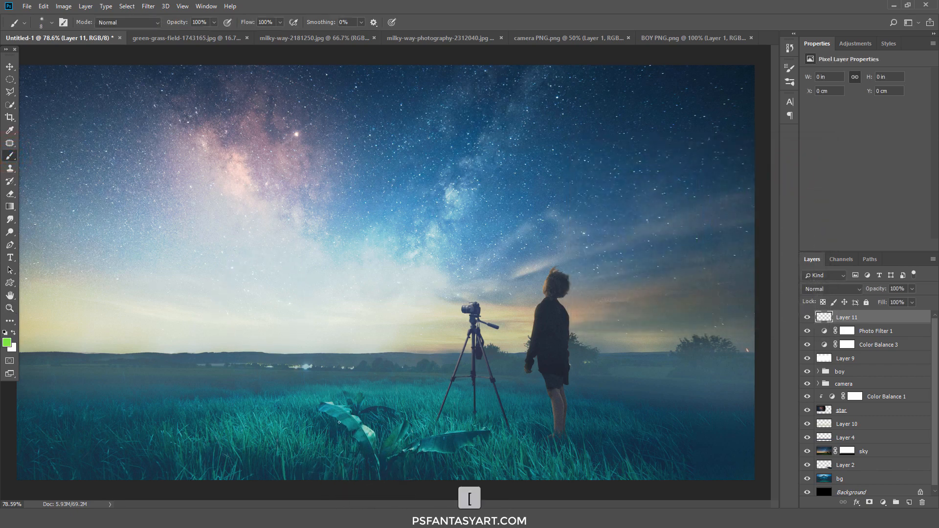
click(341, 420)
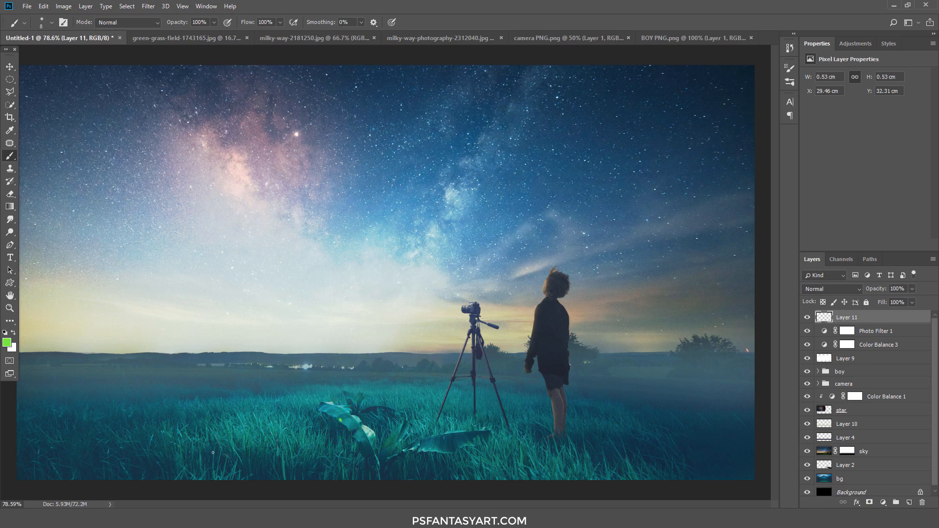
click(228, 449)
click(64, 449)
click(647, 427)
click(645, 430)
click(713, 438)
Add an Outer Glow effect with Color Dodge blending to the firefly layer
double_click(823, 320)
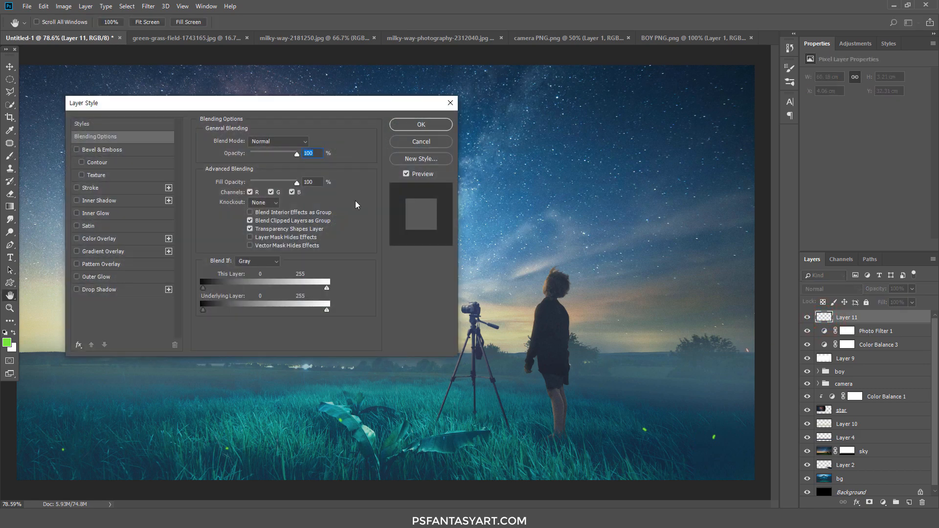
drag(149, 106, 280, 108)
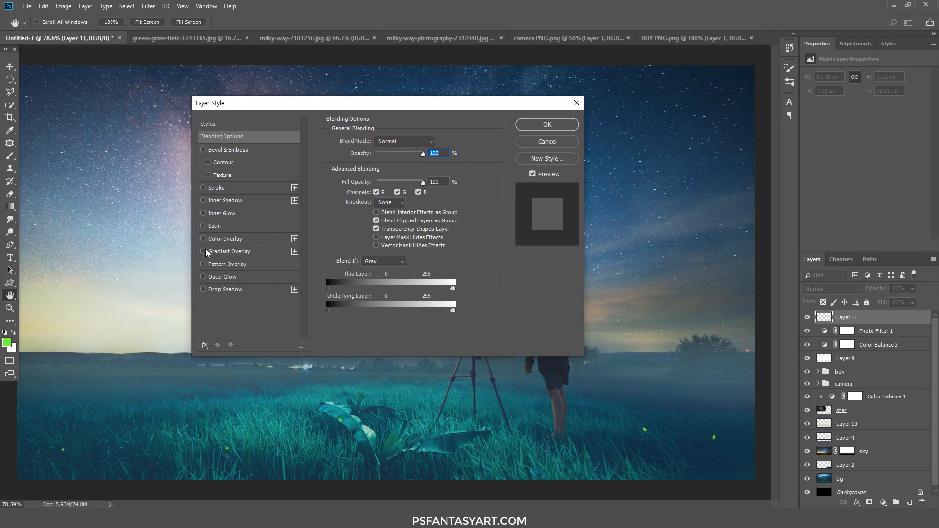
click(203, 276)
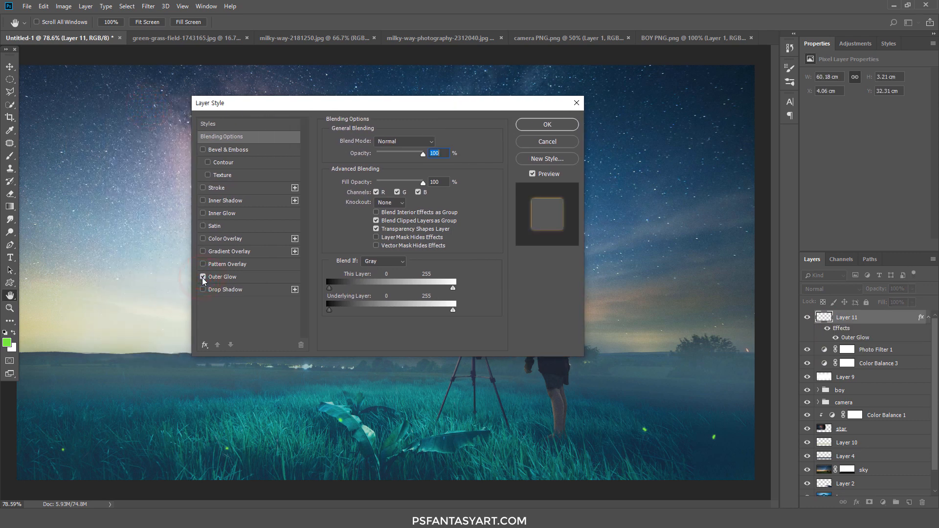
click(222, 279)
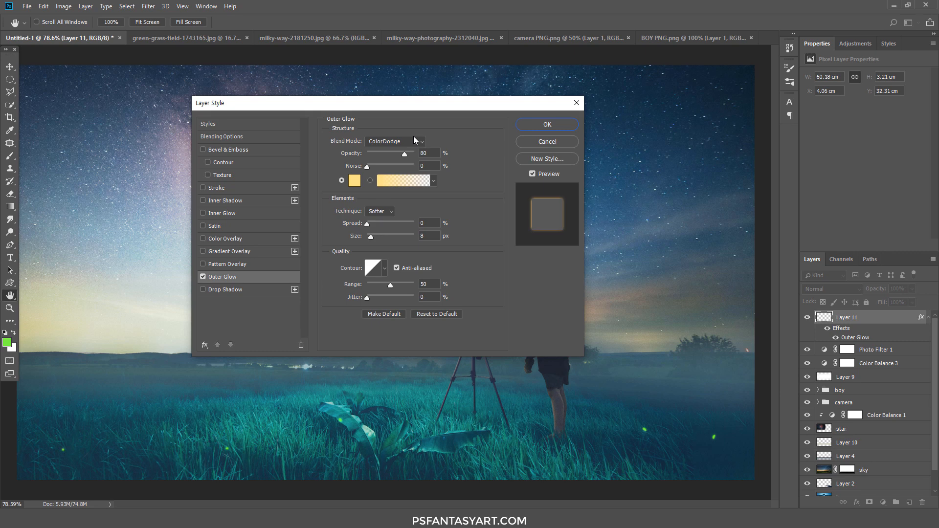
click(397, 142)
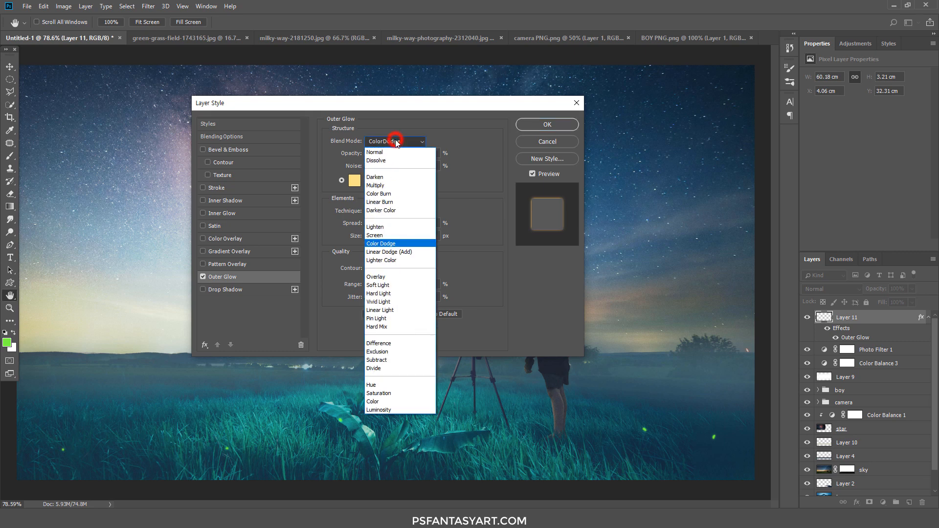
click(393, 242)
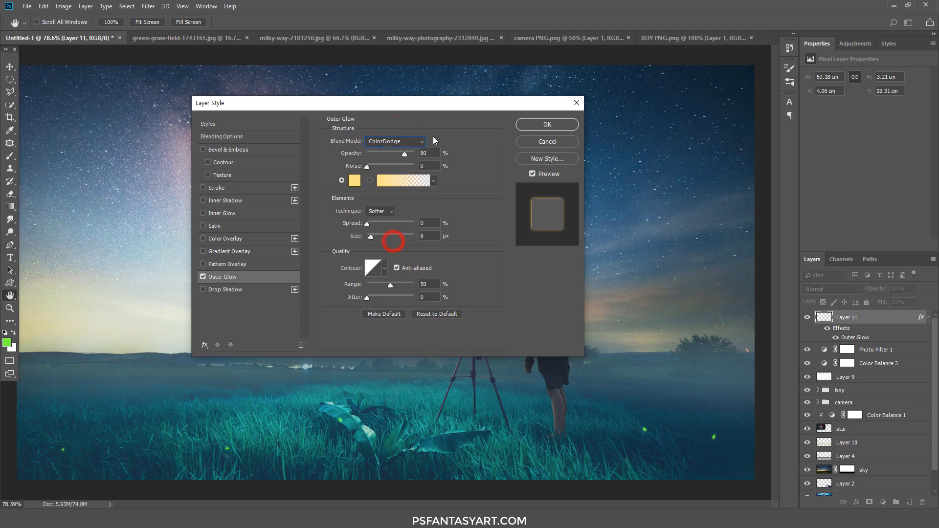
Set the firefly layer's Outer Glow colour to ffe680
click(354, 181)
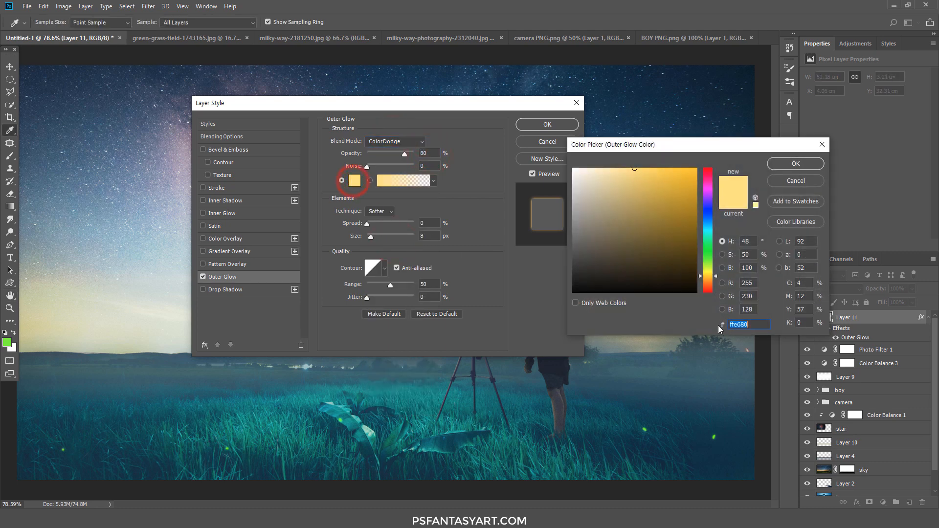
drag(746, 143, 658, 142)
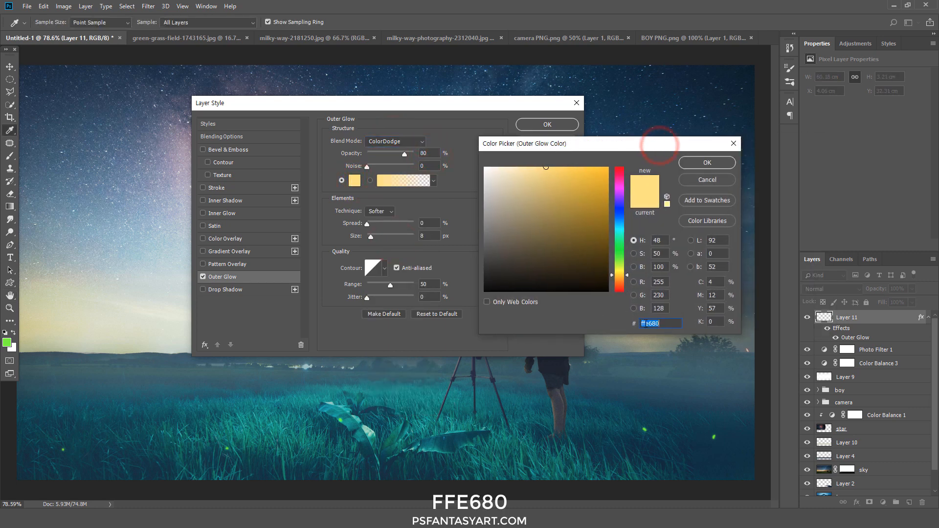
click(661, 325)
double_click(666, 323)
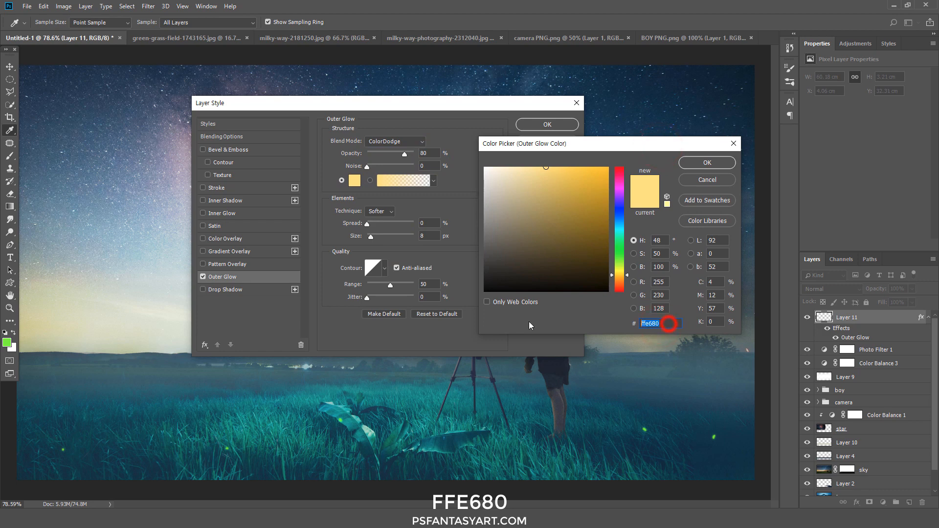
click(656, 324)
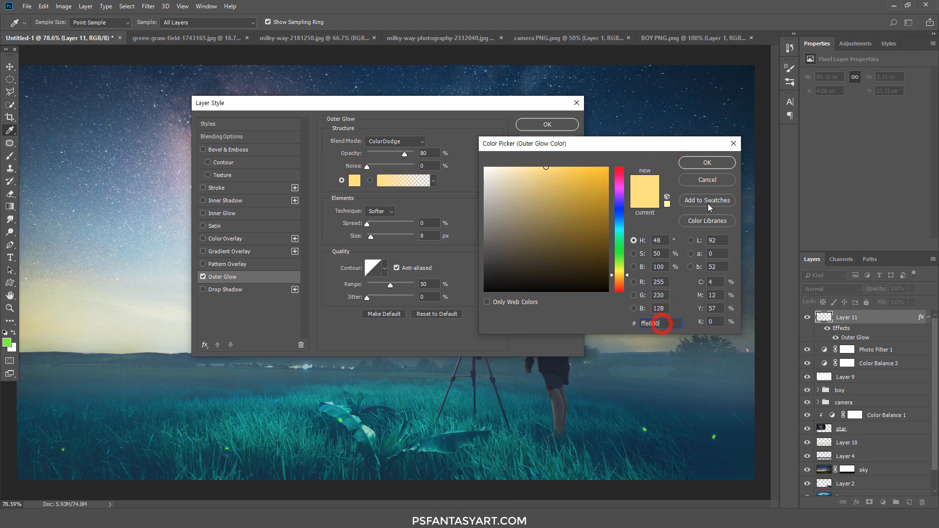
click(718, 163)
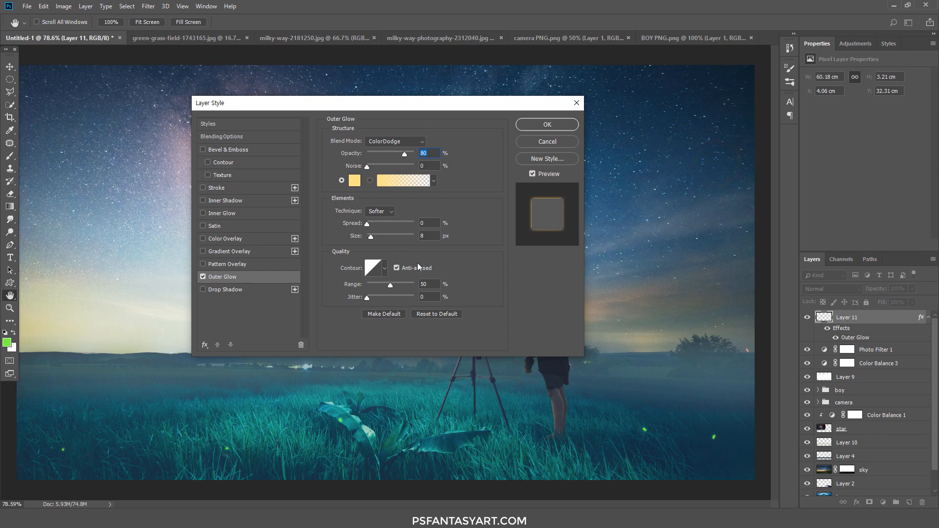
Toggle the firefly layer's Outer Glow off and on to compare, then apply it at 8 px size and 50% range
double_click(427, 236)
double_click(427, 284)
click(203, 277)
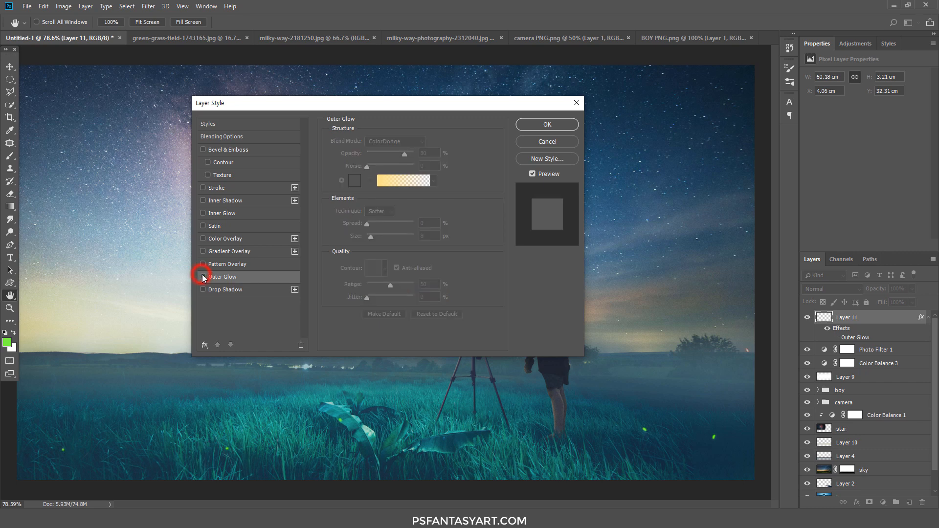
click(203, 277)
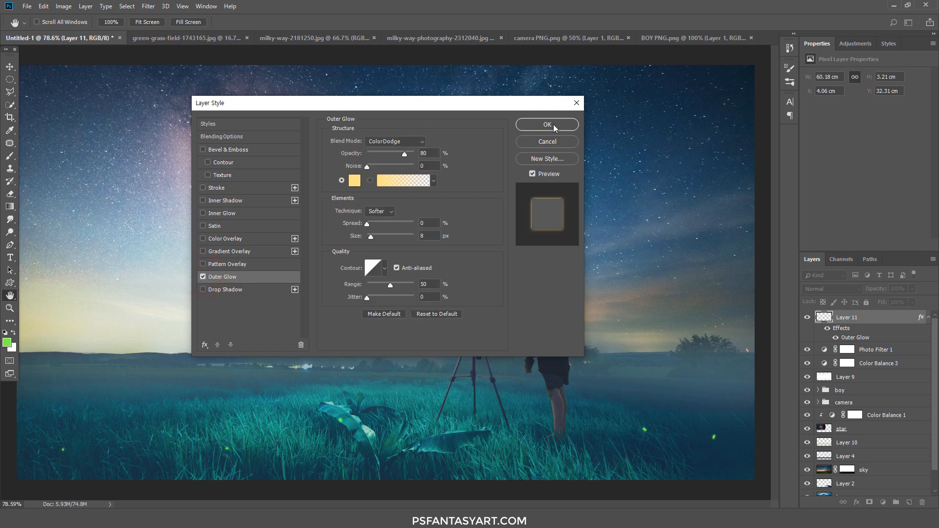
click(548, 125)
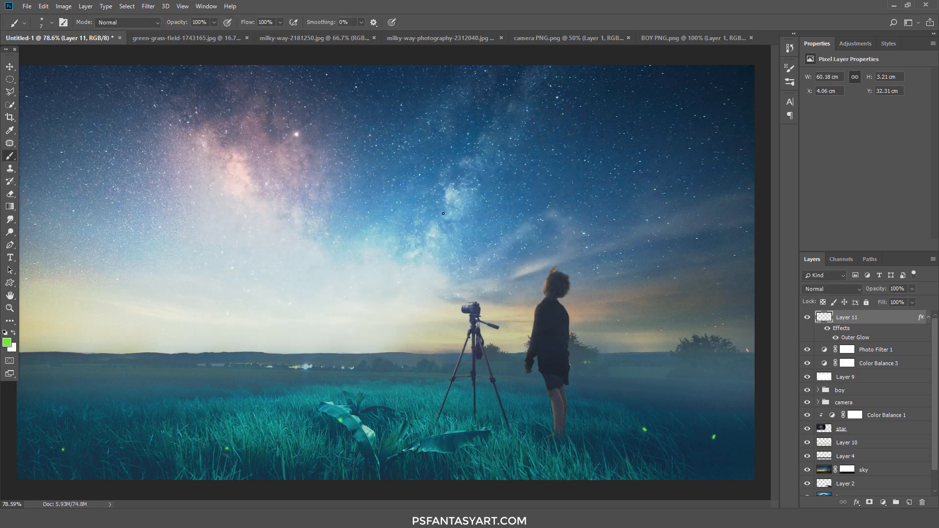
Stamp all visible layers into a new top layer and convert it to a smart object
key(ctrl+alt+shift+e)
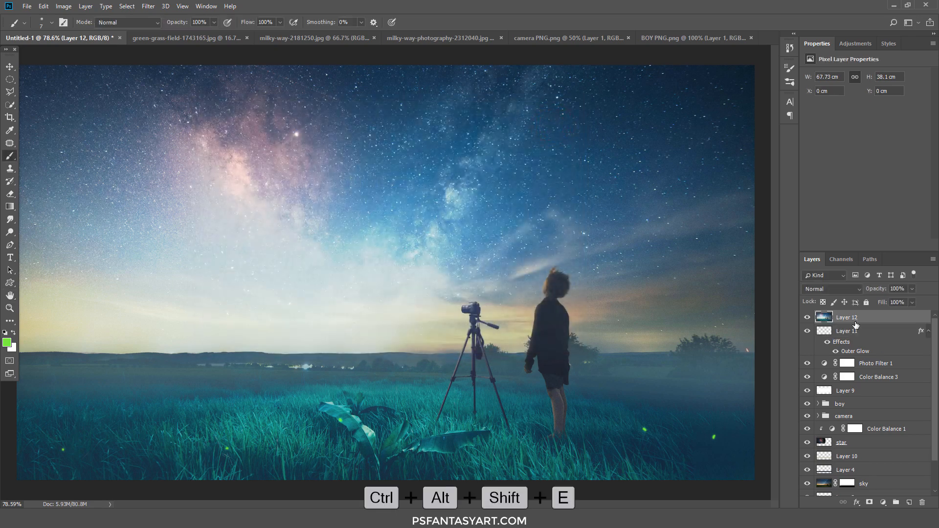
right_click(854, 317)
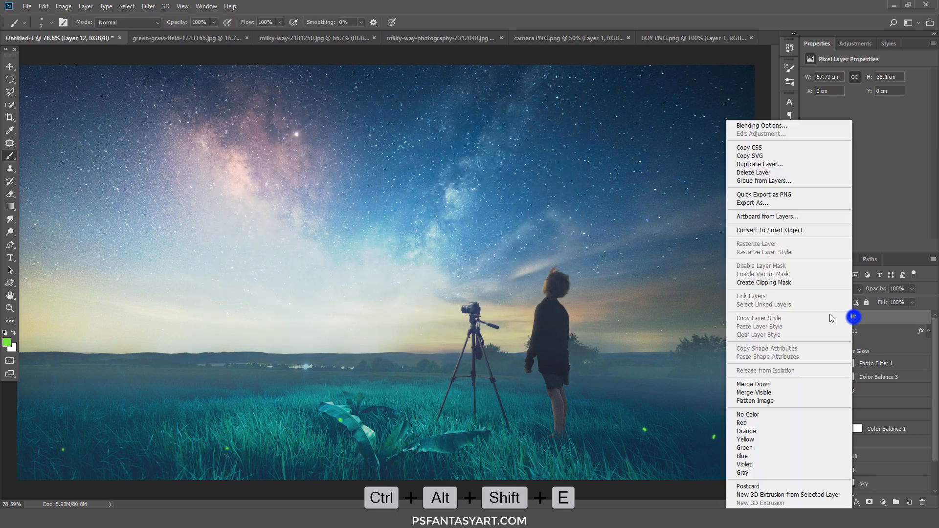
click(756, 230)
Start a Camera Raw Filter on the merged smart object and set Temperature to +3 and Tint to +8
click(147, 6)
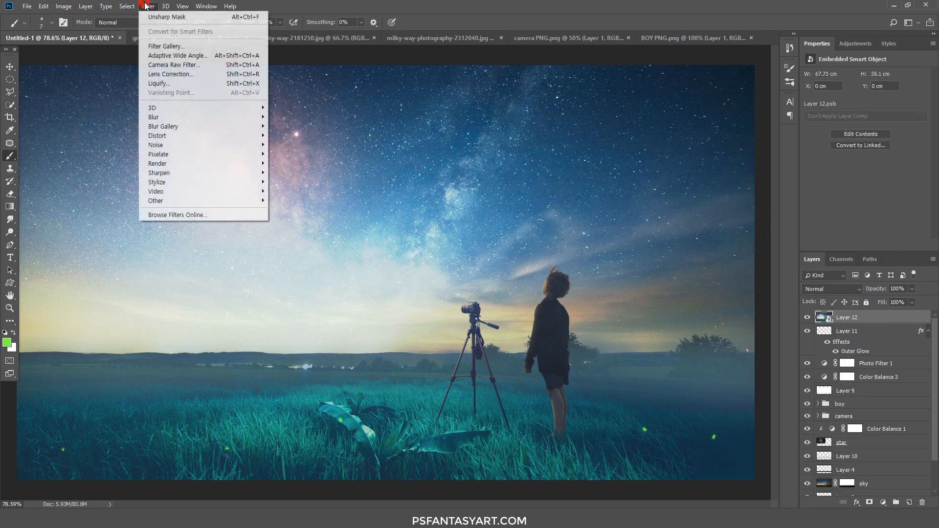
mouse_move(173, 139)
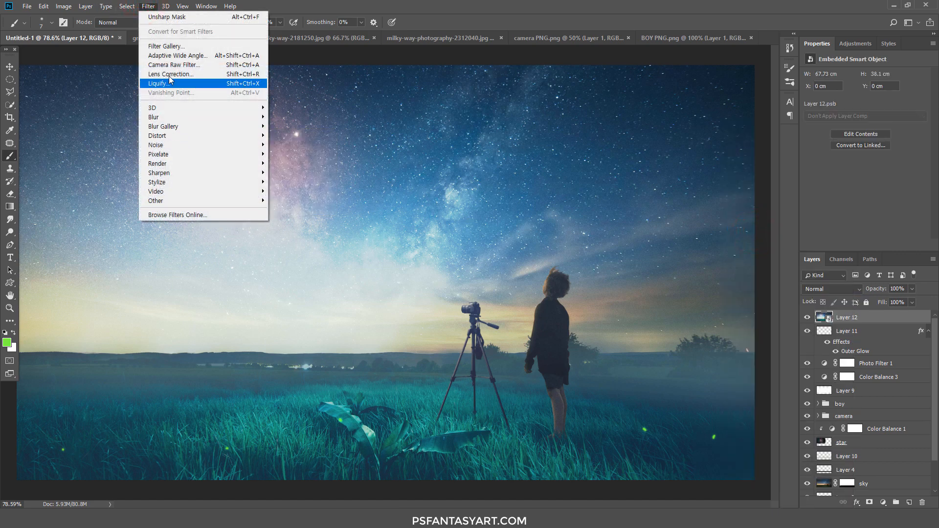
click(181, 68)
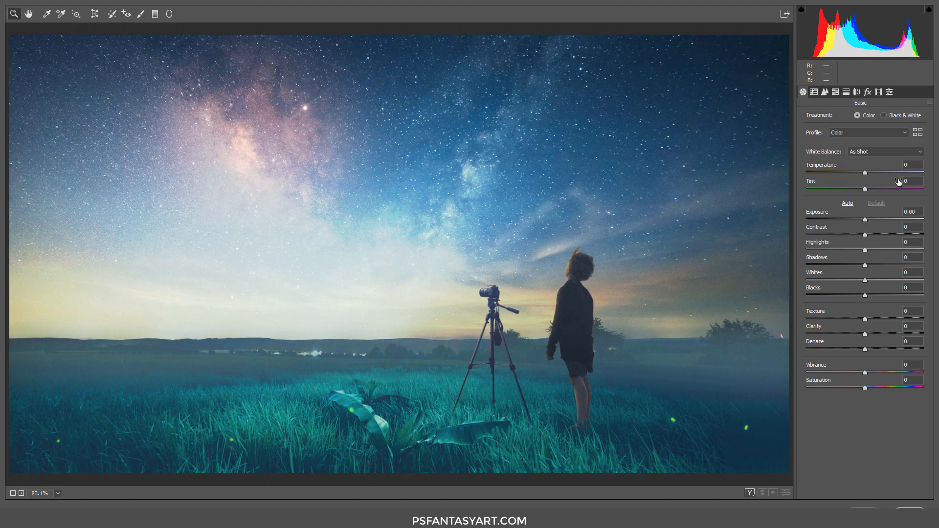
drag(864, 172, 867, 172)
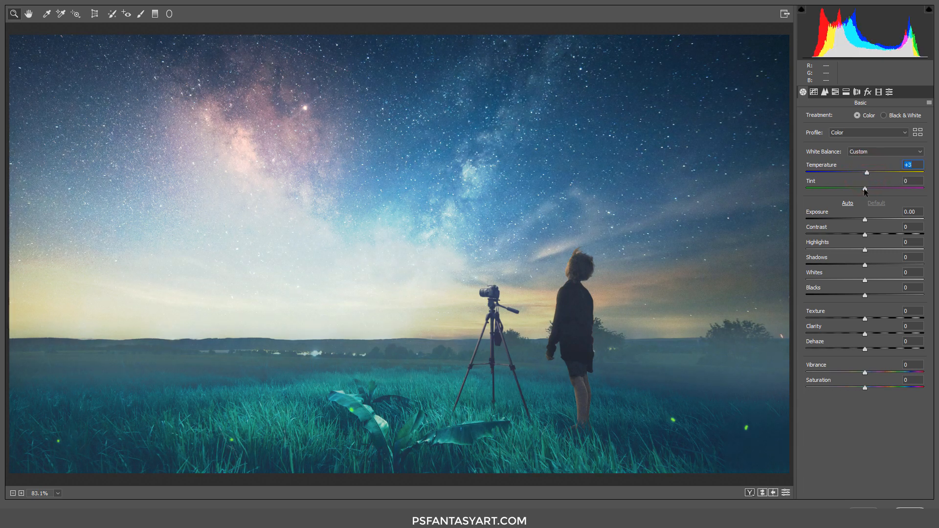
drag(864, 189, 868, 189)
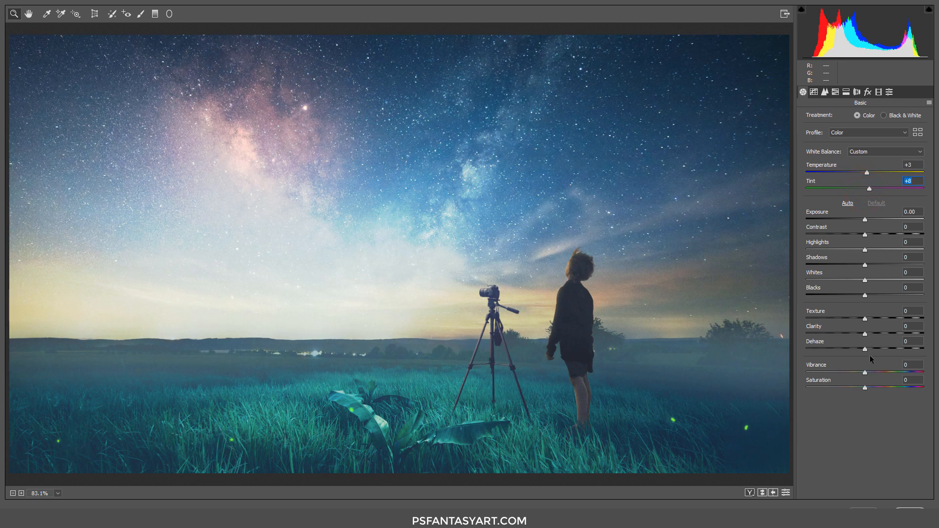
Set Clarity to +10 and Vibrance to +11 in the Camera Raw basic adjustments
click(913, 326)
text(10)
click(869, 369)
drag(865, 374, 871, 373)
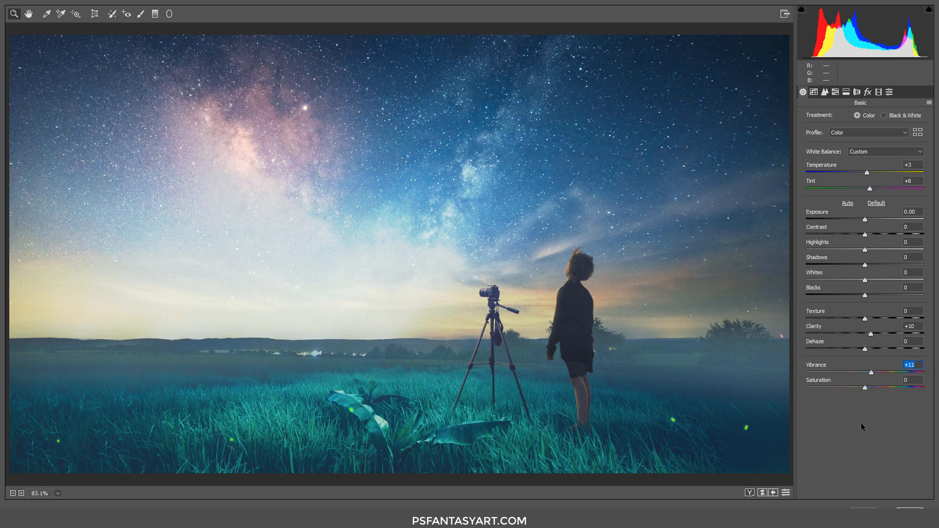
Shift the Aquas hue to -20 in the Camera Raw HSL adjustments
click(834, 92)
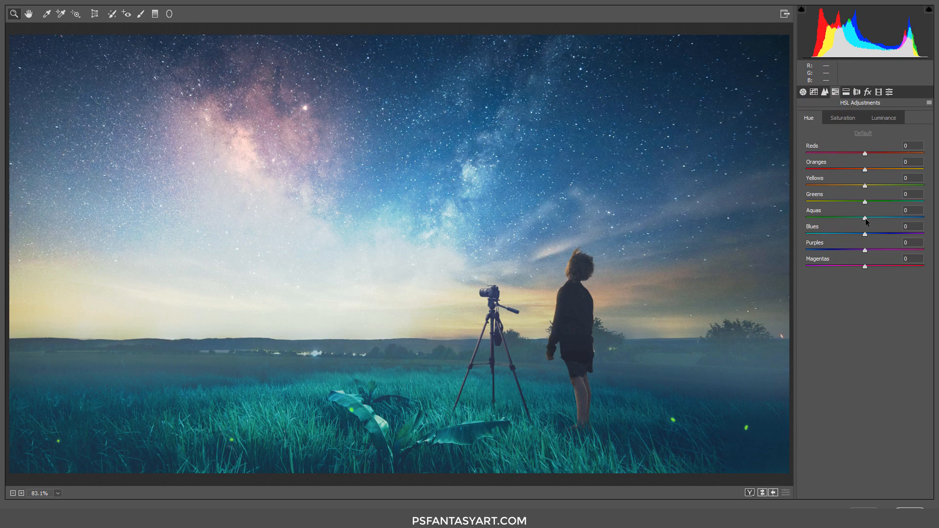
click(913, 211)
text(-20)
Add a post-crop vignette with an amount of -10 and apply the Camera Raw Filter
click(867, 92)
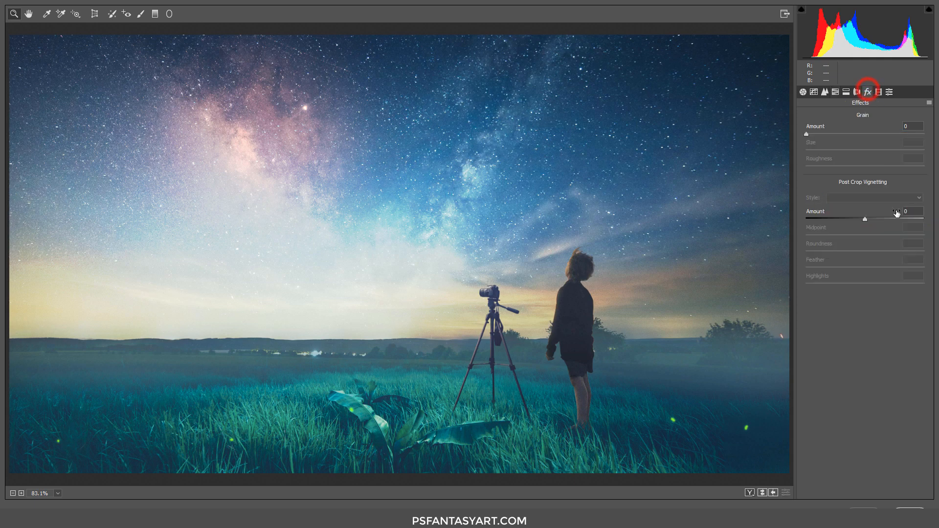
click(915, 211)
text(-10)
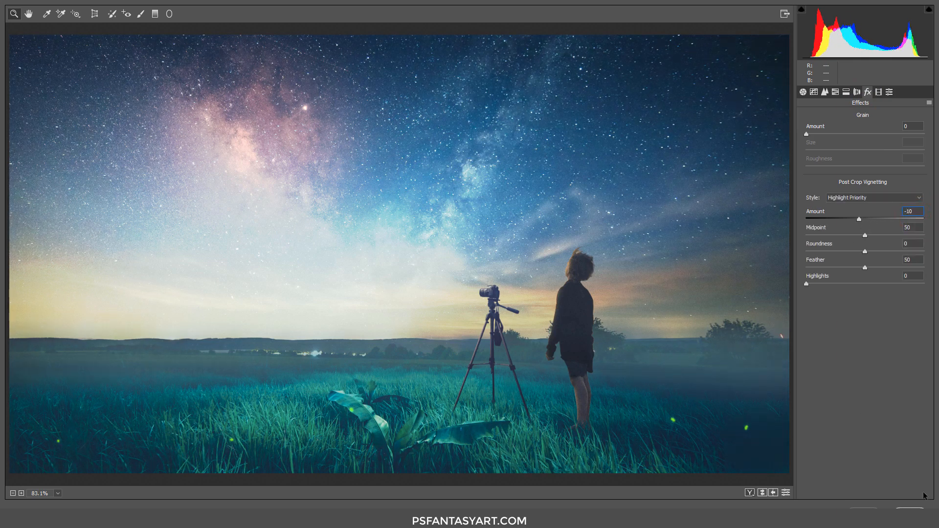
click(910, 506)
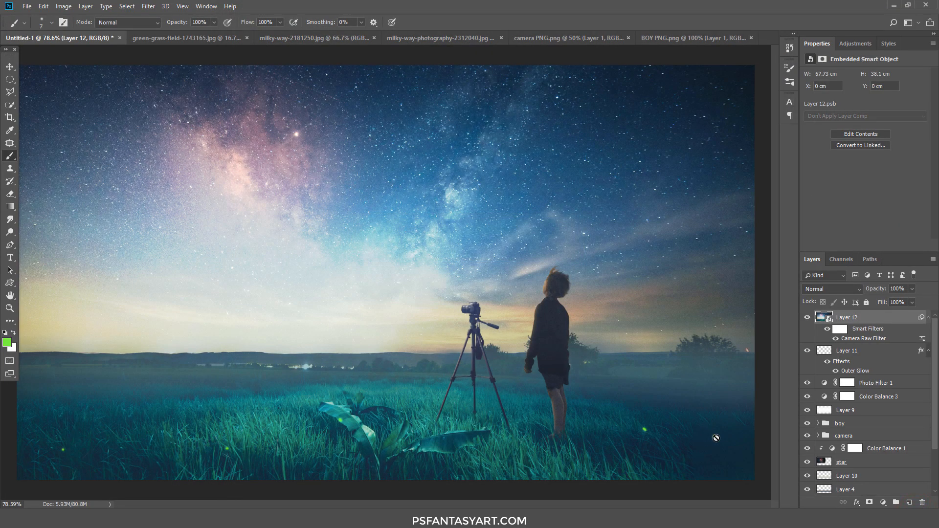
Sharpen the merged smart object with Unsharp Mask at 100% amount, 1.0 px radius and threshold 5
click(148, 6)
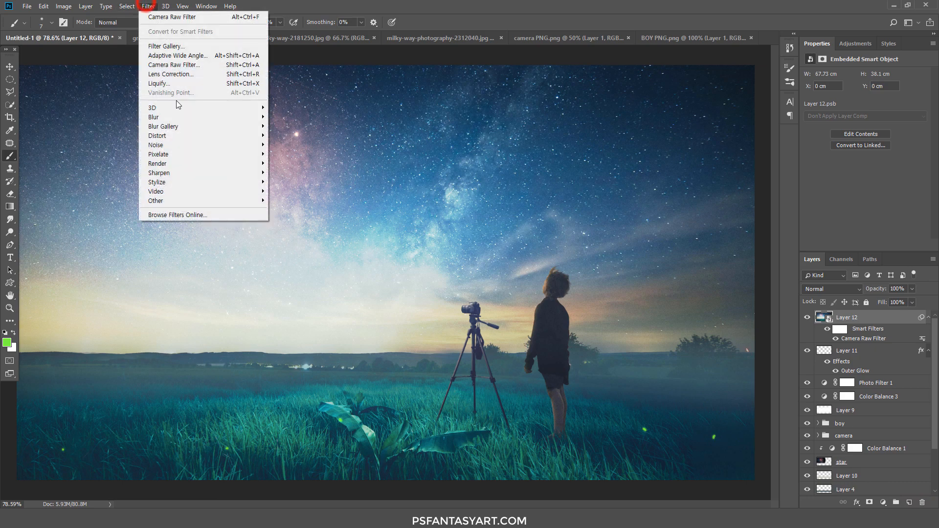
mouse_move(195, 173)
click(301, 219)
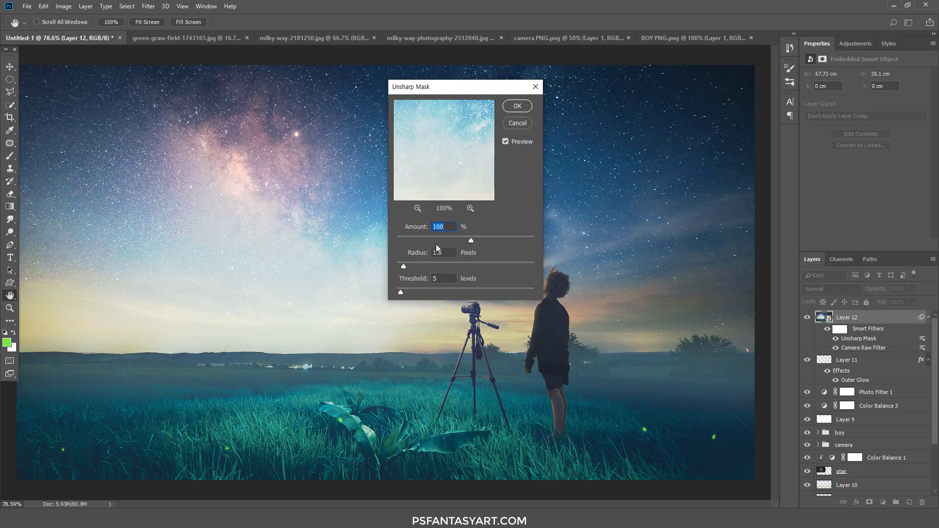
click(447, 227)
click(446, 252)
click(451, 278)
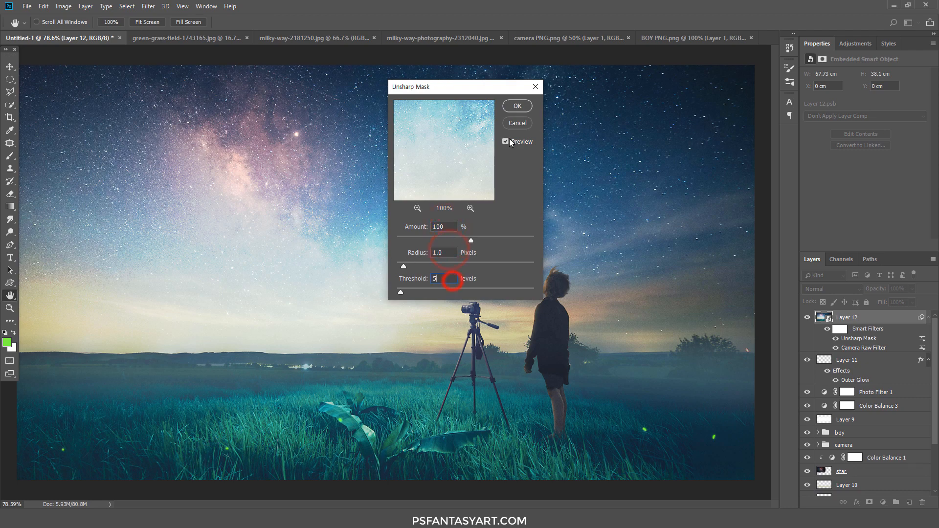
click(515, 106)
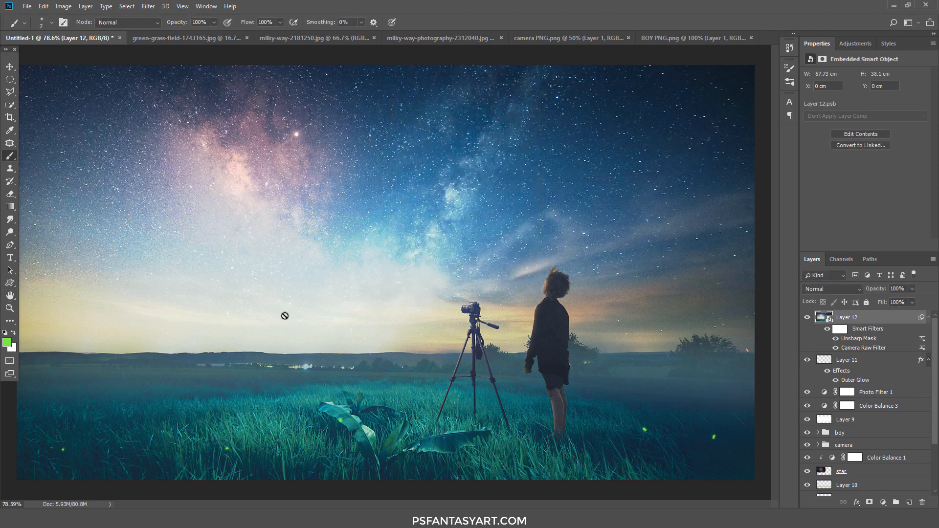
Review the finished composite at 100% magnification in full-screen mode
click(10, 308)
click(213, 307)
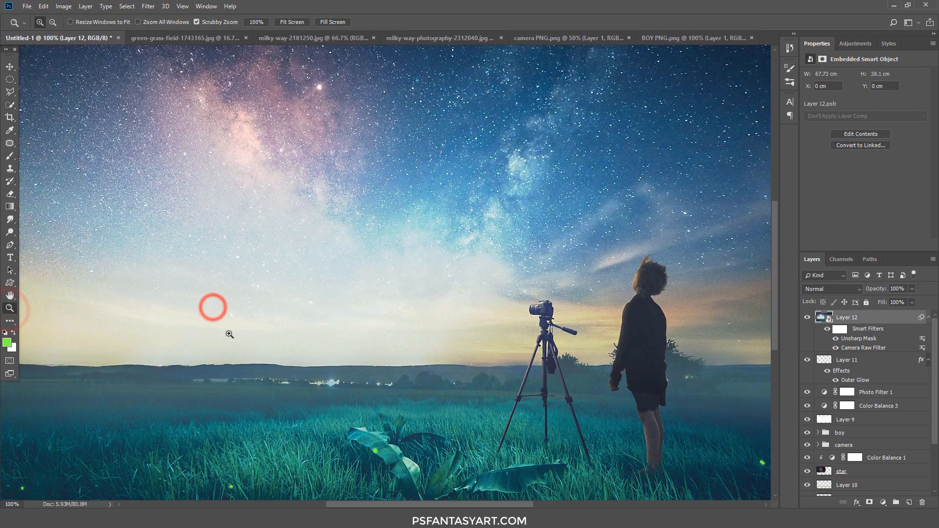
key(f)
key(f)
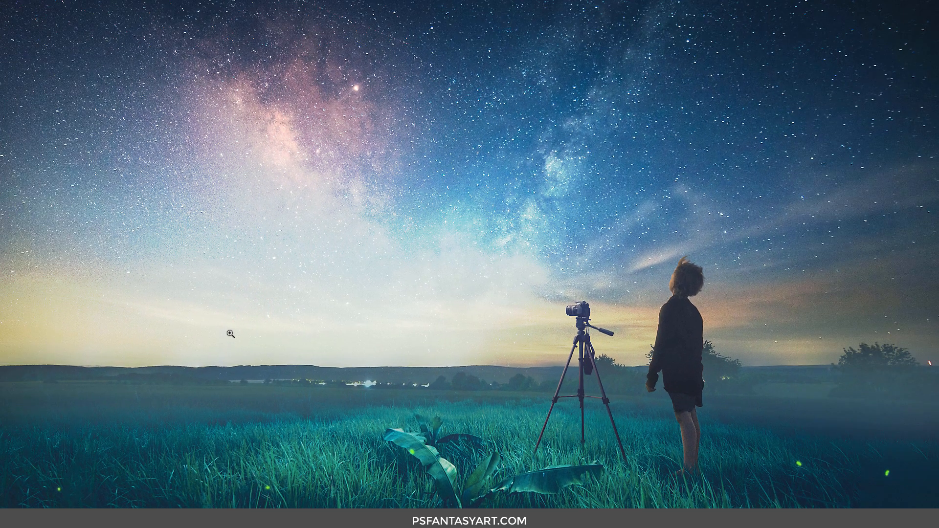